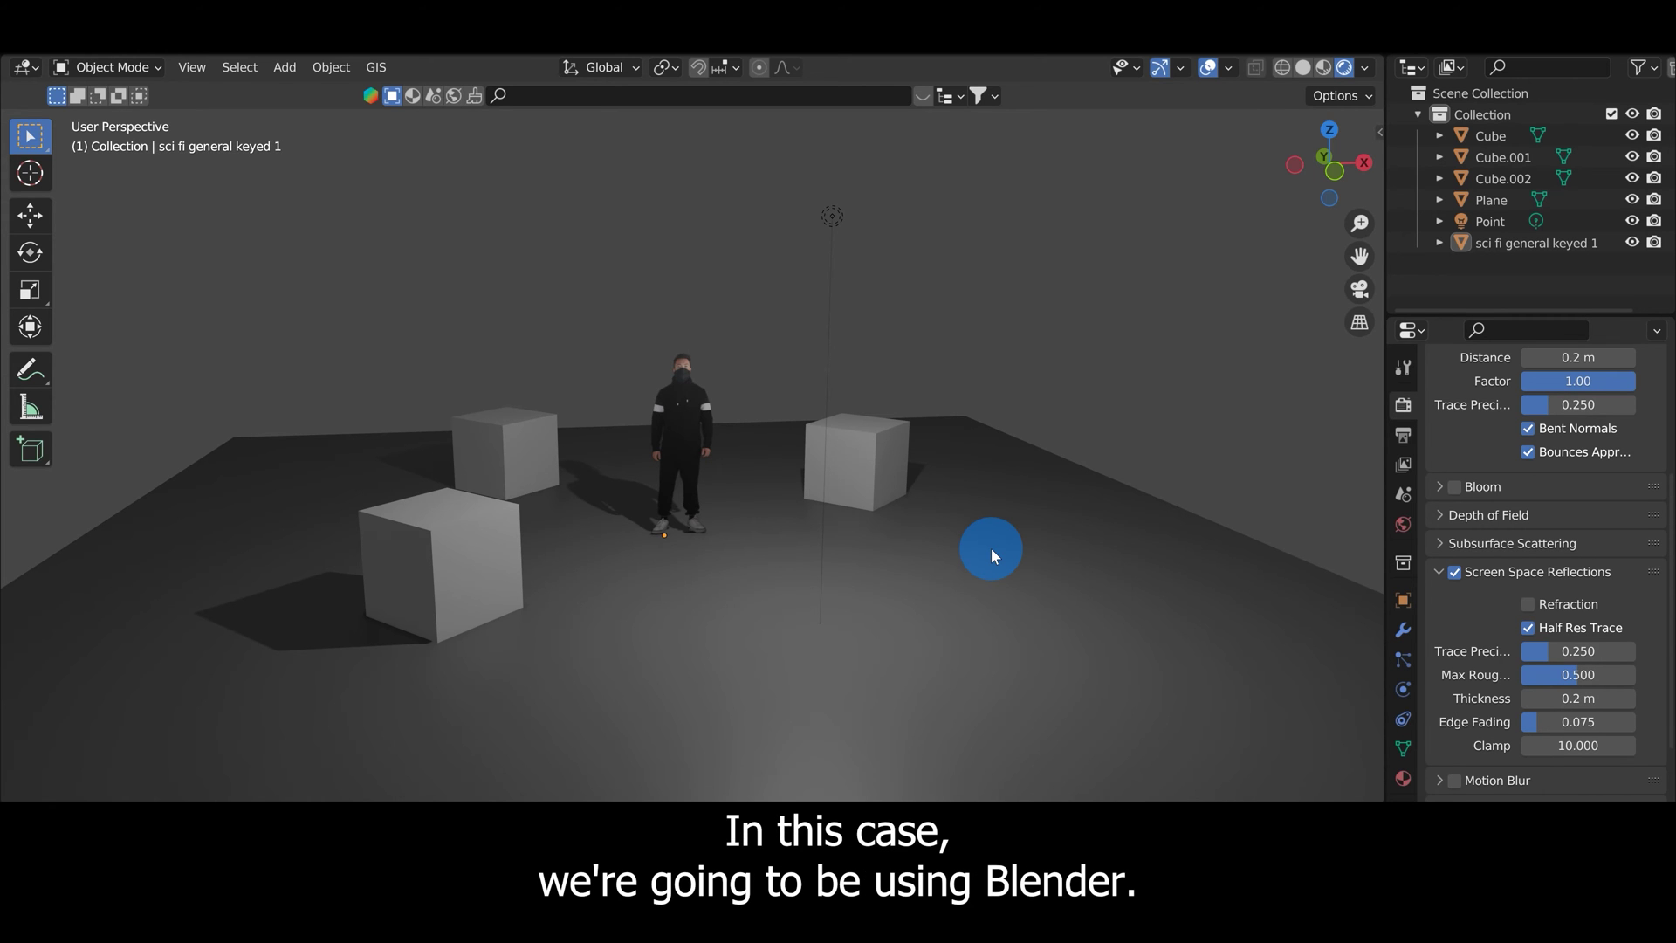
# - Orbit around the finished green-screen example scene
pyautogui.moveTo(969, 545); pyautogui.dragTo(867, 638, button='middle')
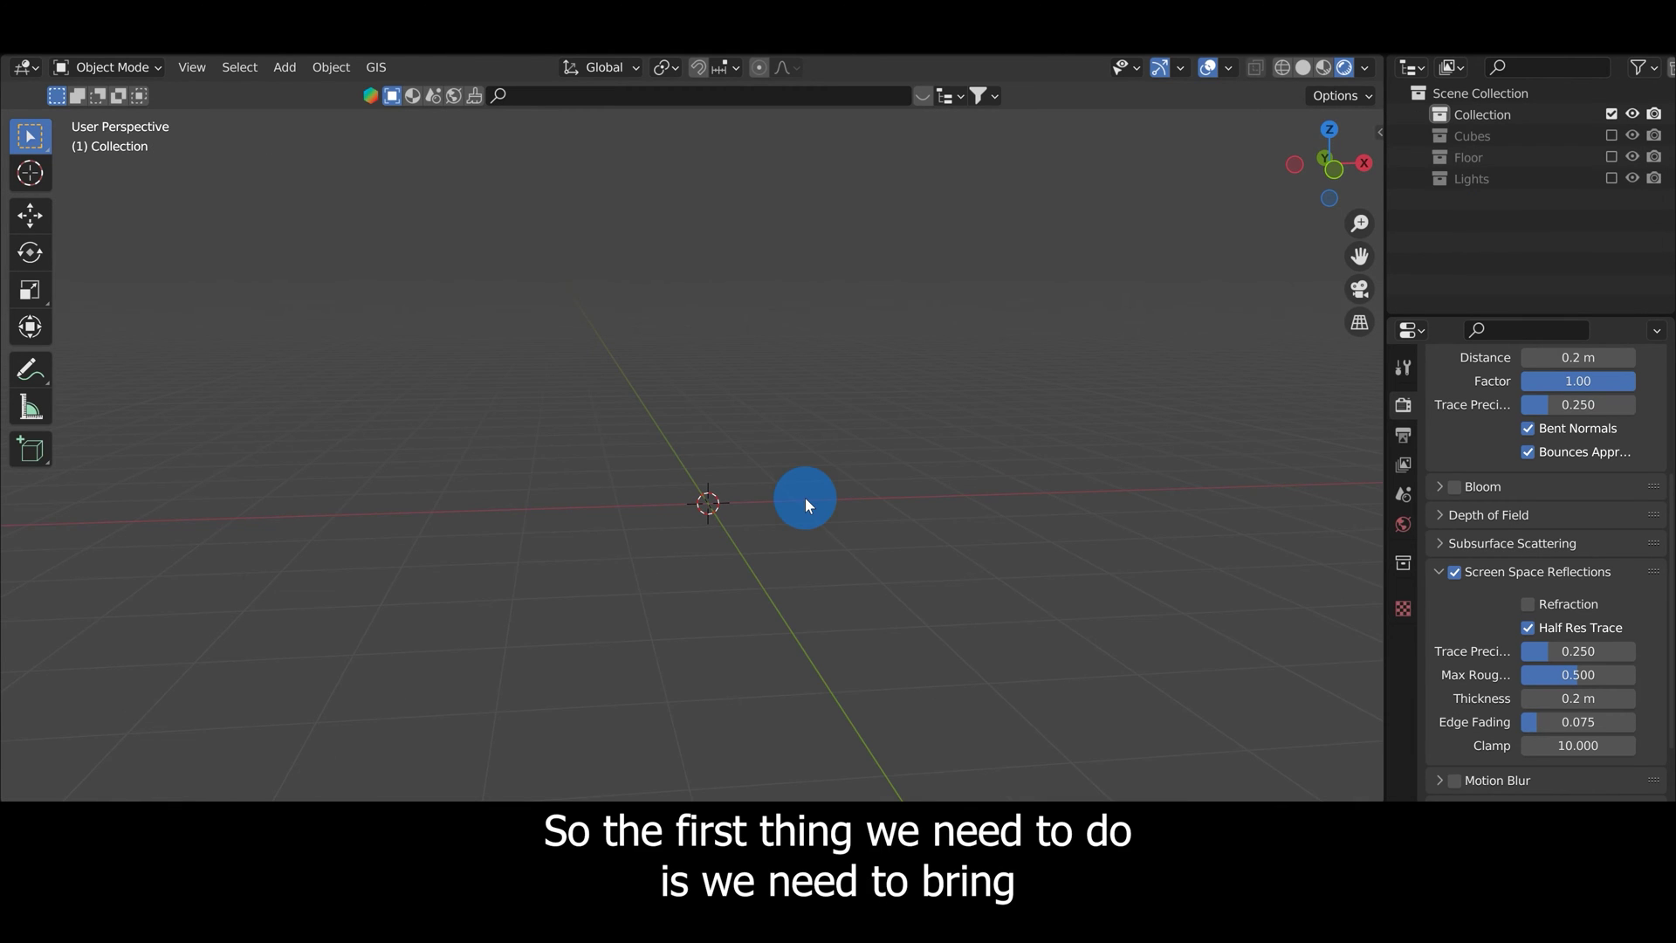
# - Enable the Import-Export: Import Images as Planes add-on, found by searching 'images' in Preferences
pyautogui.moveTo(805, 496); pyautogui.dragTo(808, 534, button='middle')
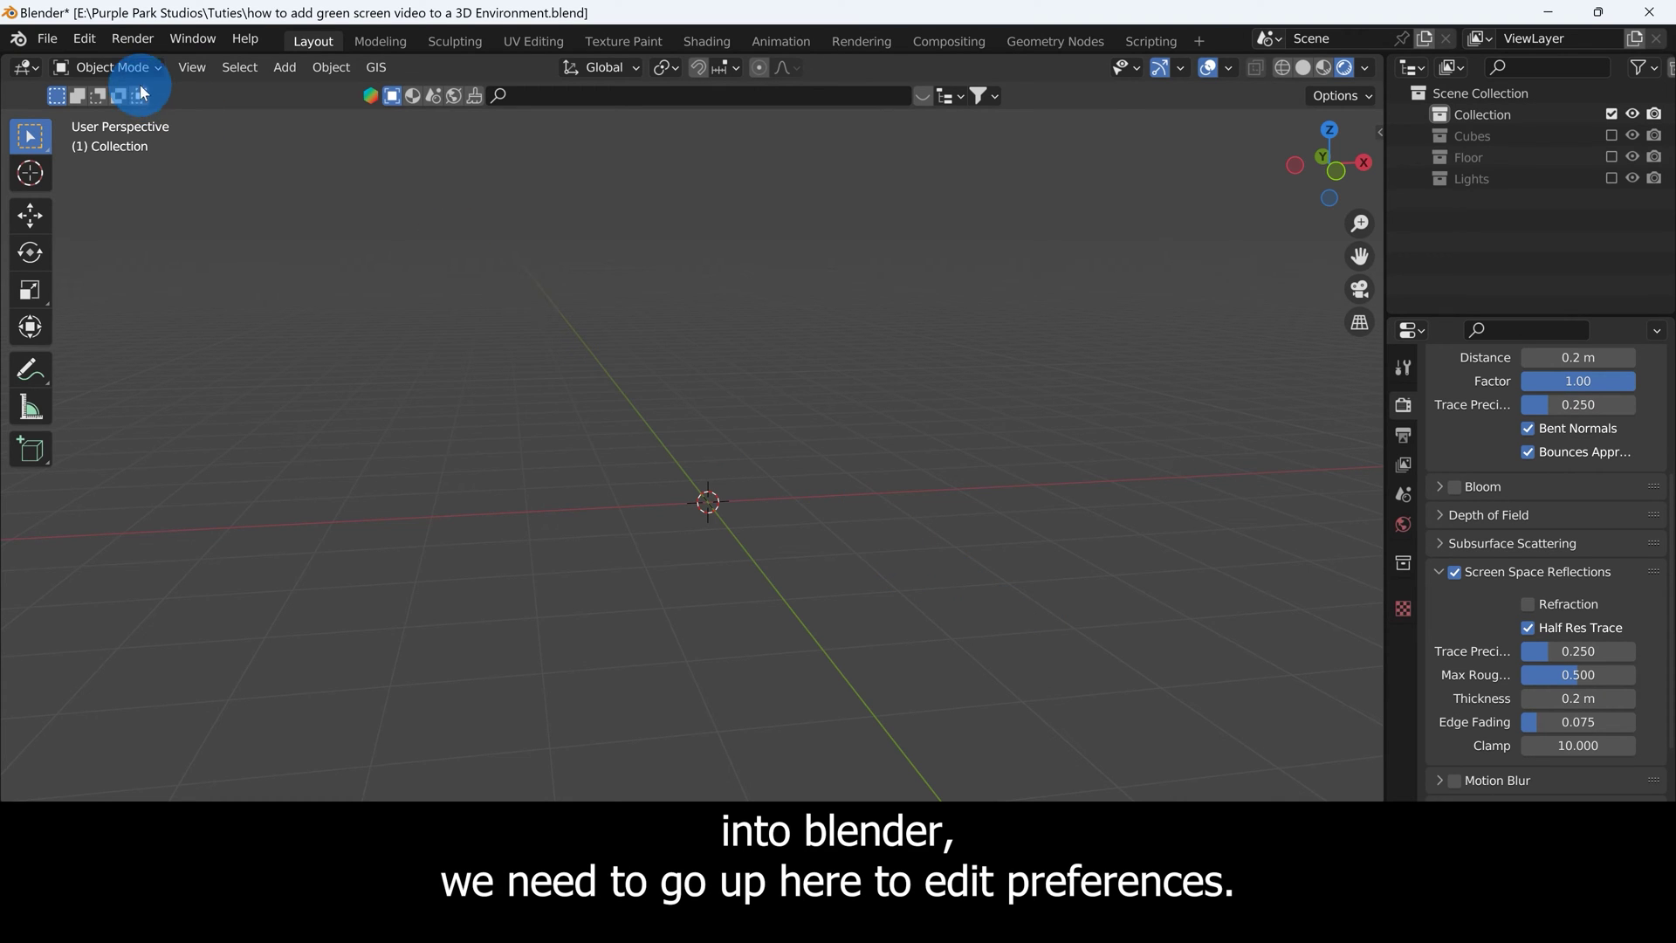
pyautogui.click(84, 38)
pyautogui.click(174, 363)
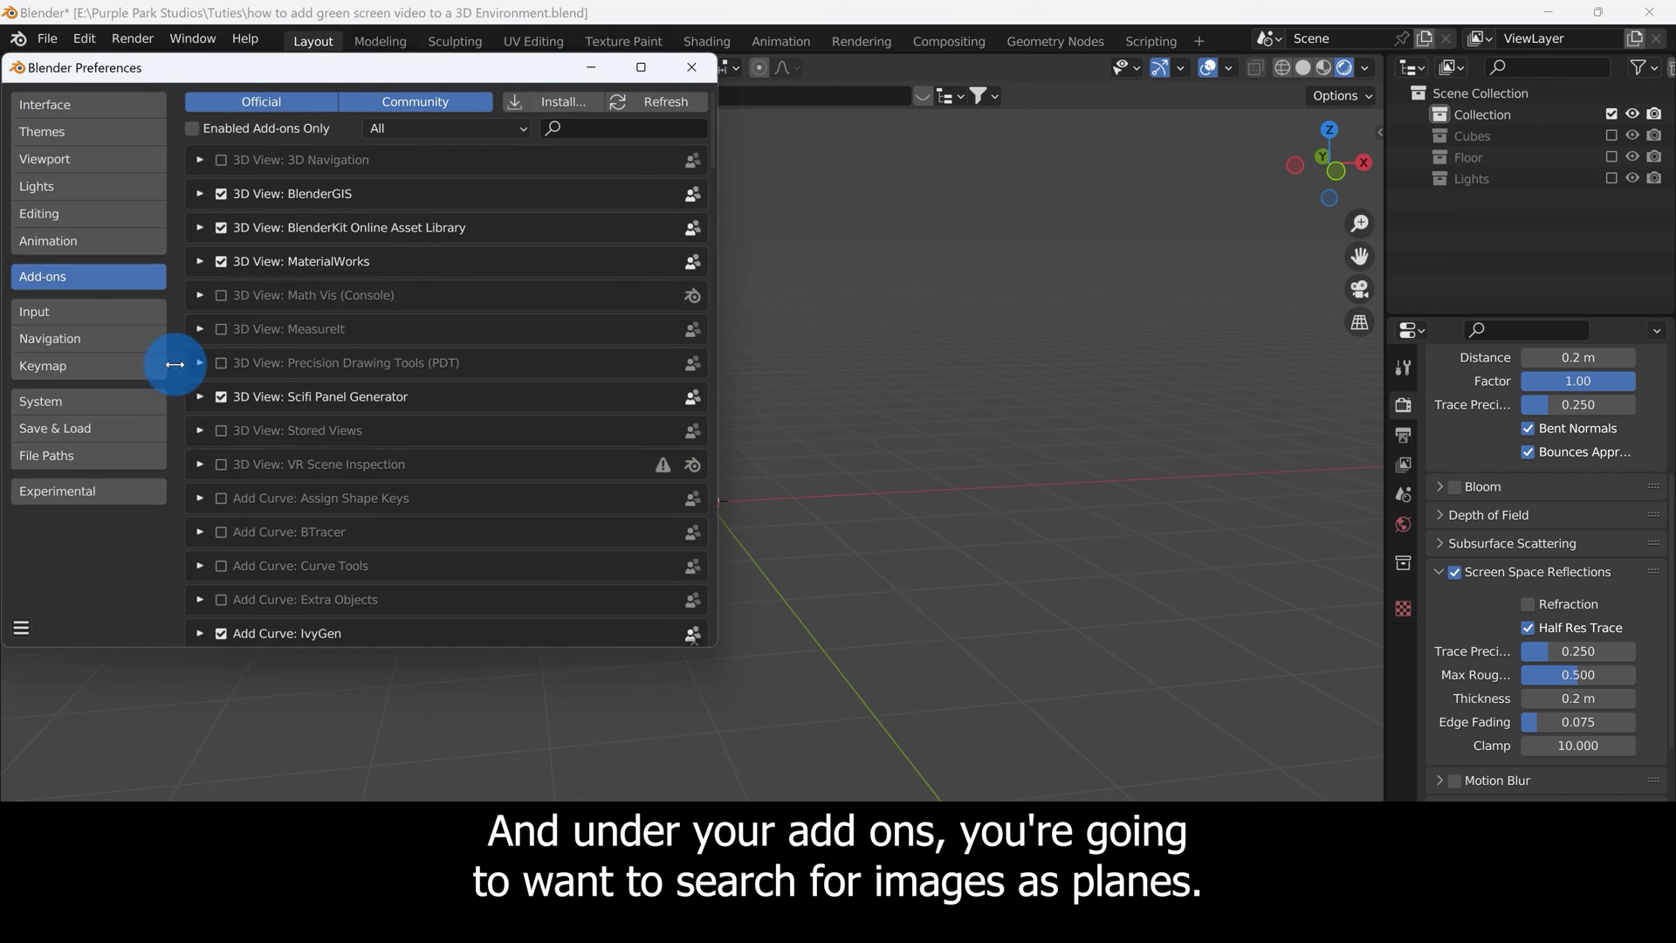
pyautogui.click(635, 127)
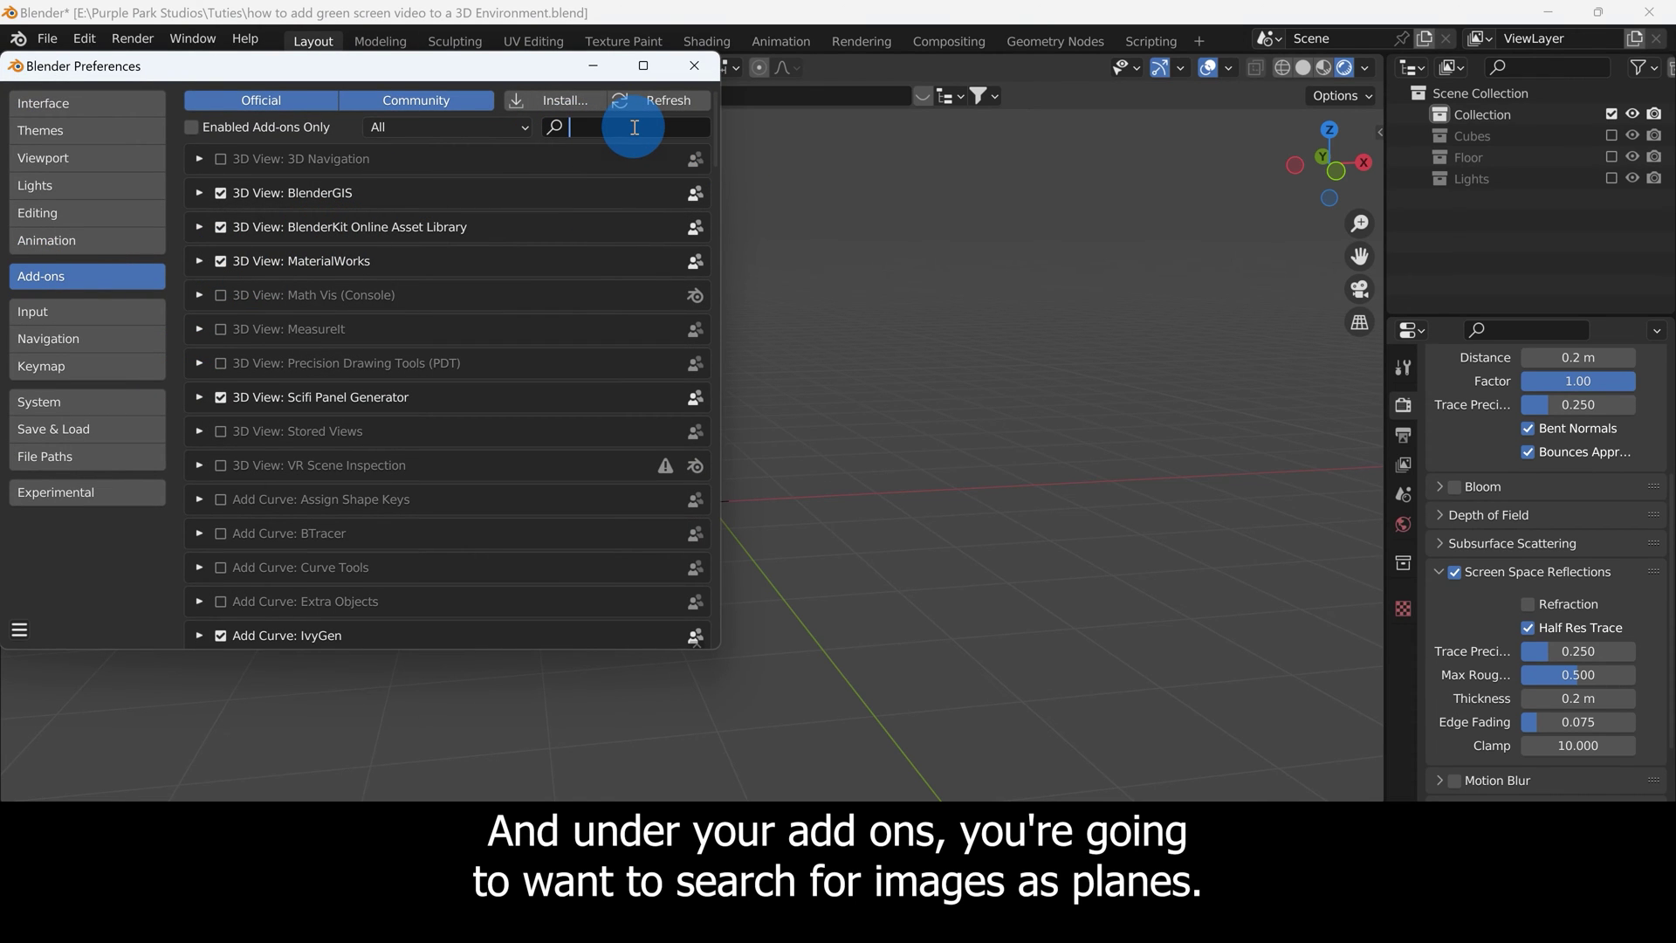
pyautogui.write('images')
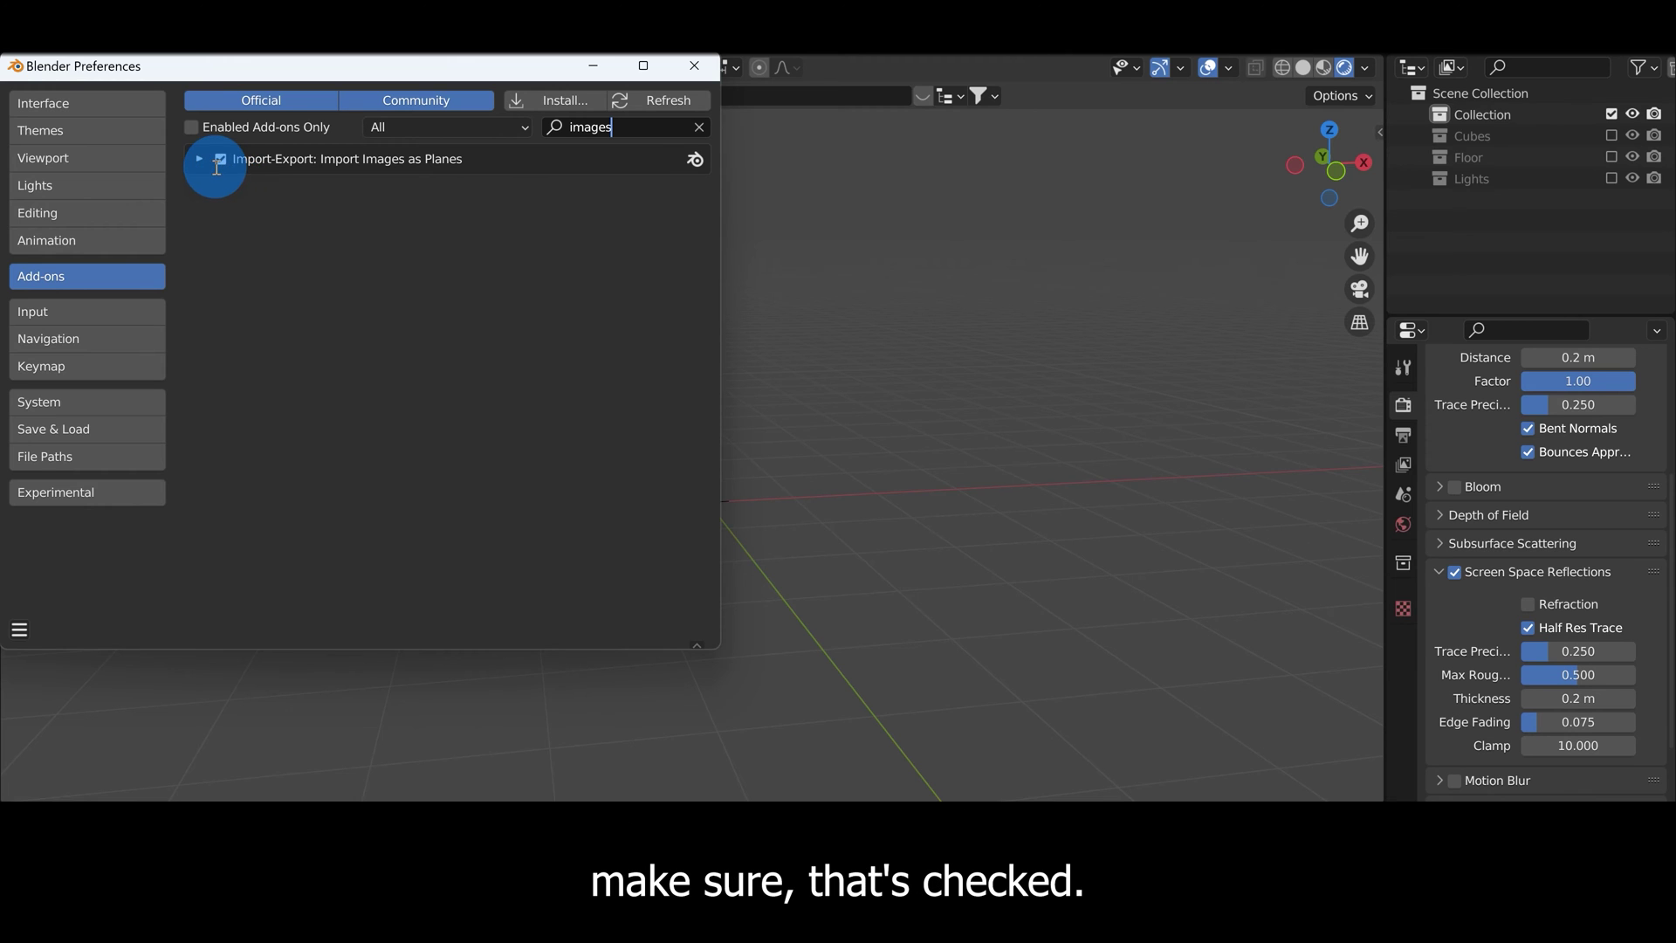
pyautogui.click(697, 66)
pyautogui.moveTo(704, 591)
pyautogui.mouseDown(button='middle')
pyautogui.moveTo(718, 584)
pyautogui.moveTo(705, 576)
pyautogui.mouseUp(button='middle')
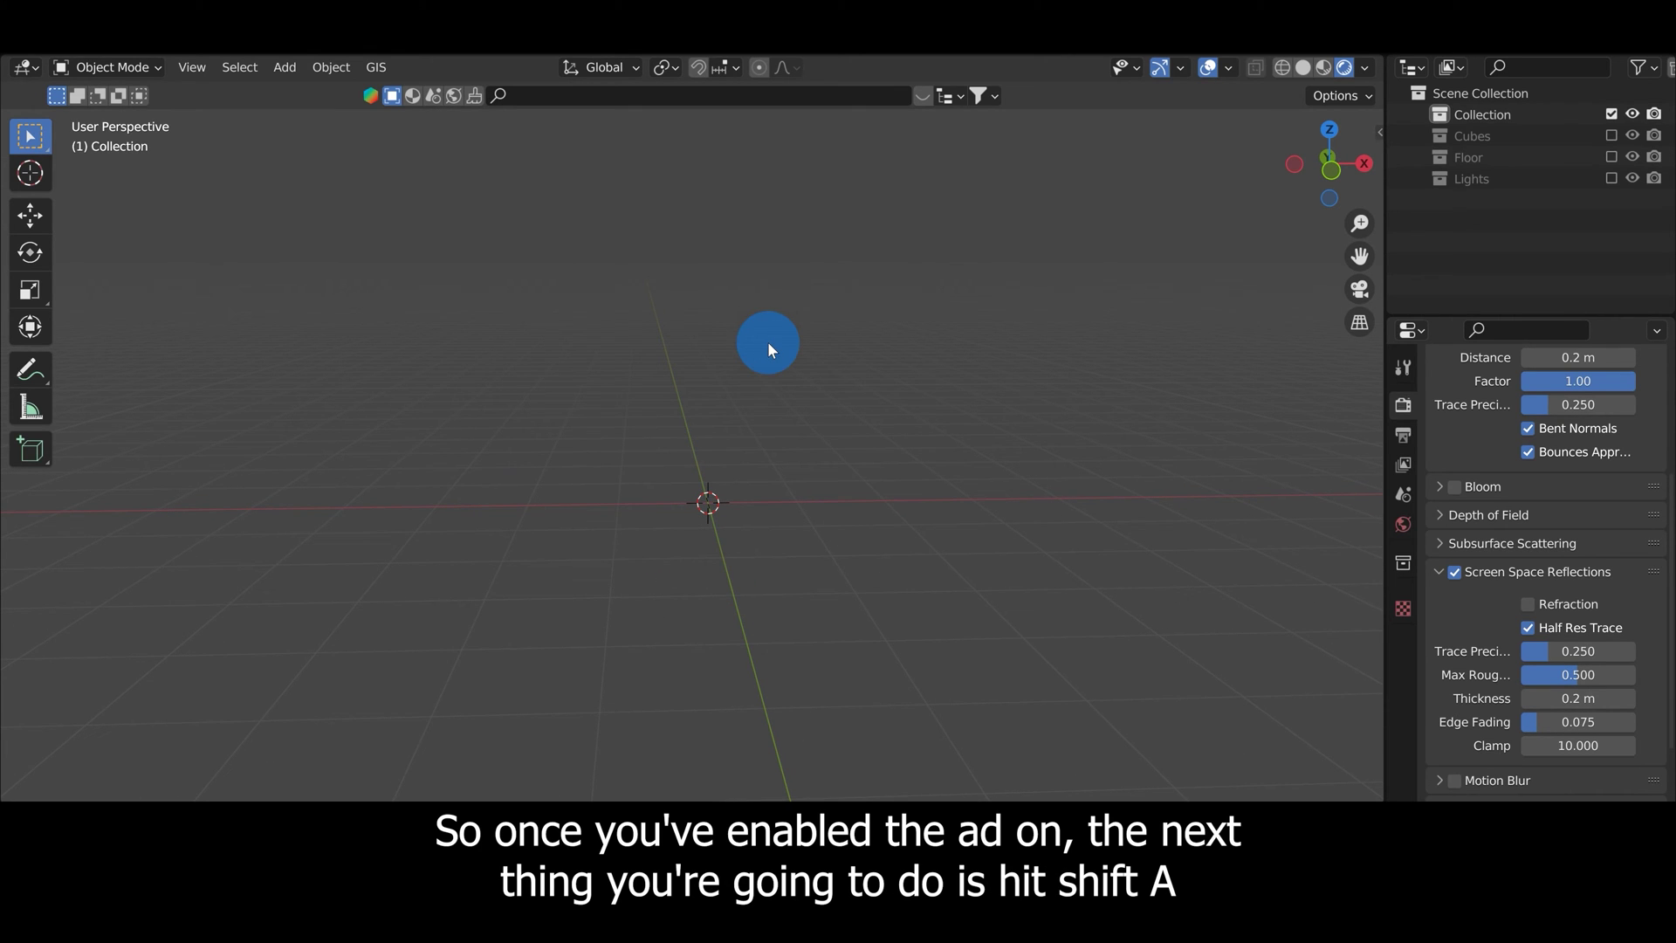
# - Start an Images as Planes import and select the clip sci fi general keyed 1.mov
pyautogui.hotkey('shift', 'a')
pyautogui.moveTo(767, 342)
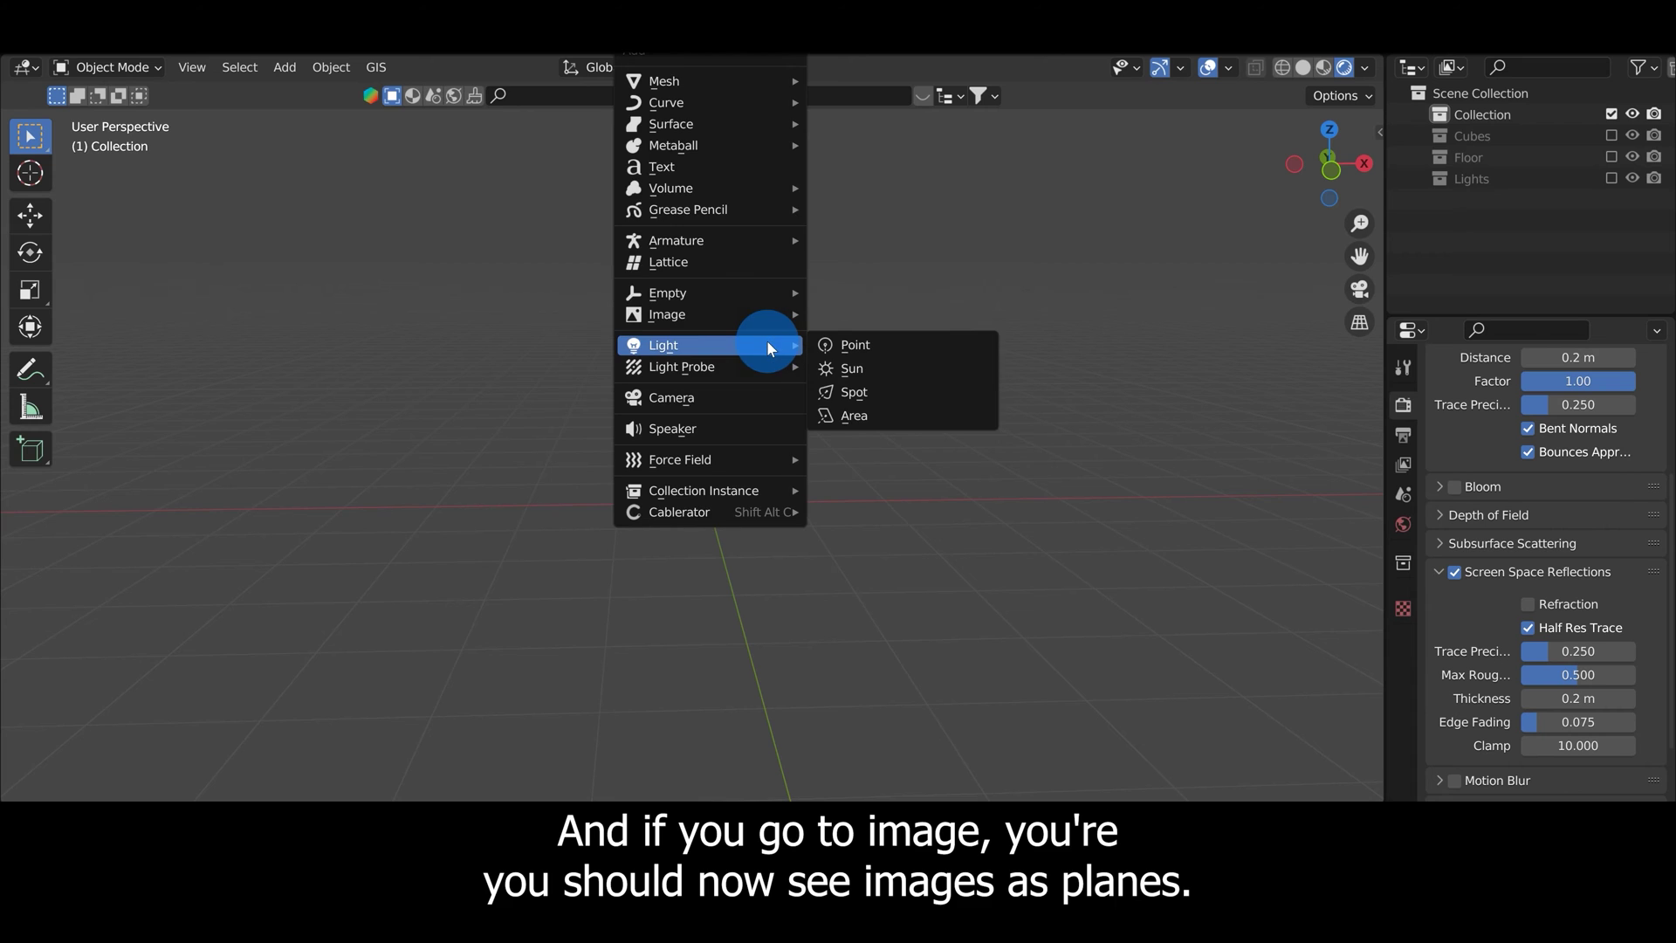
pyautogui.moveTo(740, 317)
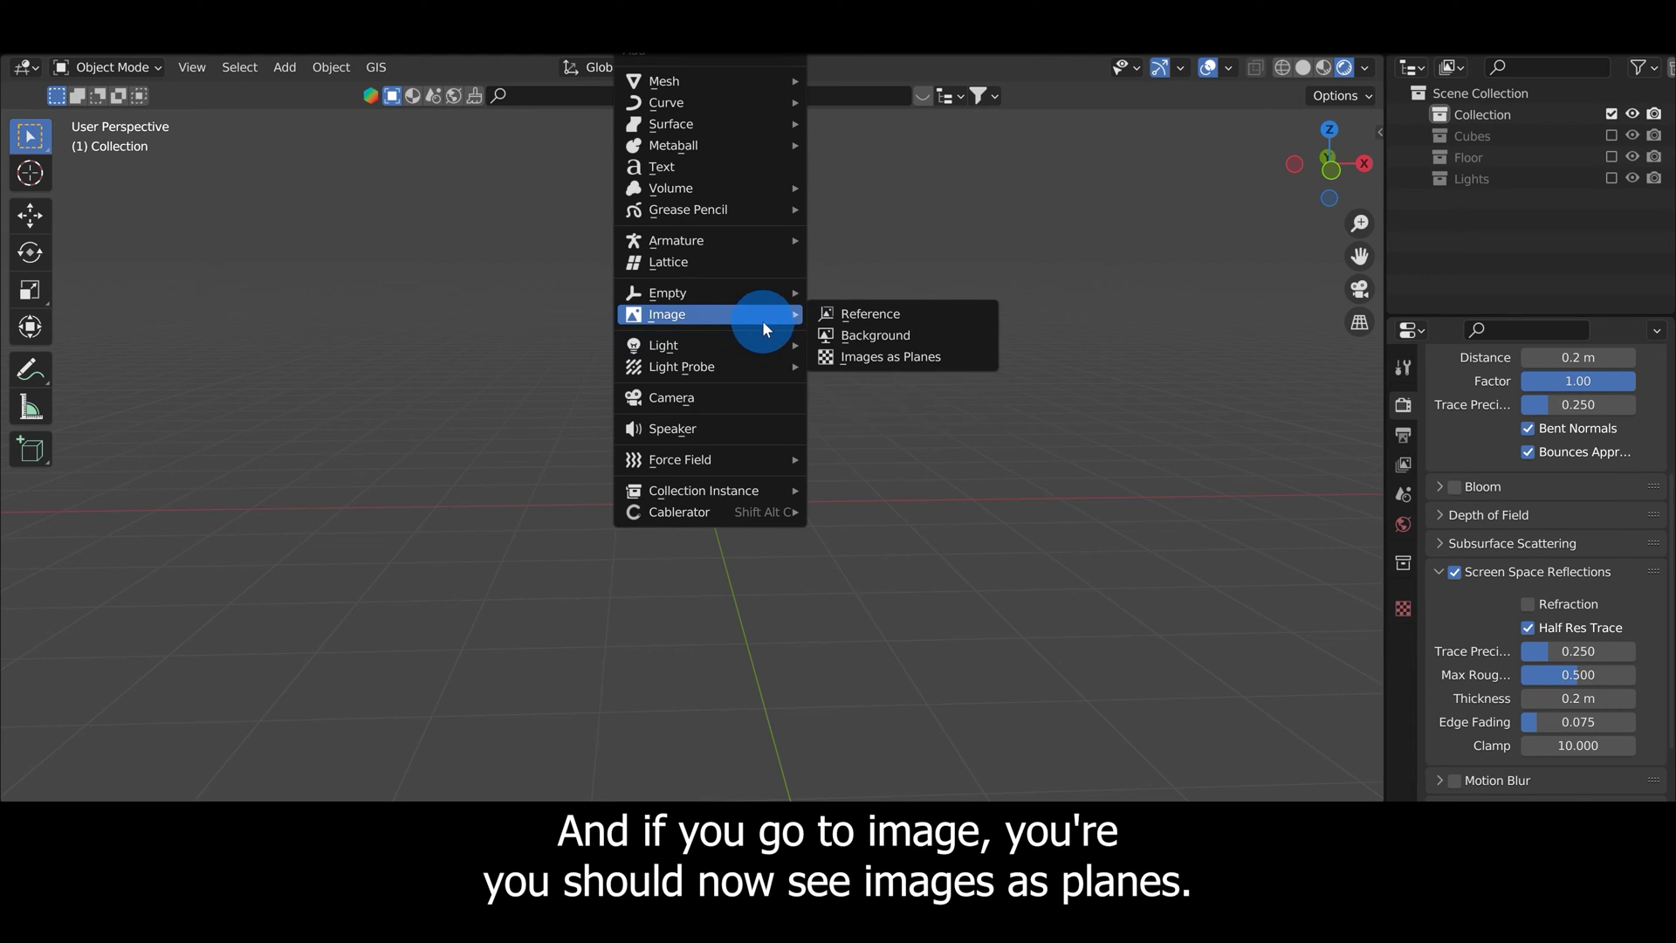
pyautogui.click(876, 358)
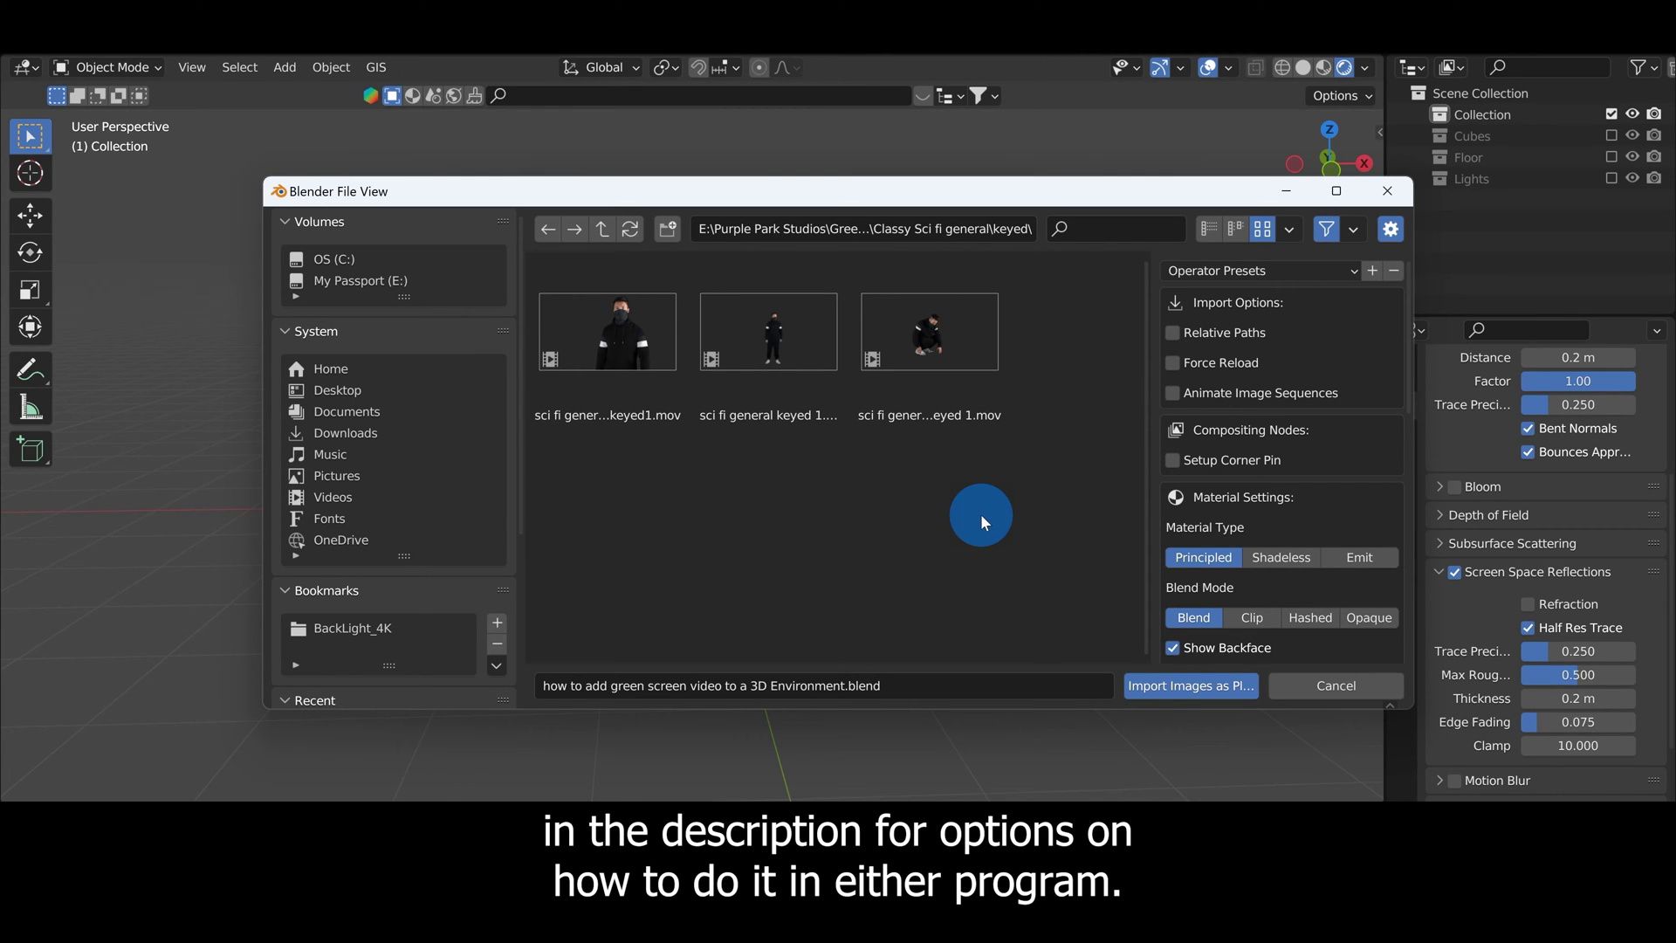
pyautogui.click(766, 328)
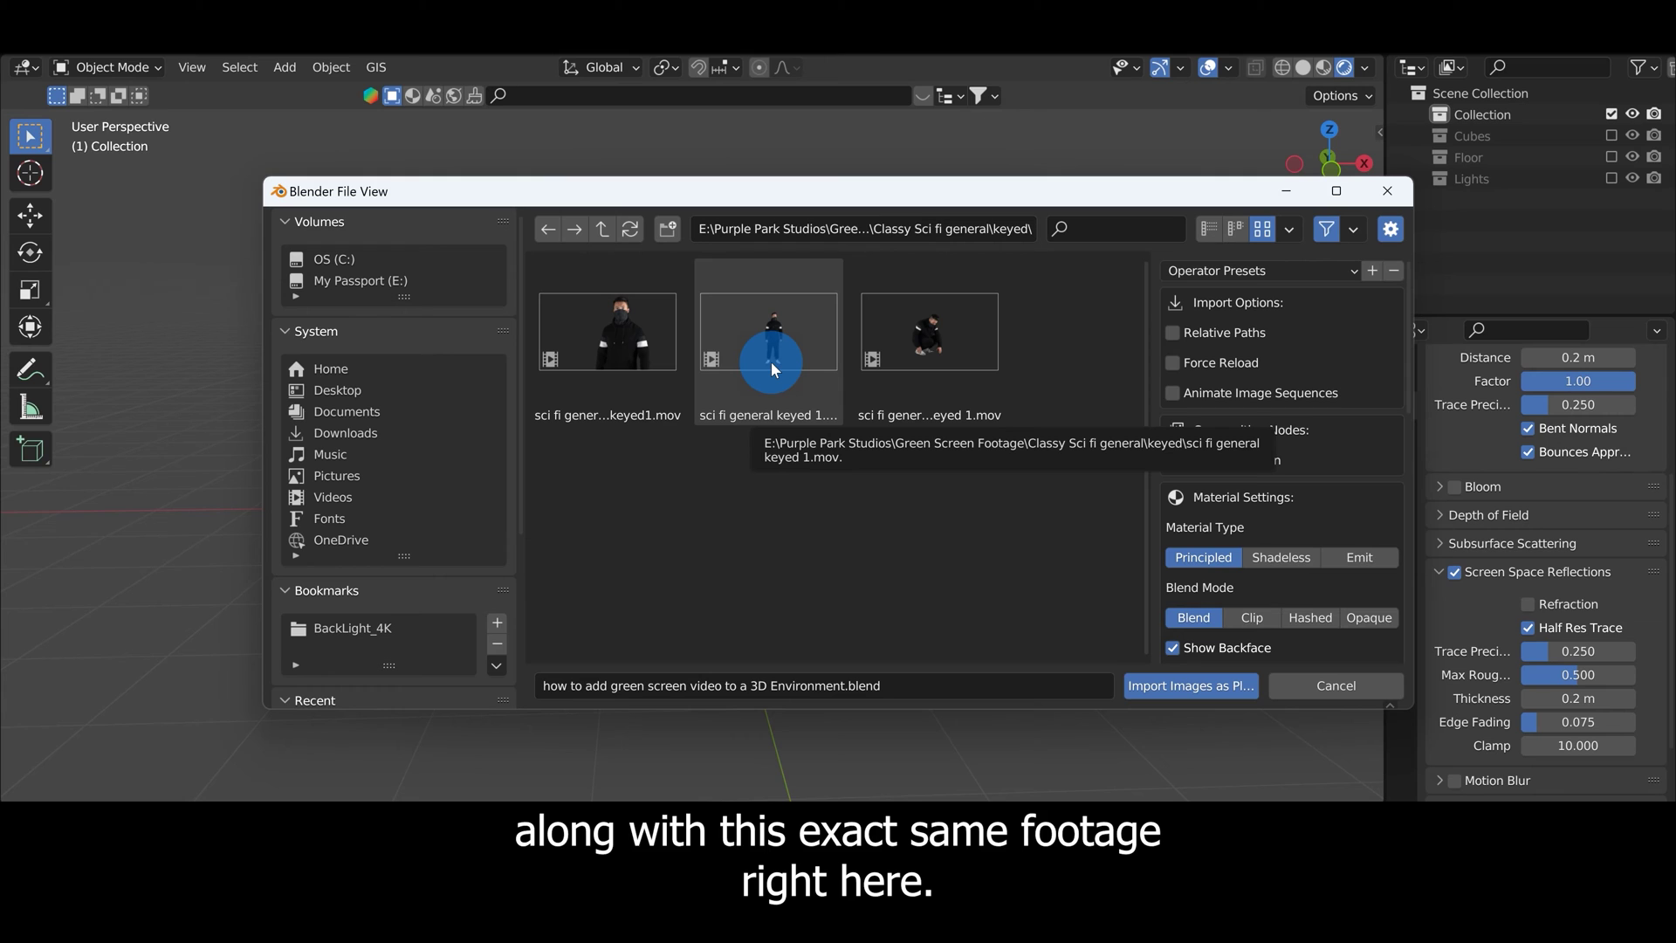
pyautogui.click(772, 359)
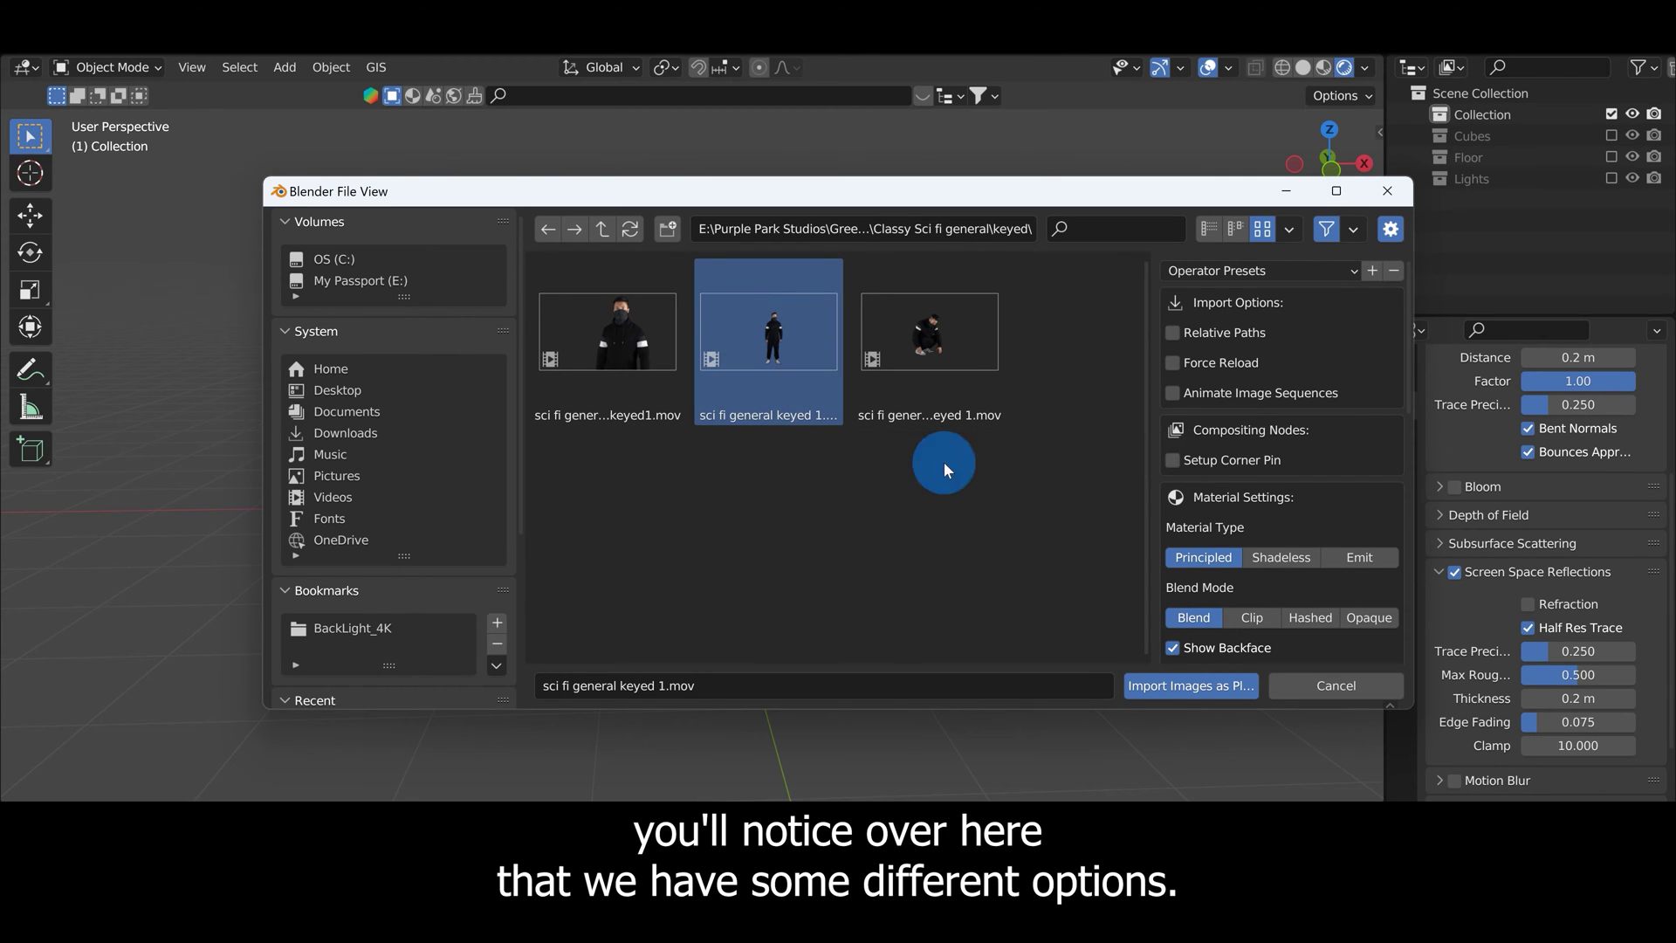
pyautogui.scroll(-3, 1248, 497)
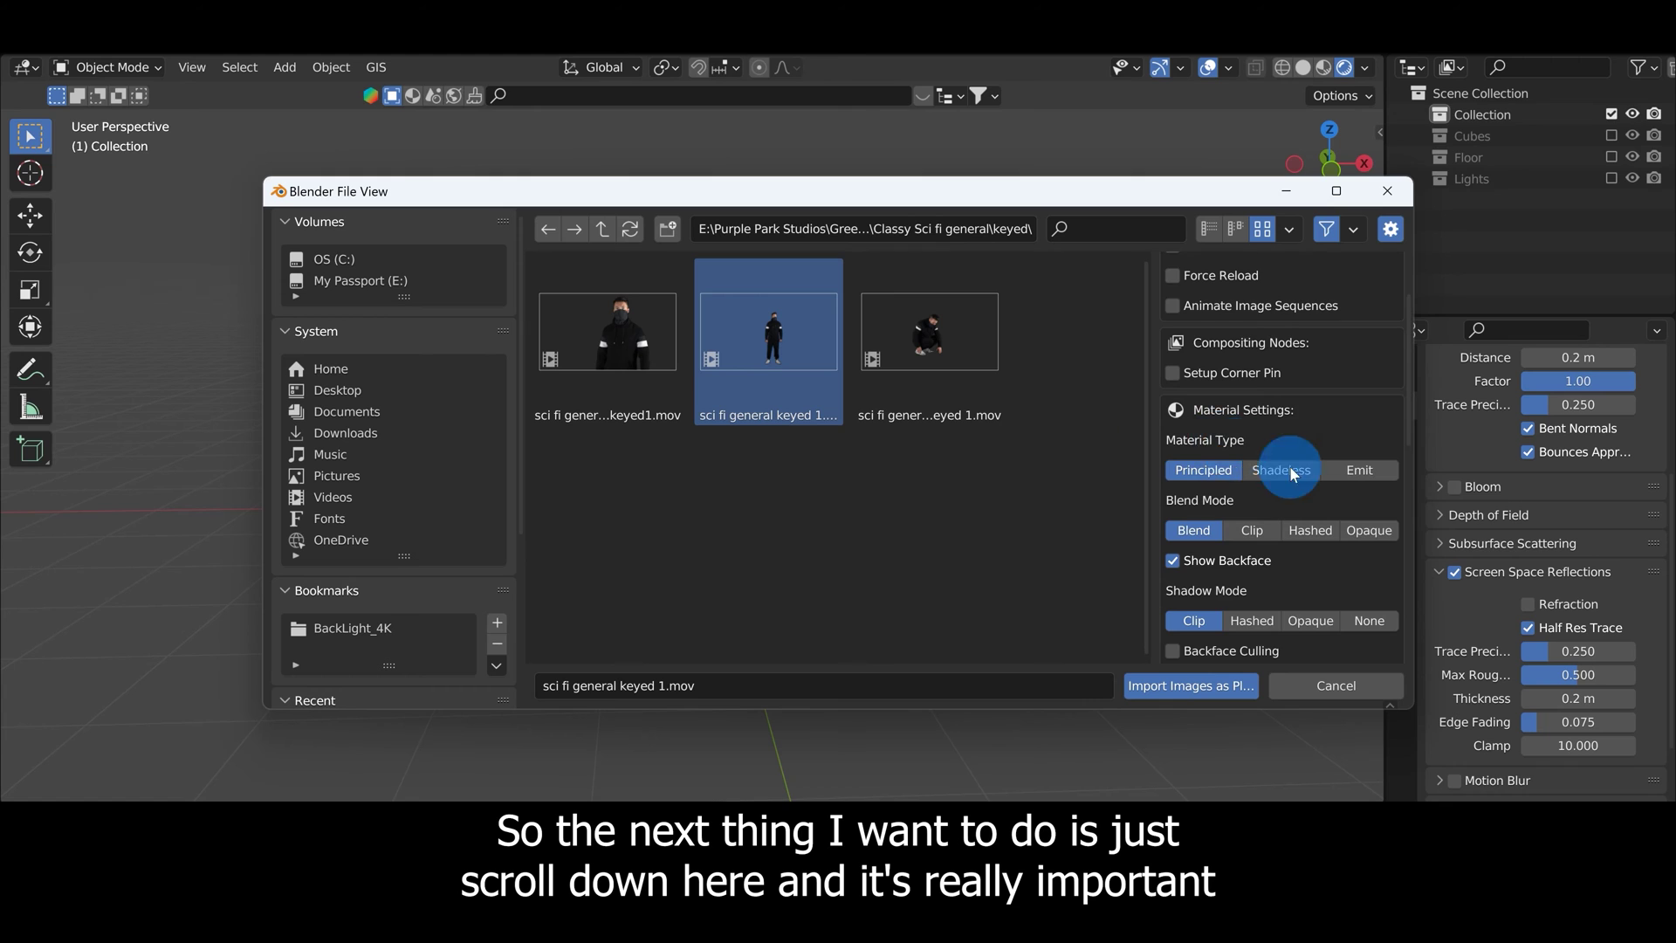
# - Set Blend Mode and Shadow Mode to Hashed, then import the clip as a plane
pyautogui.scroll(-3, 1290, 464)
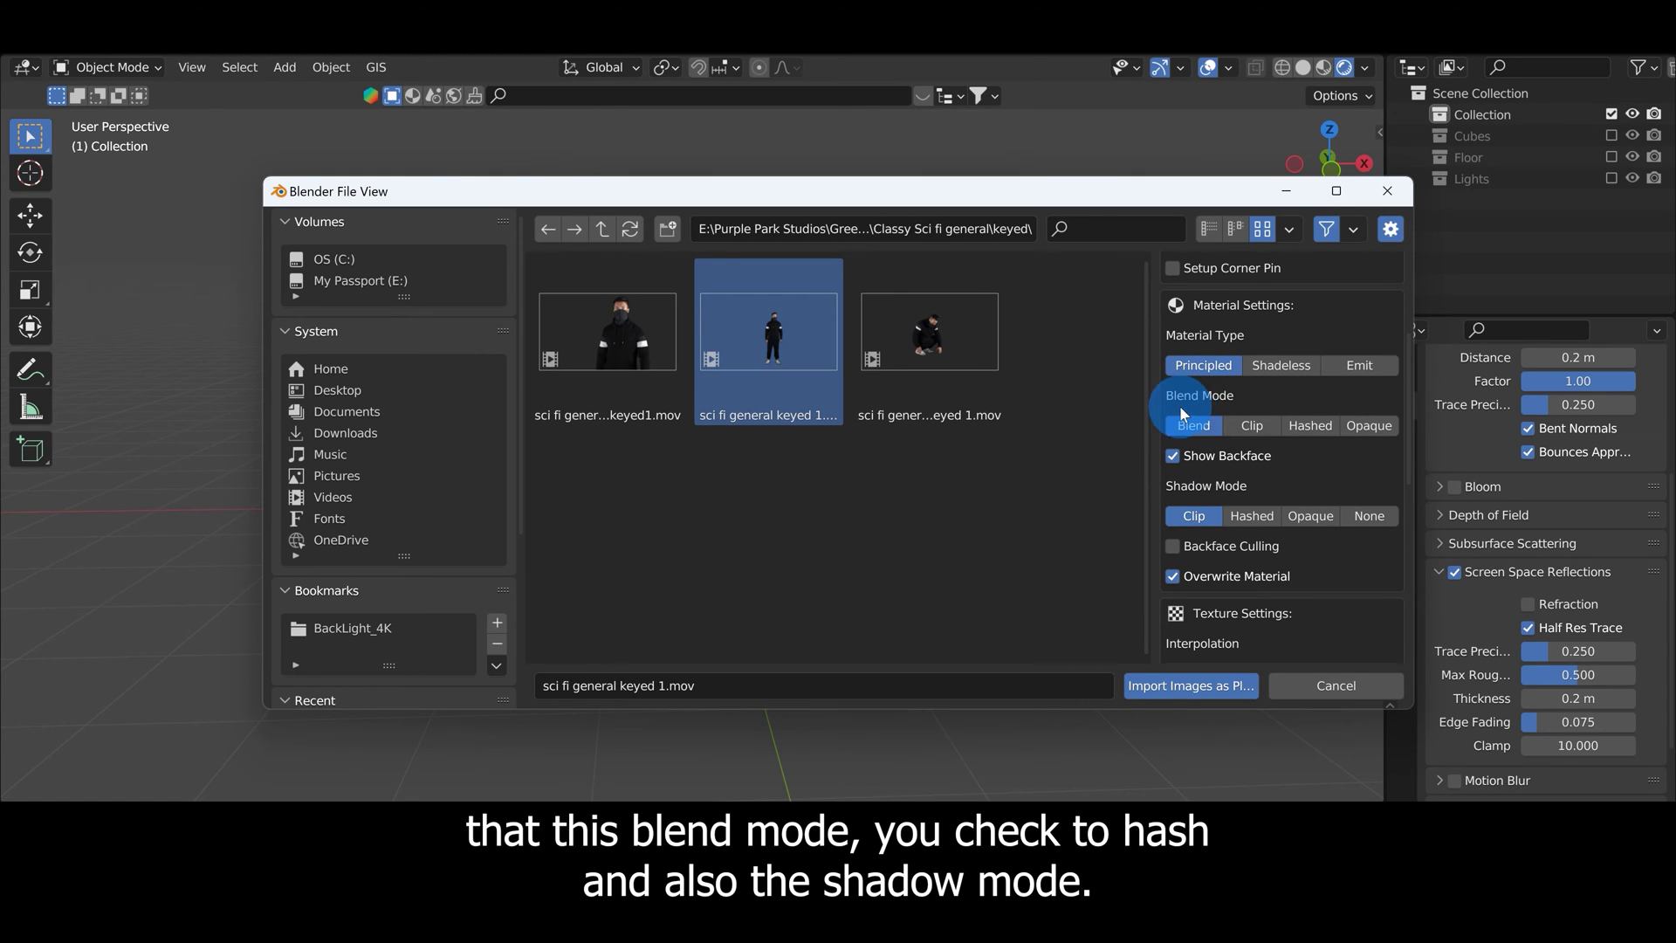
pyautogui.click(1313, 423)
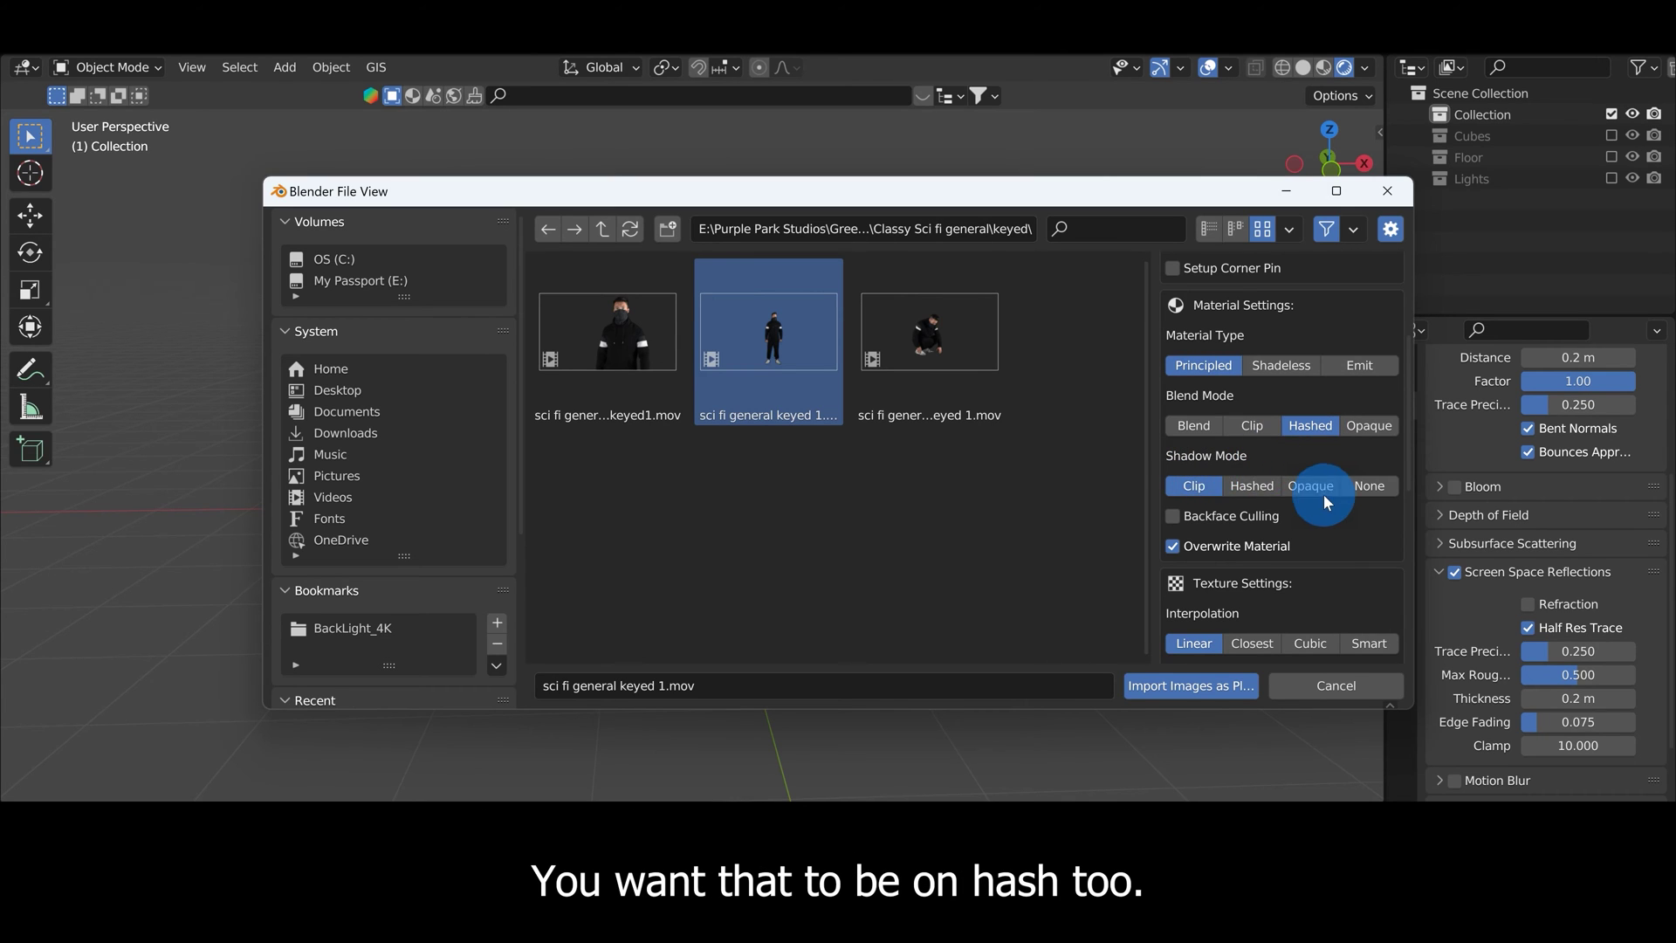
pyautogui.click(1246, 483)
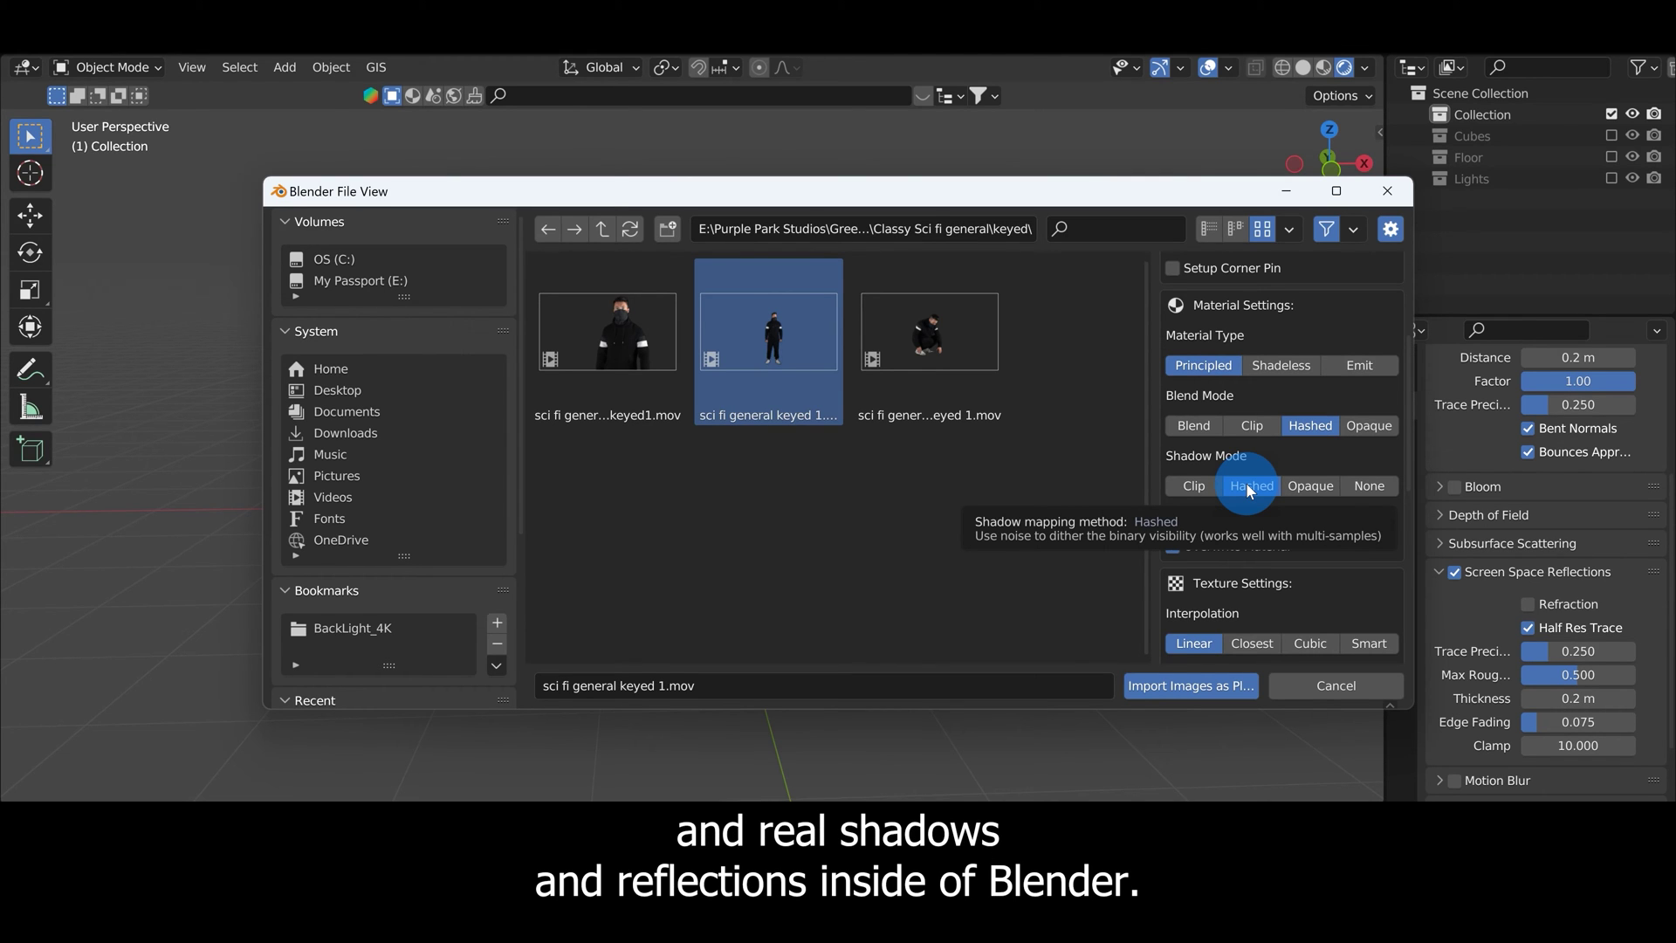
pyautogui.scroll(-4, 1285, 522)
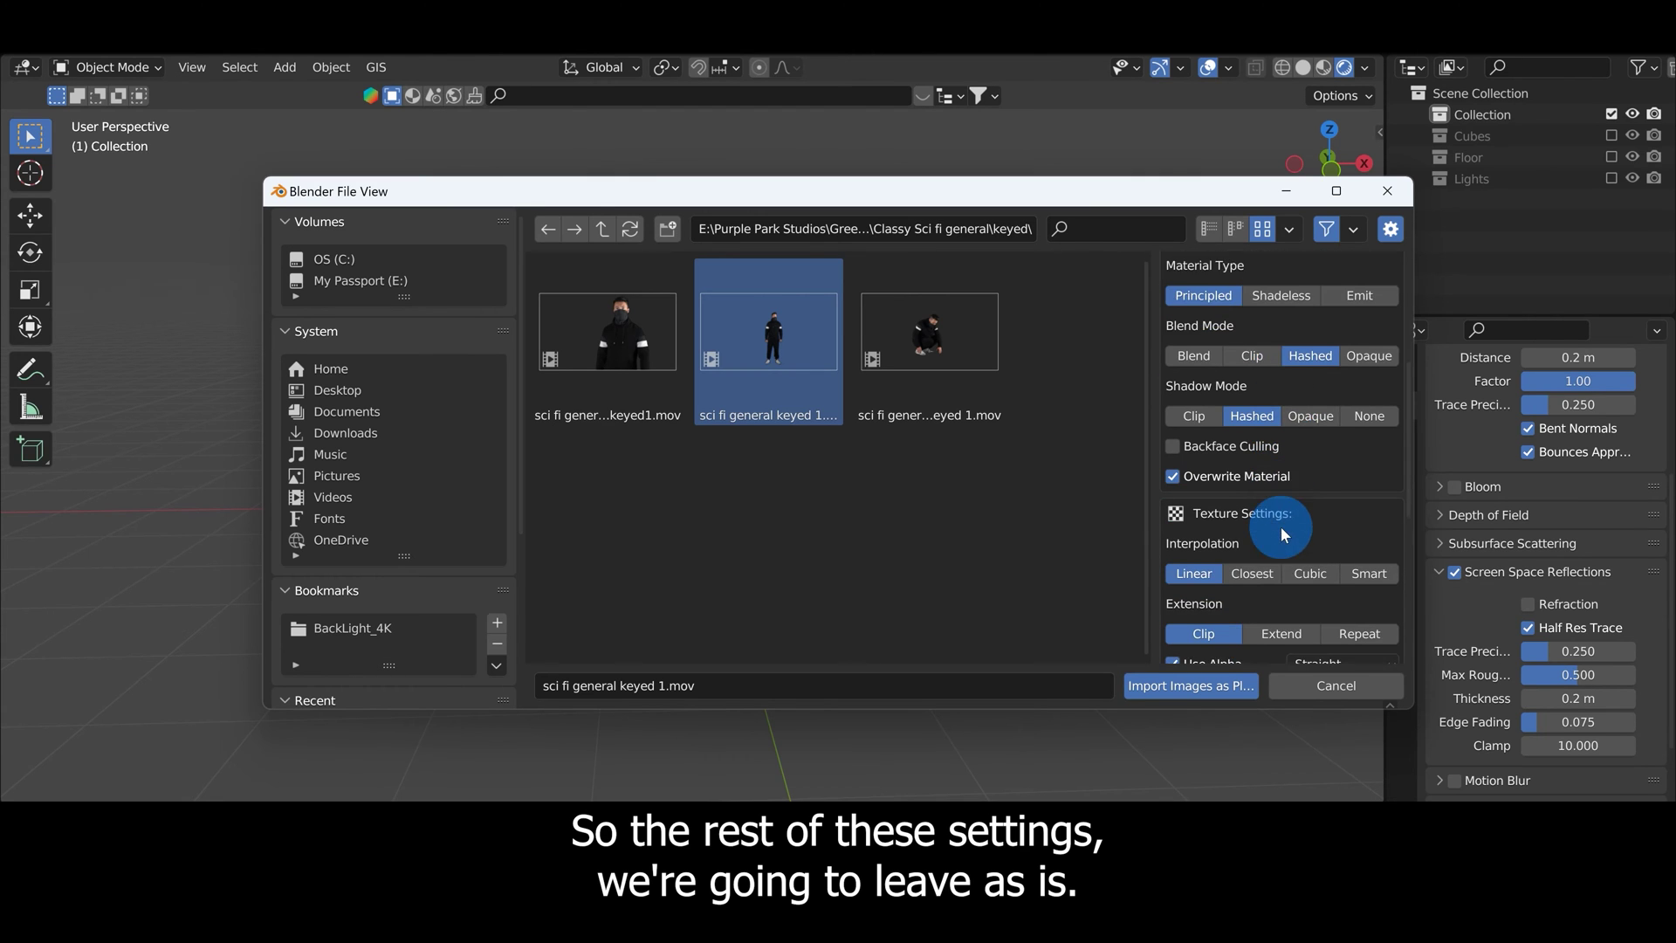
pyautogui.scroll(-4, 1280, 534)
pyautogui.scroll(7, 1271, 551)
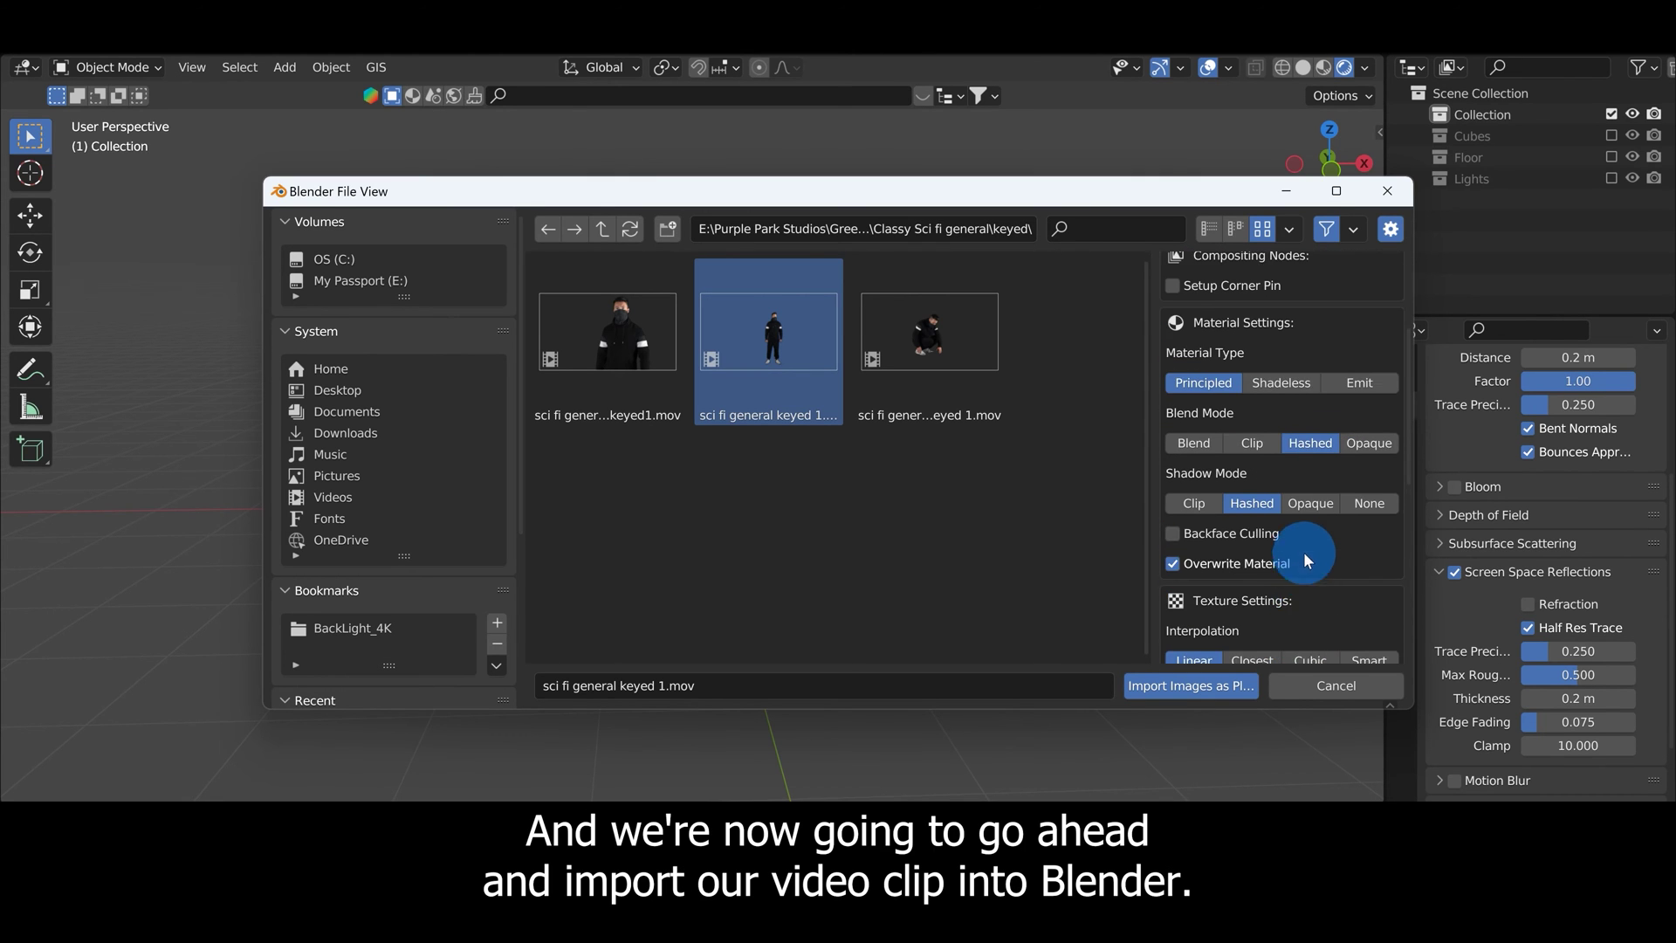
pyautogui.scroll(2, 1302, 566)
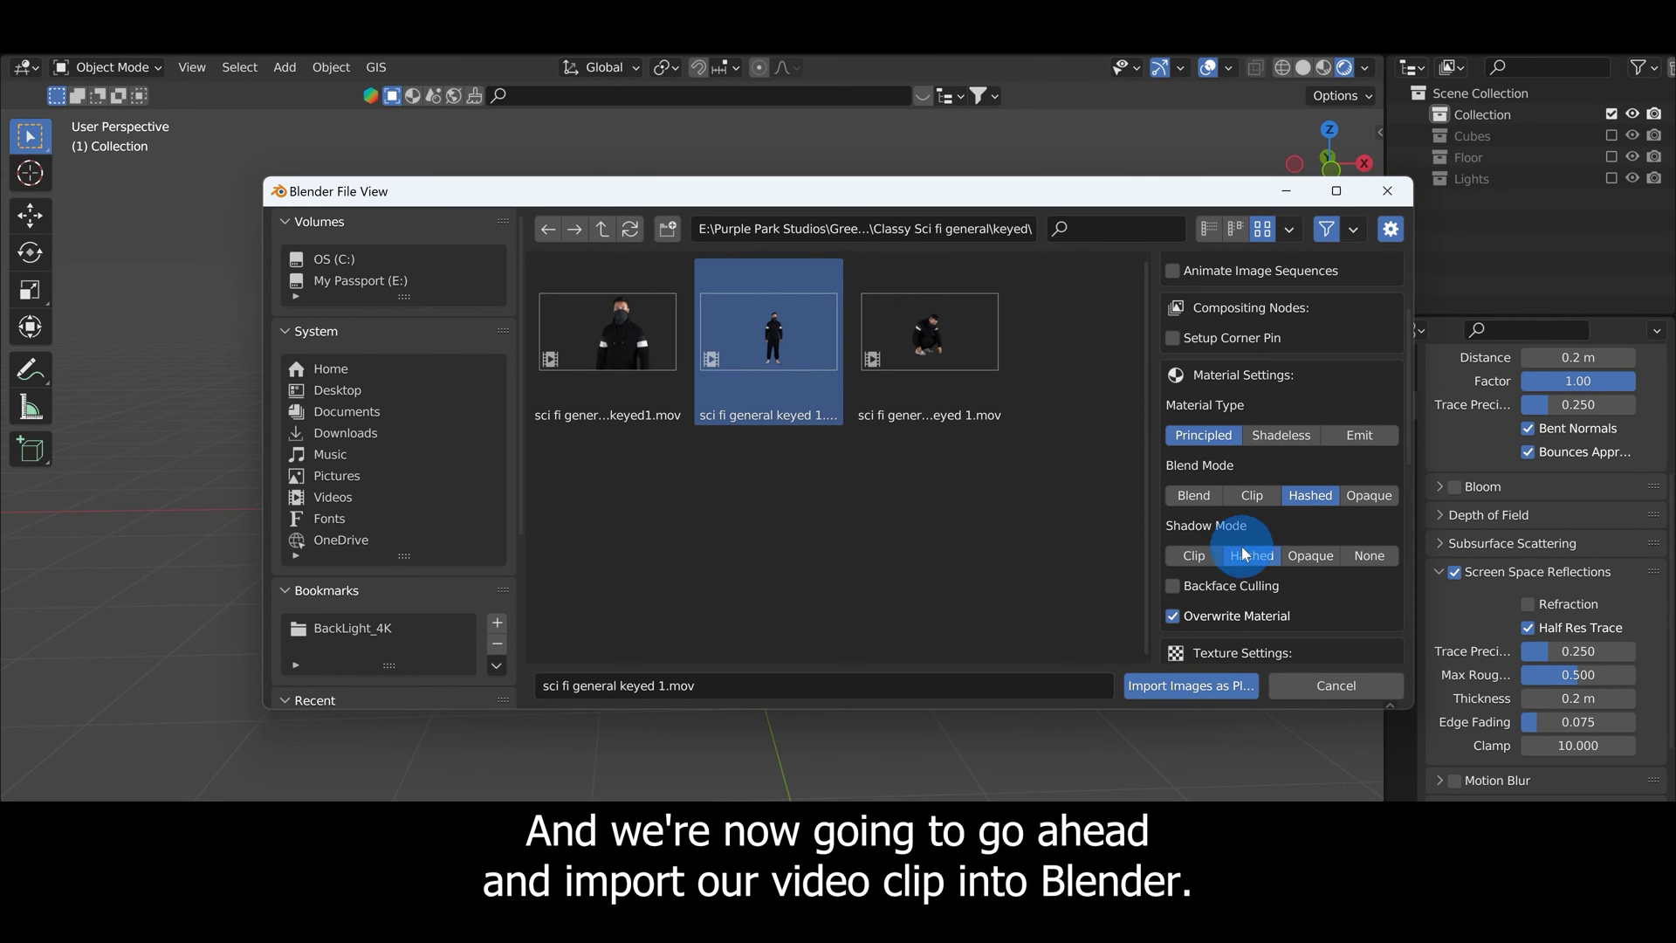
pyautogui.click(1198, 680)
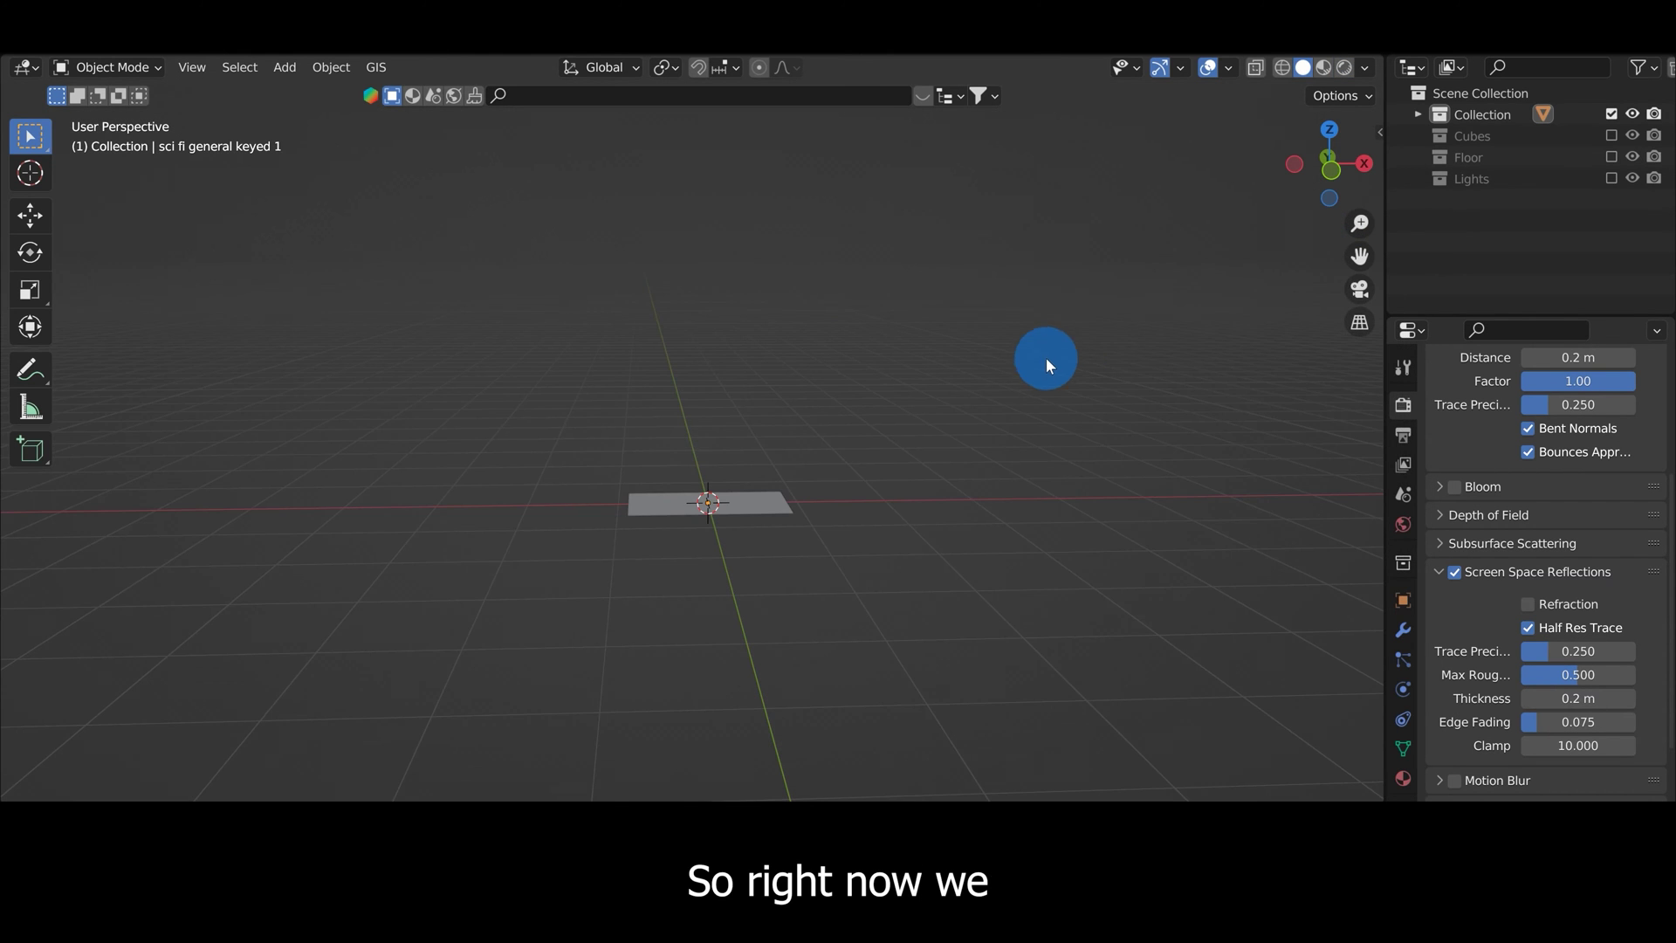
# - Preview the footage on the new plane in Material Preview shading
pyautogui.moveTo(1003, 411); pyautogui.dragTo(647, 561, button='middle')
pyautogui.scroll(3, 831, 553)
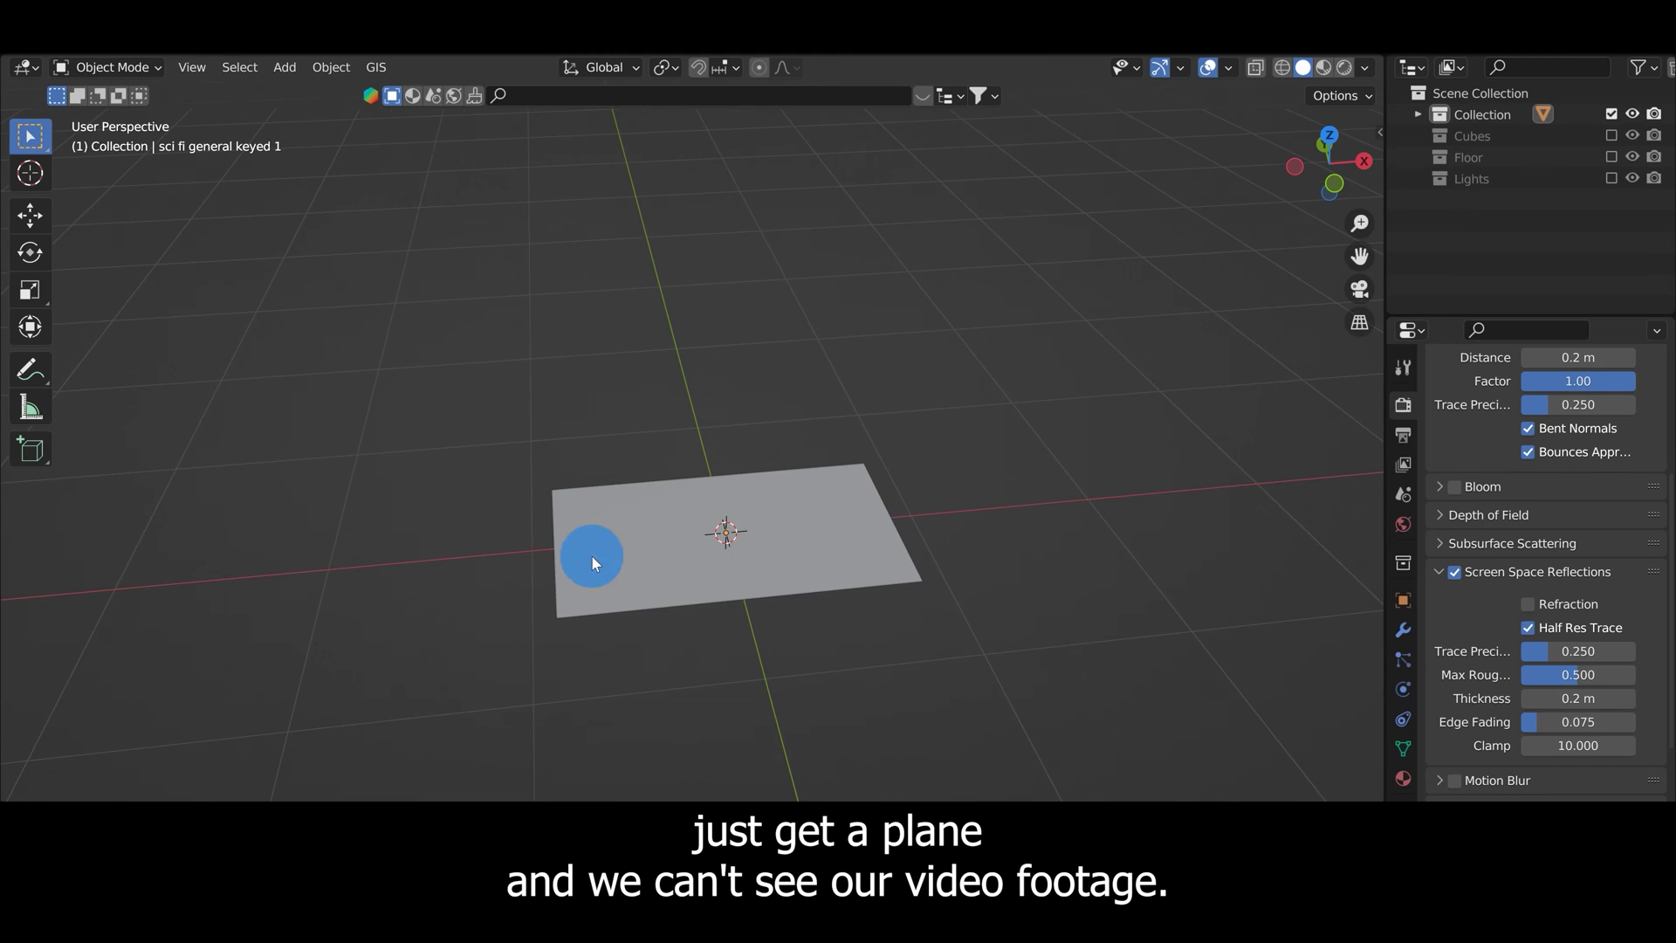
pyautogui.moveTo(859, 527)
pyautogui.mouseDown(button='middle')
pyautogui.moveTo(833, 457)
pyautogui.moveTo(856, 333)
pyautogui.moveTo(859, 502)
pyautogui.moveTo(789, 535)
pyautogui.mouseUp(button='middle')
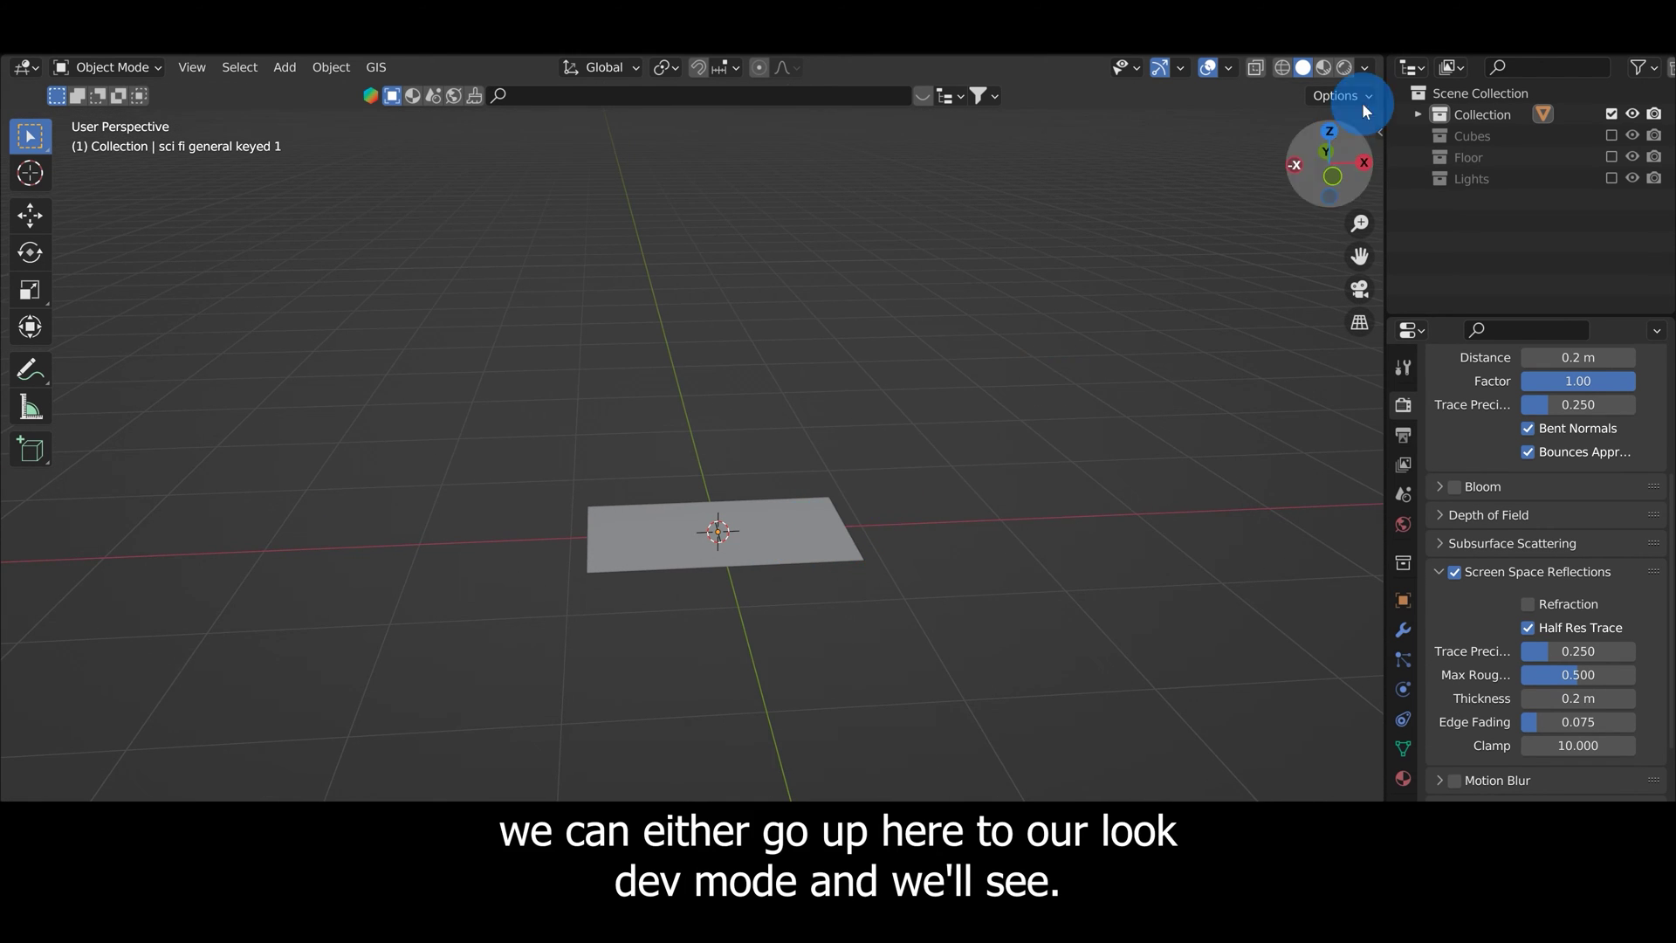
pyautogui.click(1327, 70)
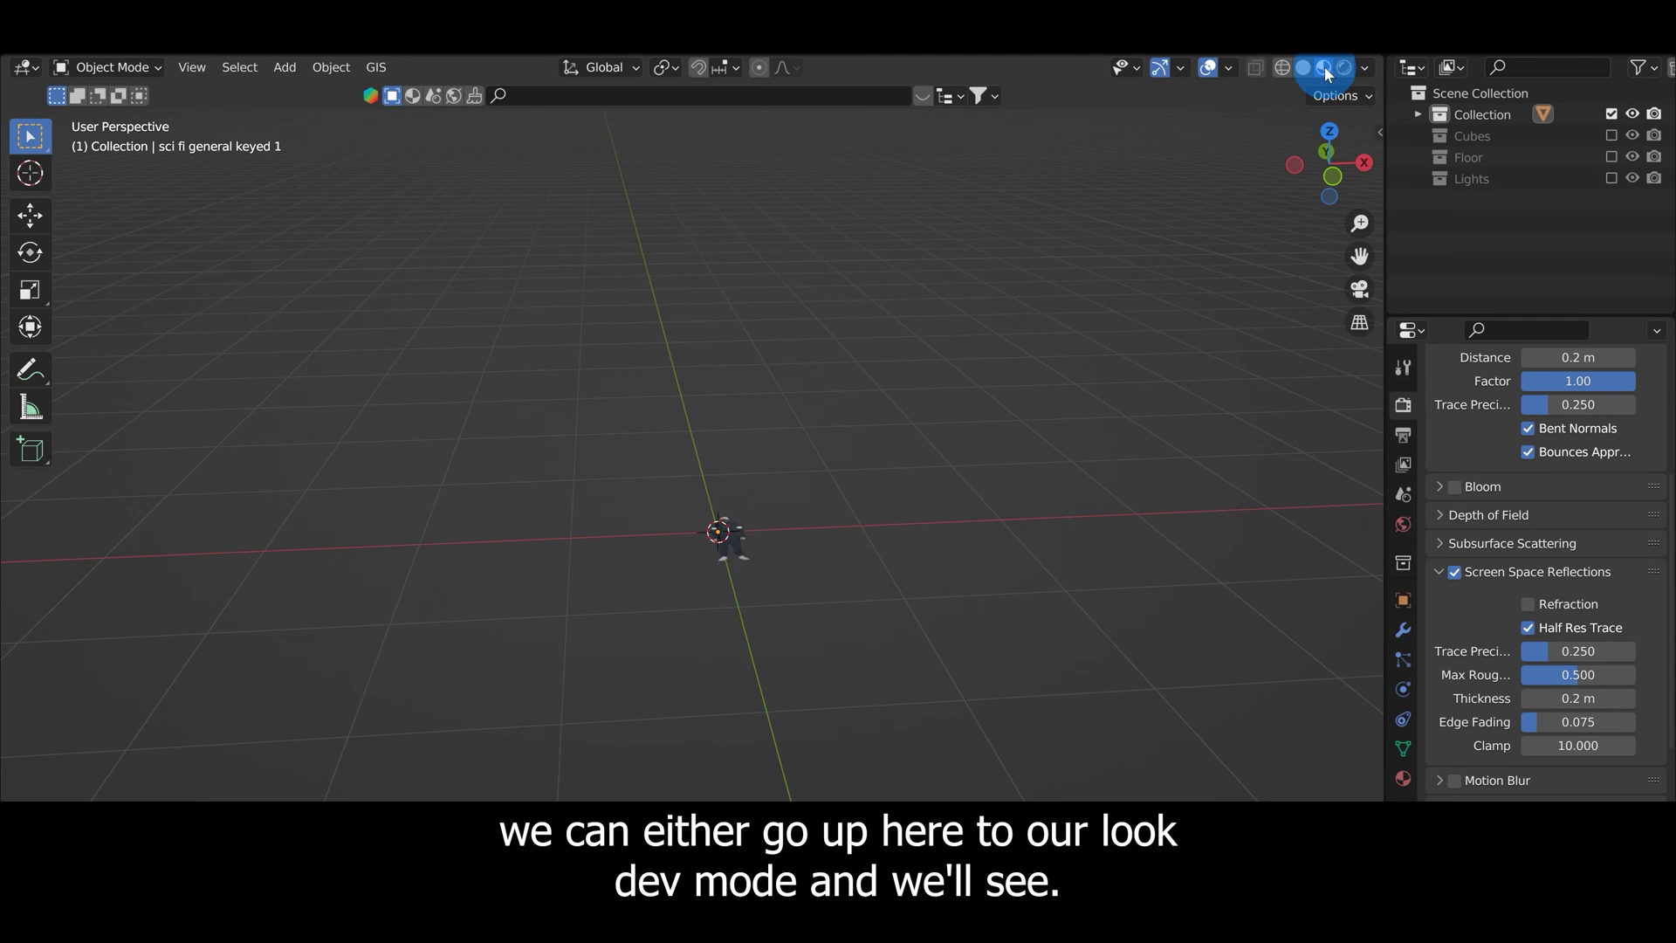
pyautogui.moveTo(637, 559); pyautogui.dragTo(1121, 209, button='middle')
# - Return to Solid shading with Color set to Texture so the footage shows
pyautogui.click(1301, 72)
pyautogui.moveTo(605, 660); pyautogui.dragTo(761, 550, button='middle')
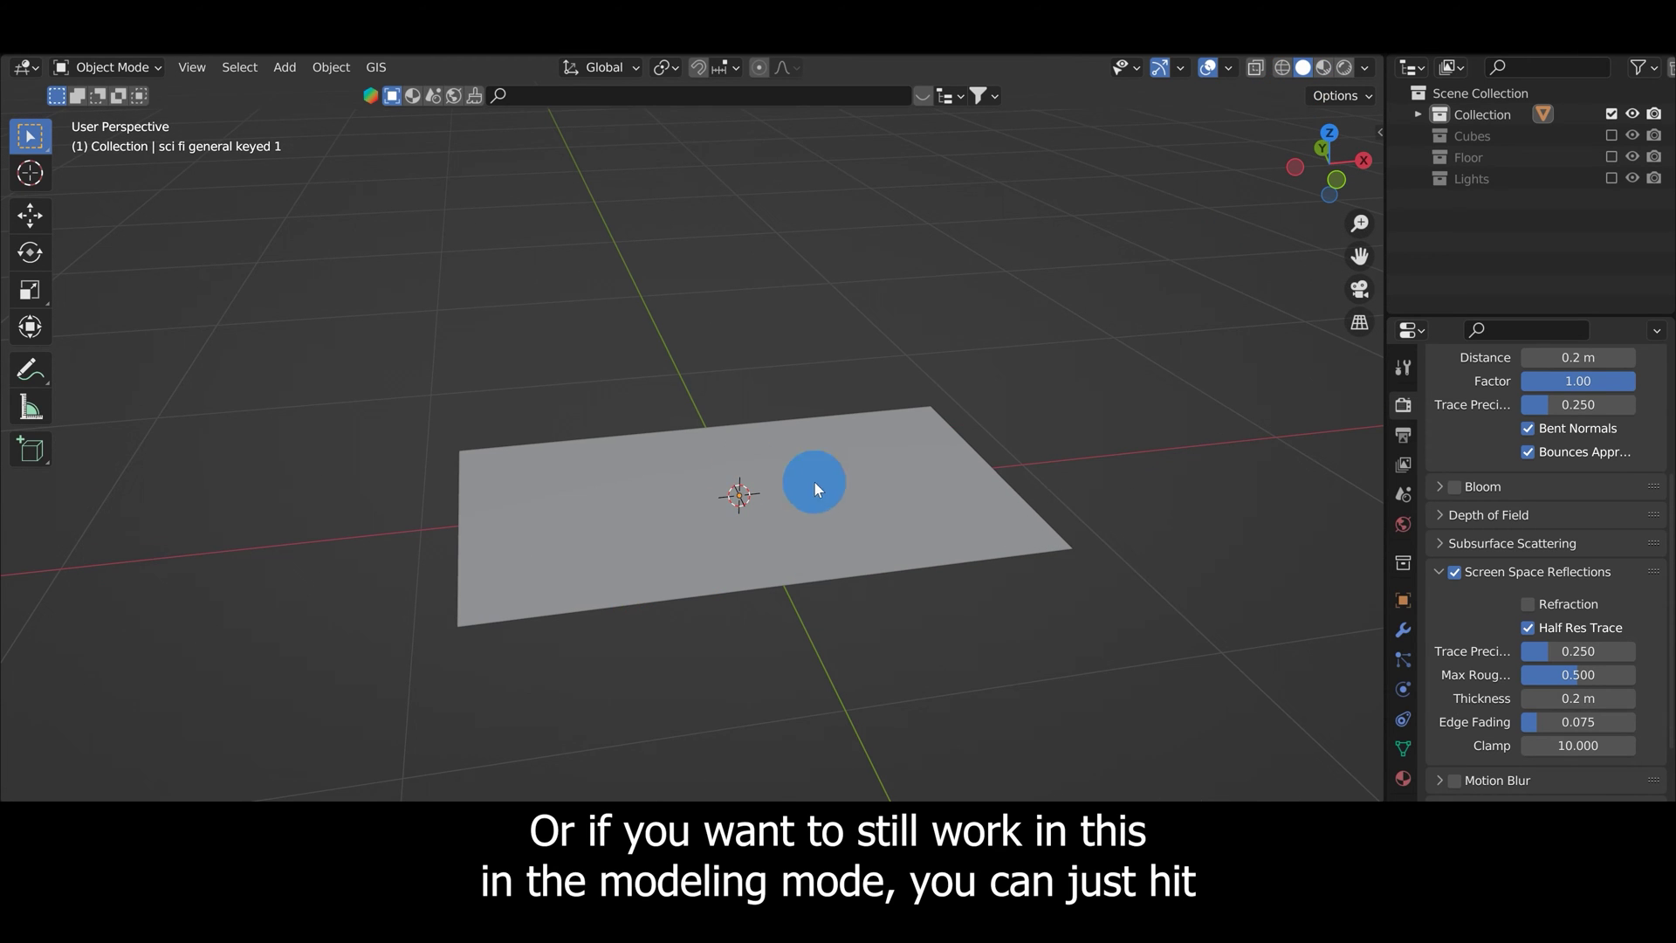
pyautogui.click(1366, 68)
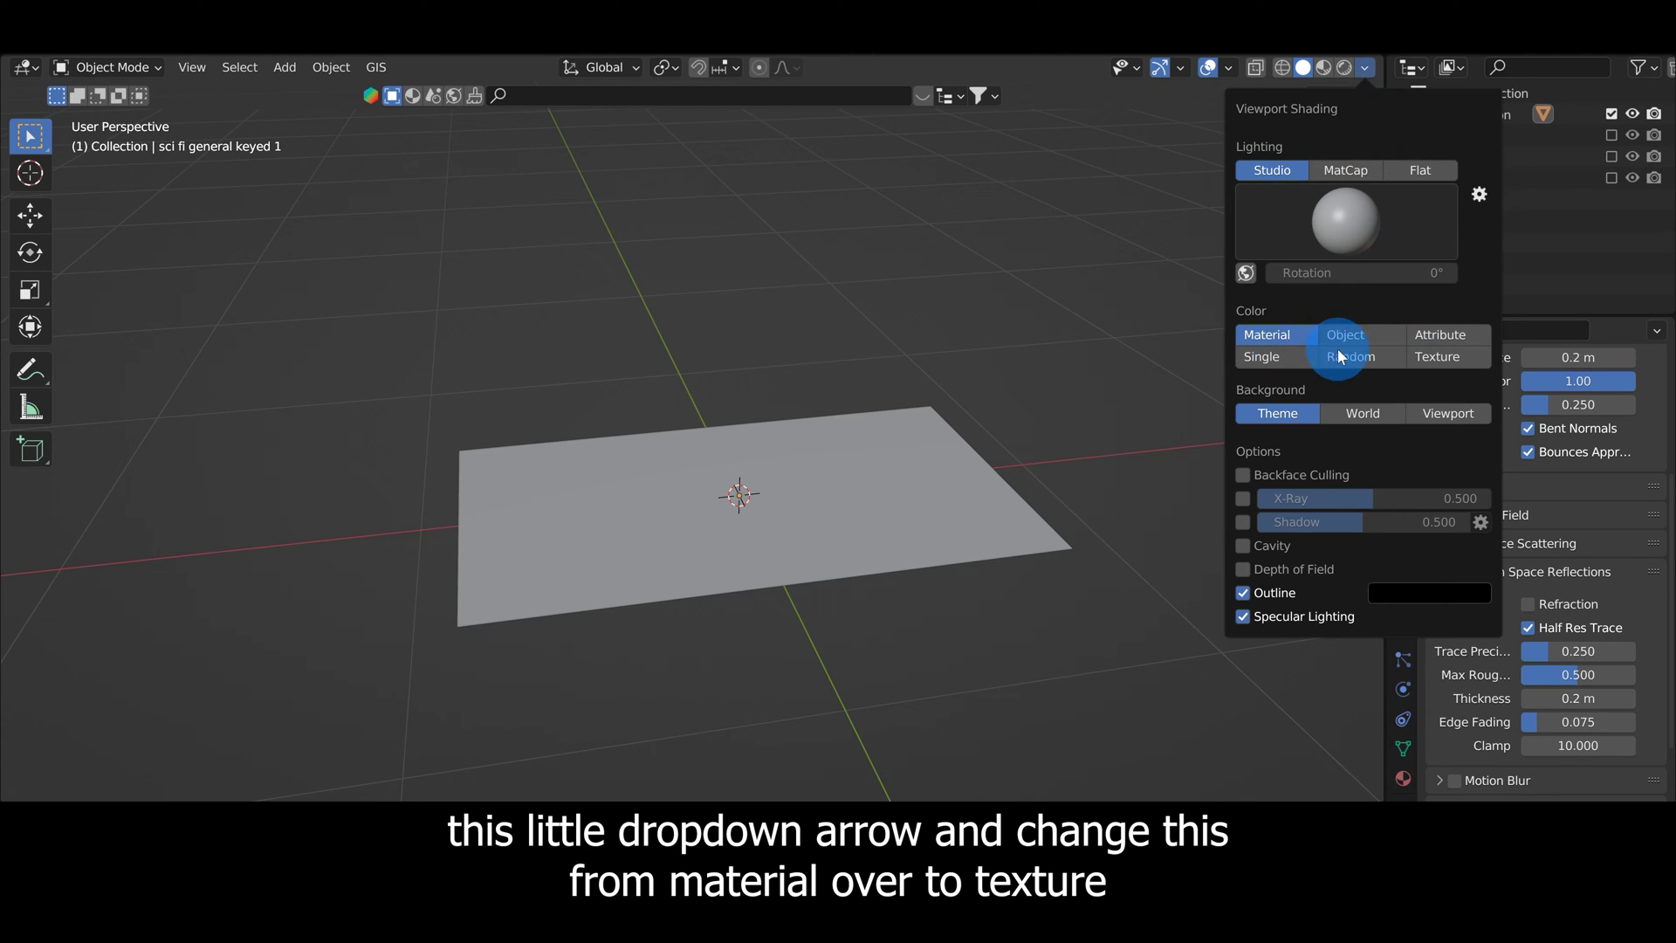
pyautogui.click(1431, 355)
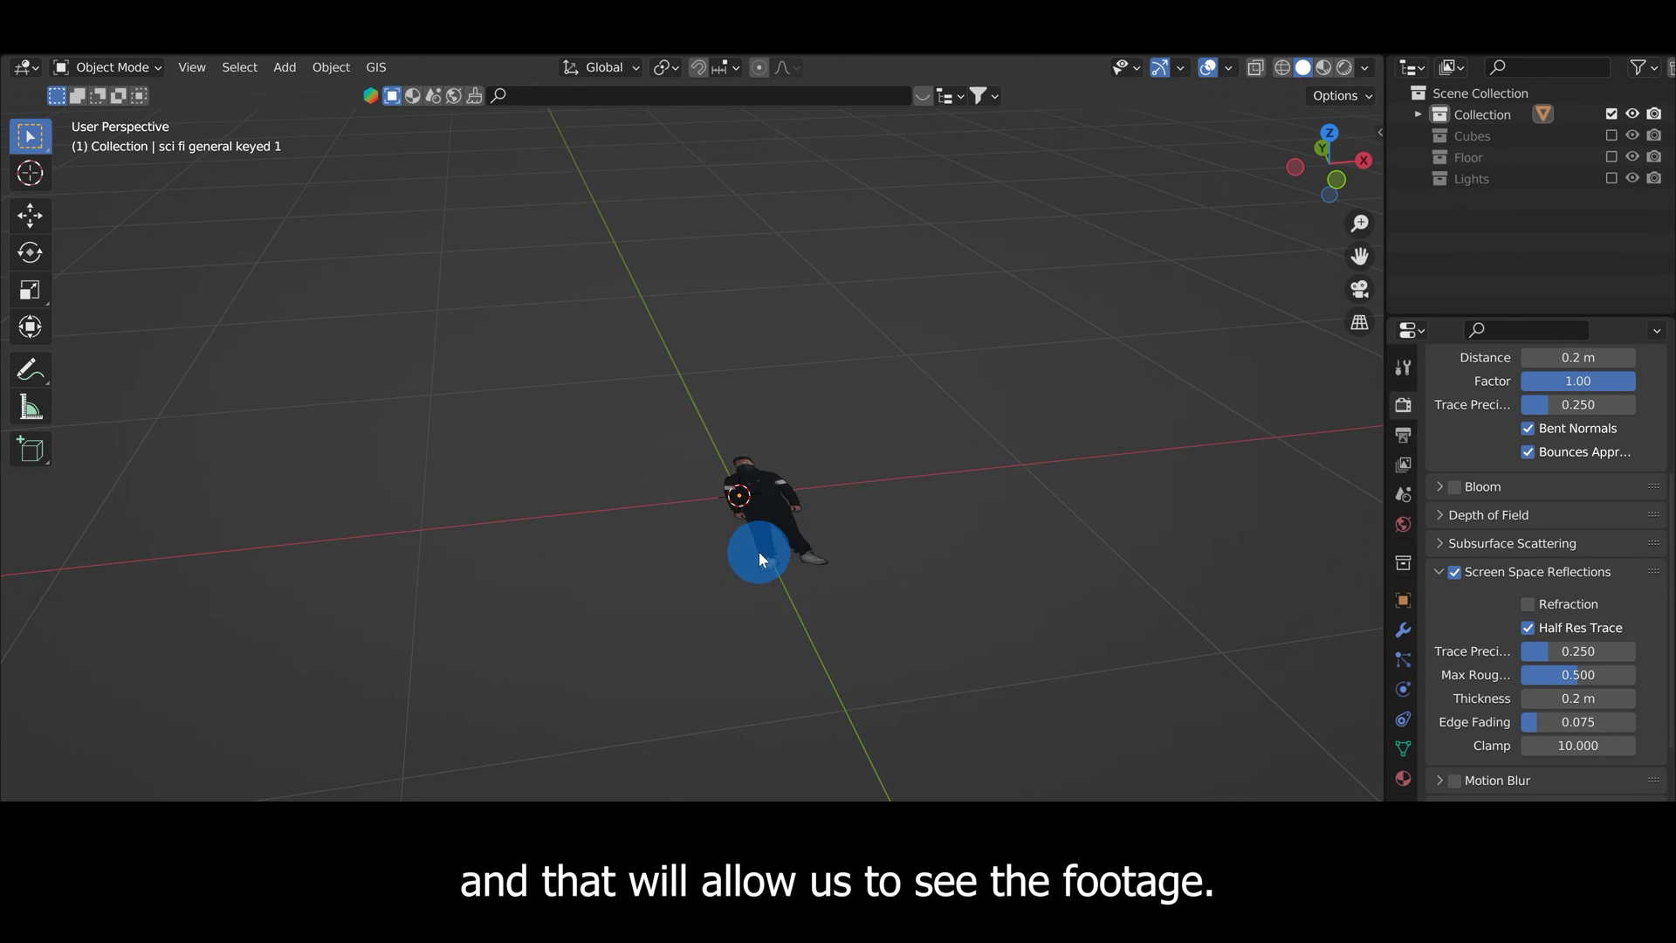
pyautogui.moveTo(757, 546); pyautogui.dragTo(1098, 318, button='middle')
# - Stand the footage plane upright by rotating it 90° about X, viewed from the front
pyautogui.click(763, 515)
pyautogui.moveTo(805, 550); pyautogui.dragTo(962, 619, button='middle')
pyautogui.write('rx90')
pyautogui.click(850, 548)
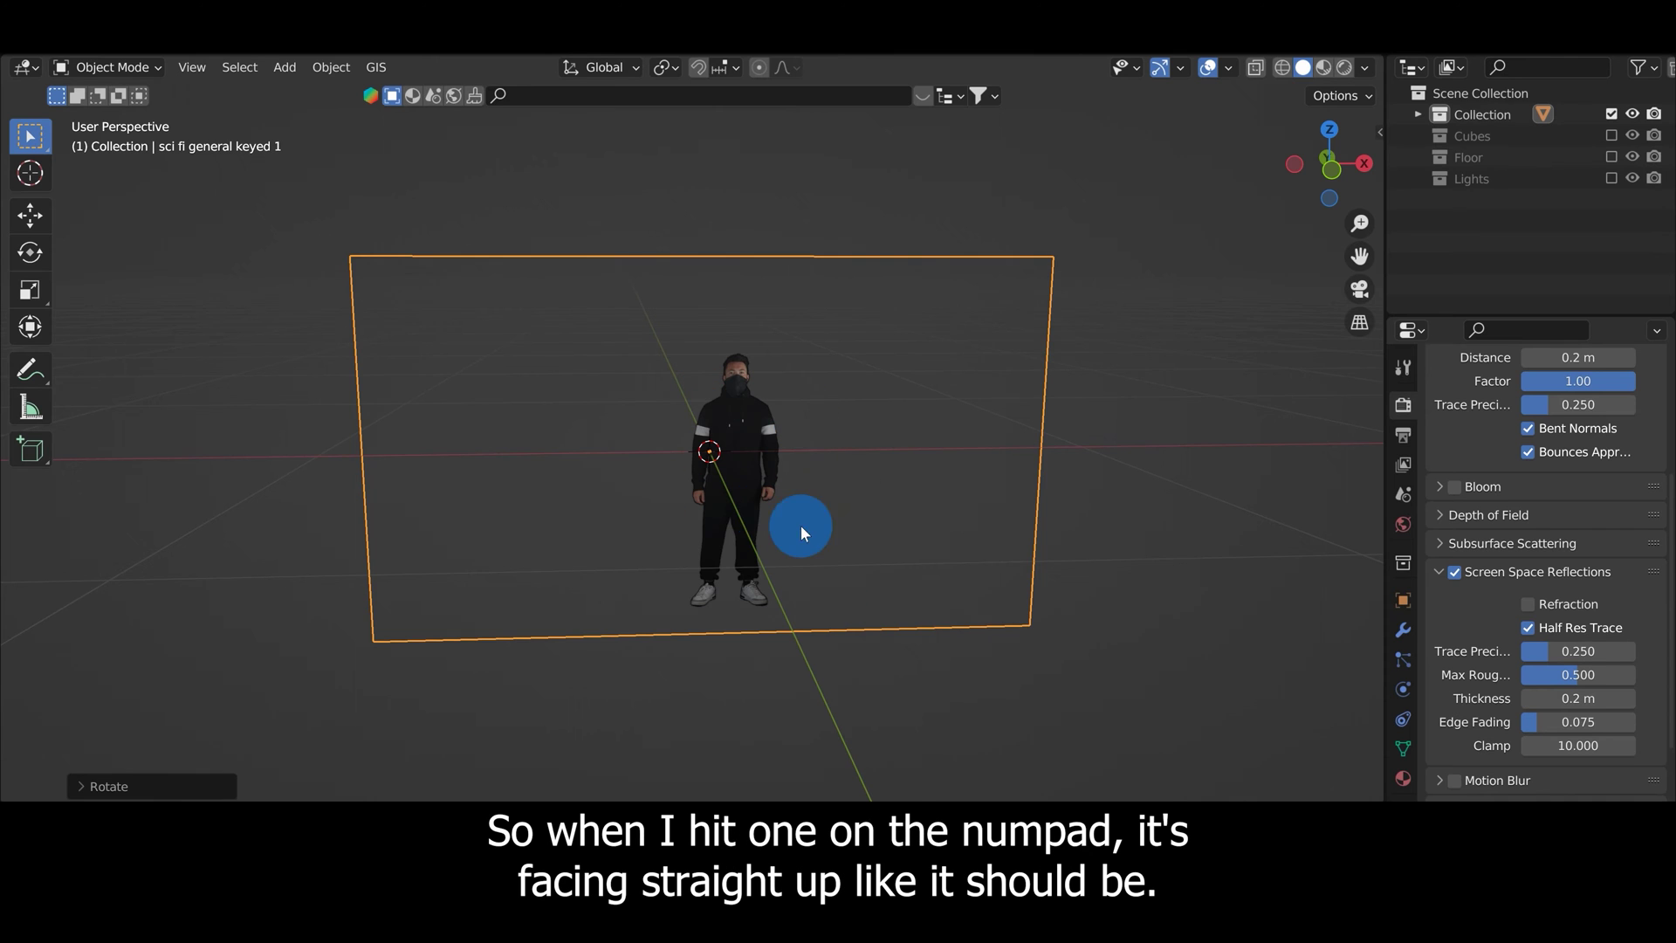
pyautogui.press('KP_1')
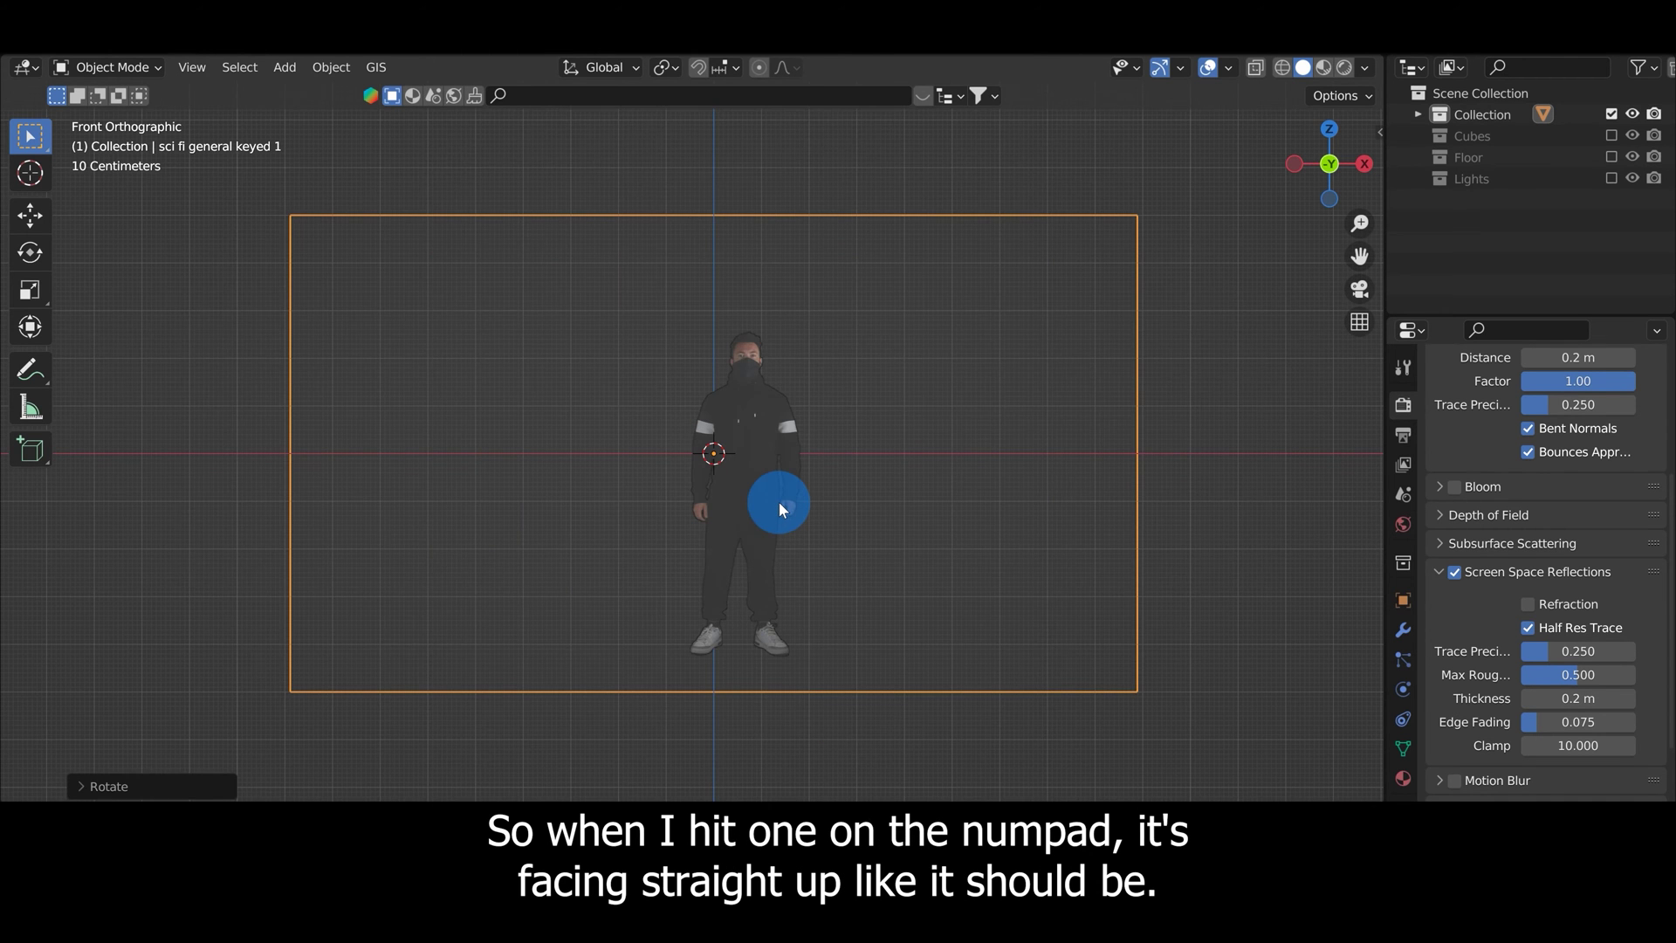
pyautogui.scroll(-3, 723, 467)
pyautogui.scroll(2, 723, 467)
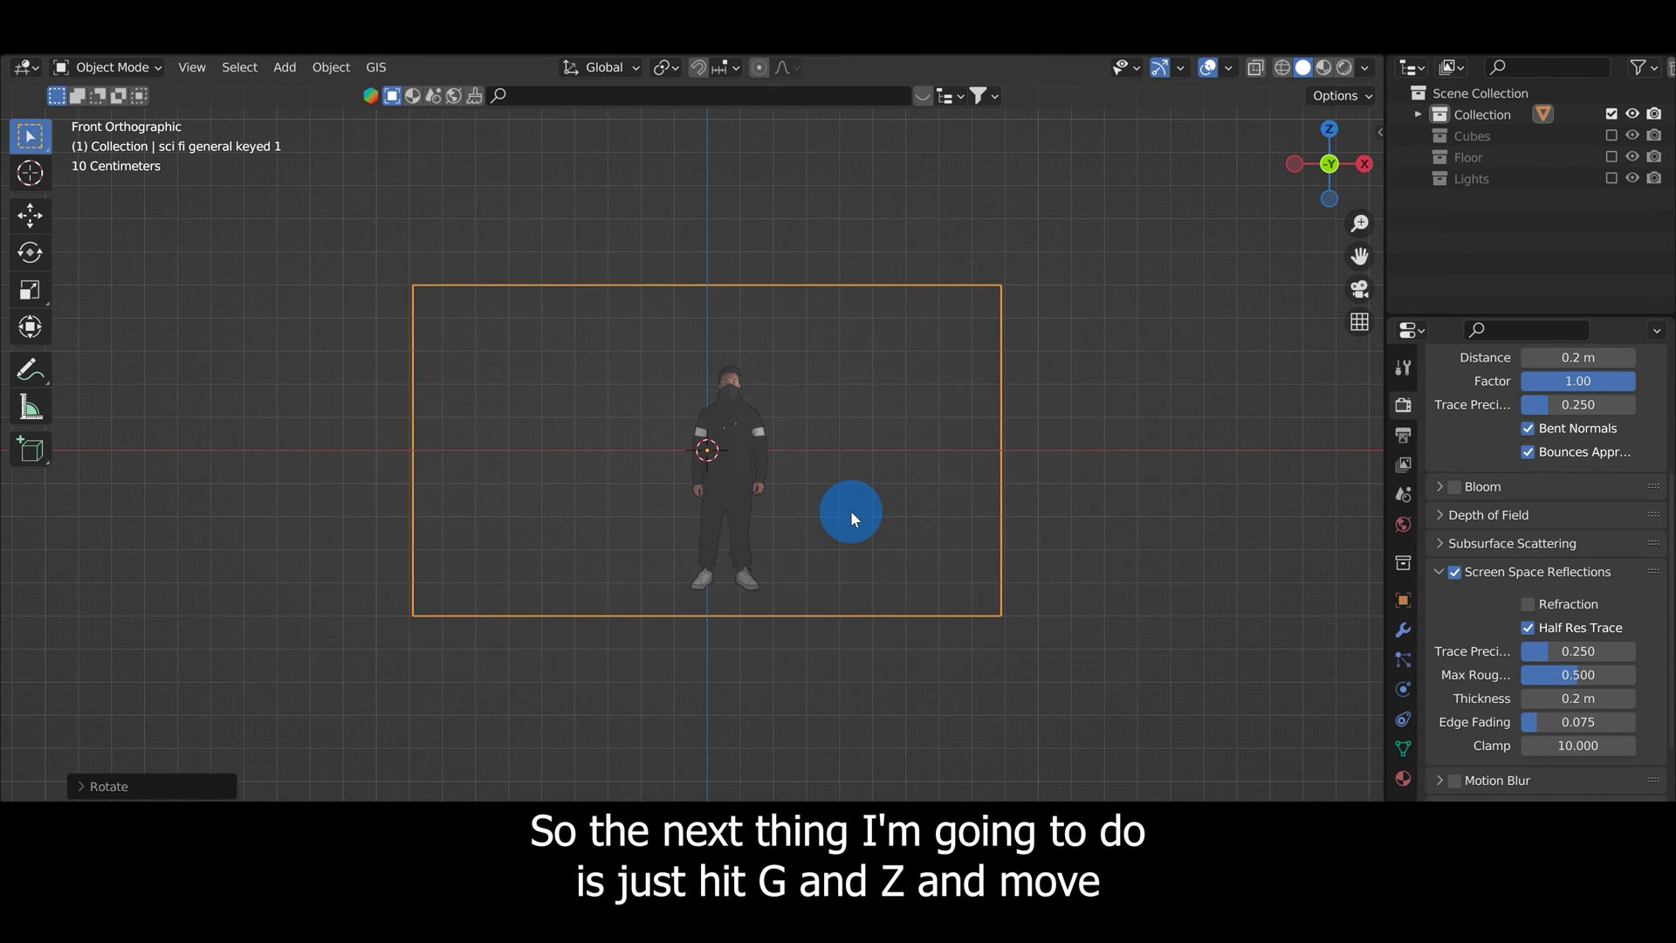
# - Raise the plane on Z until the feet touch the ground line, then centre it along X
pyautogui.press('g')
pyautogui.press('z')
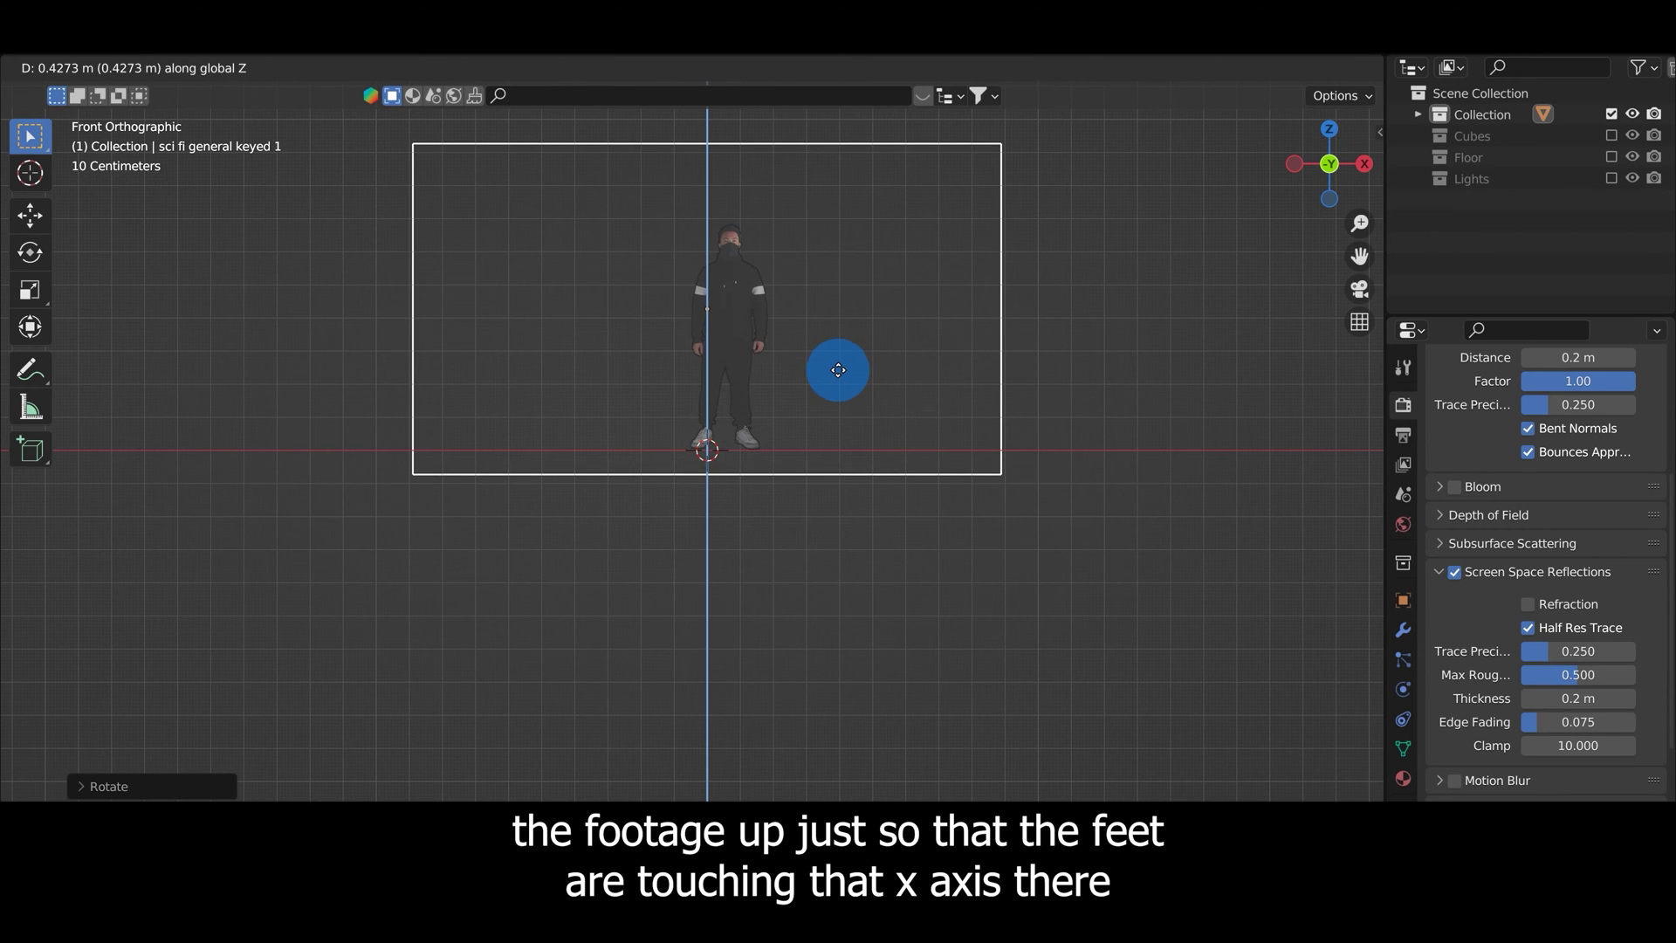
pyautogui.click(829, 366)
pyautogui.scroll(6, 795, 462)
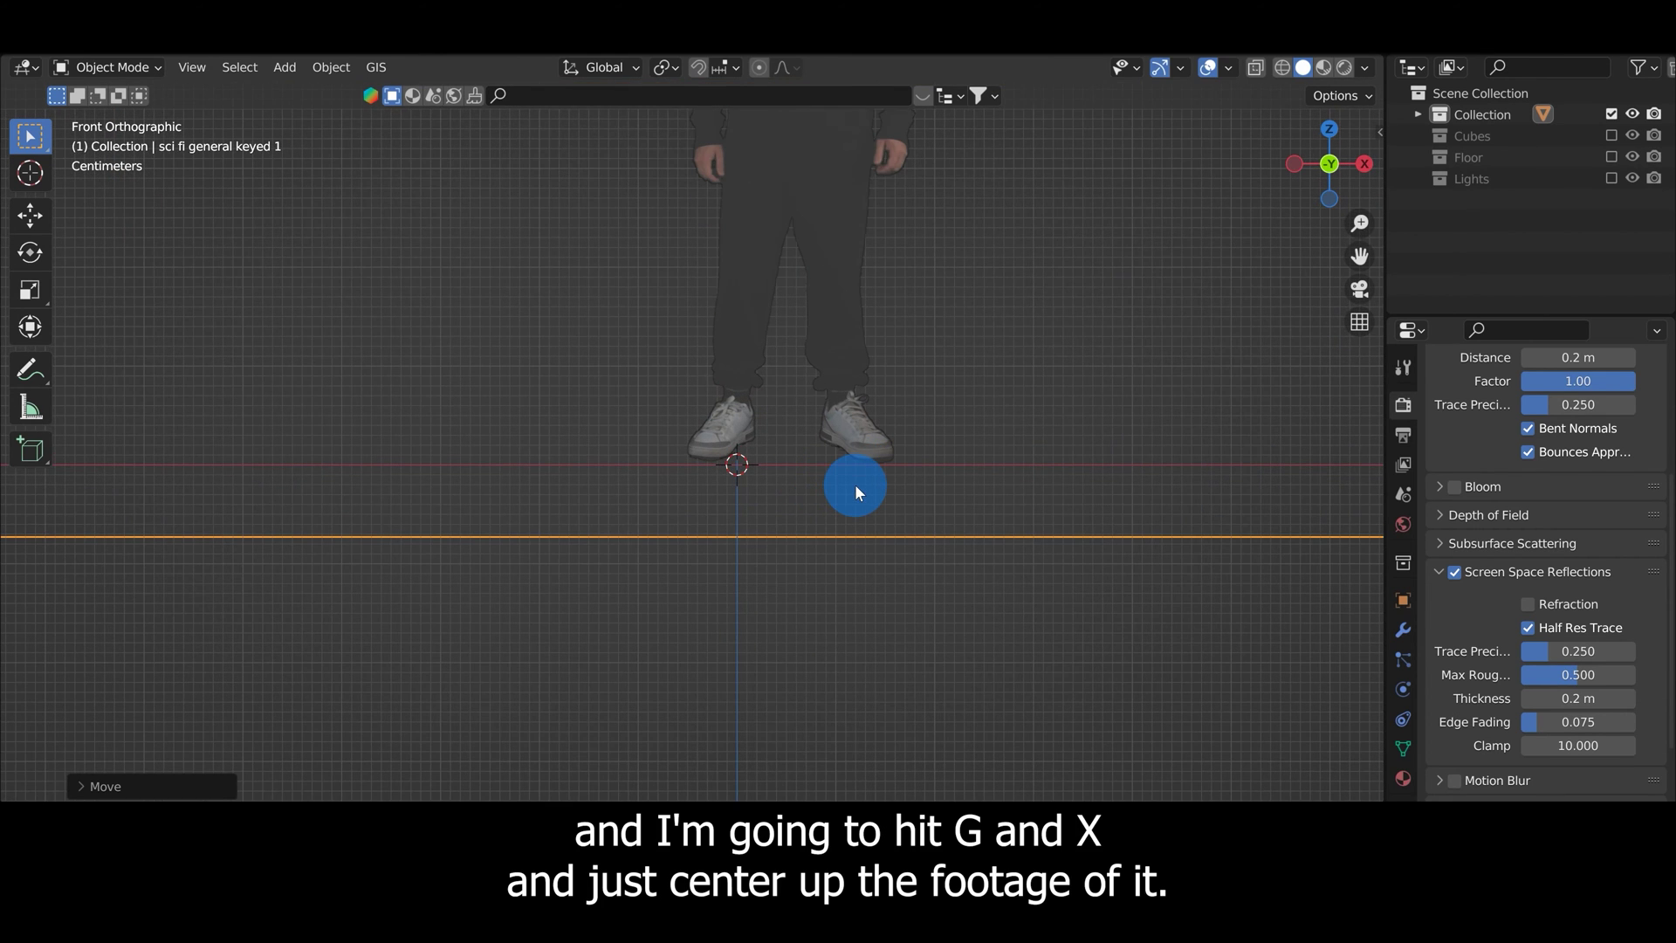
pyautogui.press('g')
pyautogui.press('x')
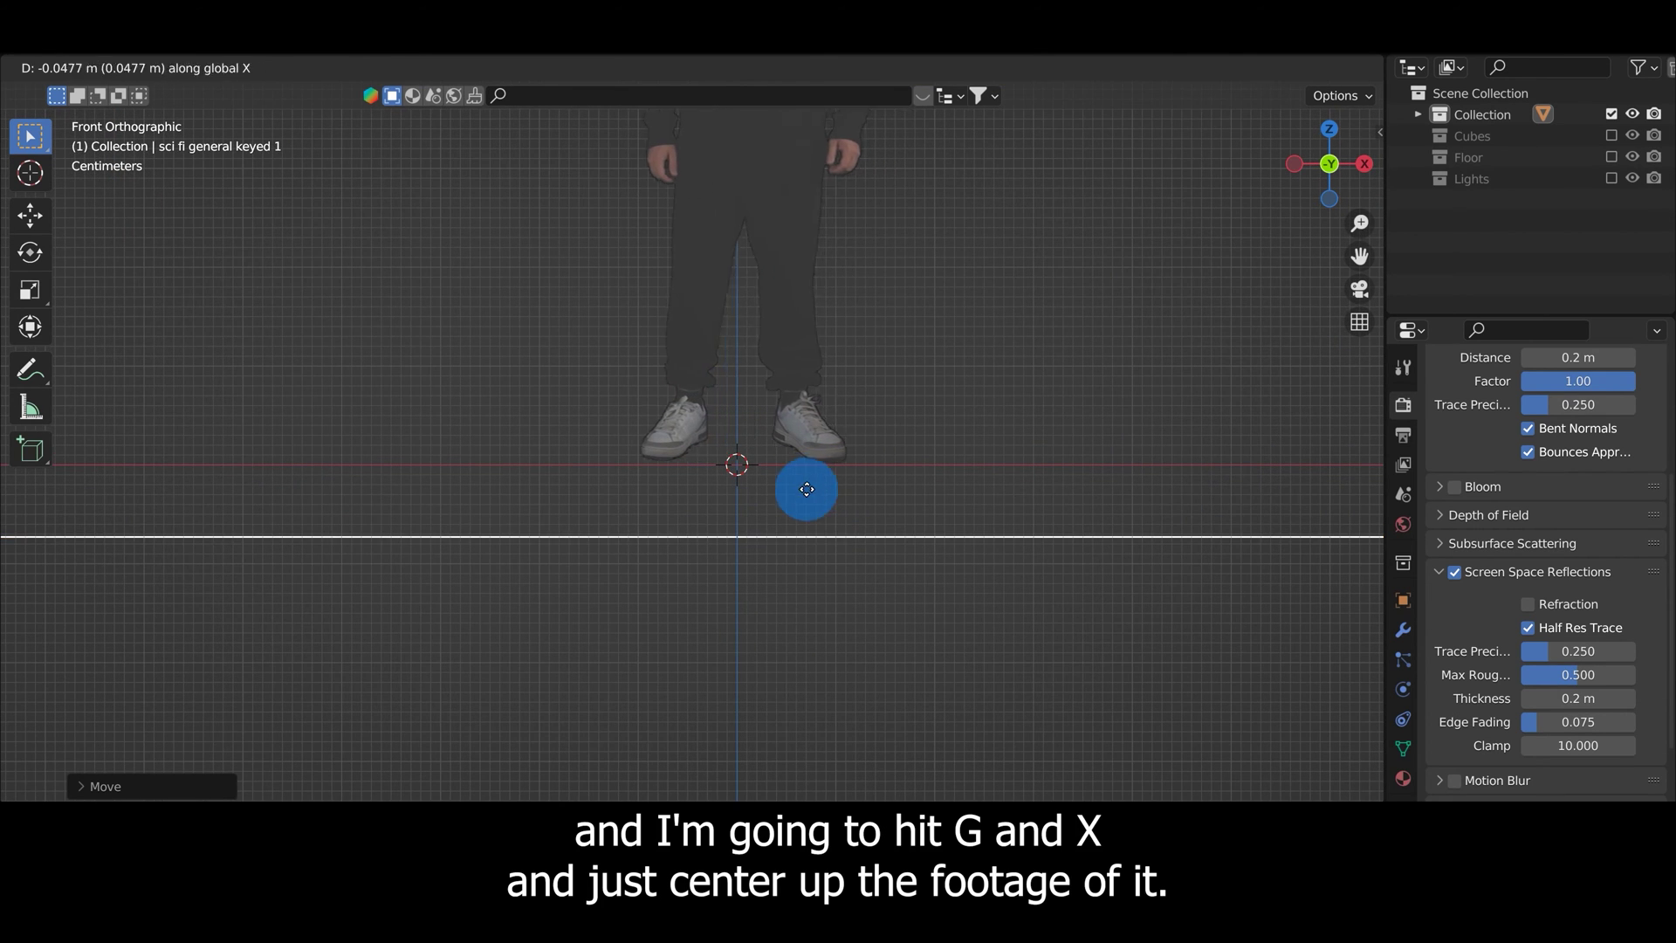
pyautogui.click(805, 488)
pyautogui.scroll(-5, 805, 489)
pyautogui.moveTo(813, 480); pyautogui.dragTo(764, 482, button='middle')
pyautogui.scroll(3, 765, 482)
# - Apply all transforms to the footage plane
pyautogui.hotkey('ctrl', 'a')
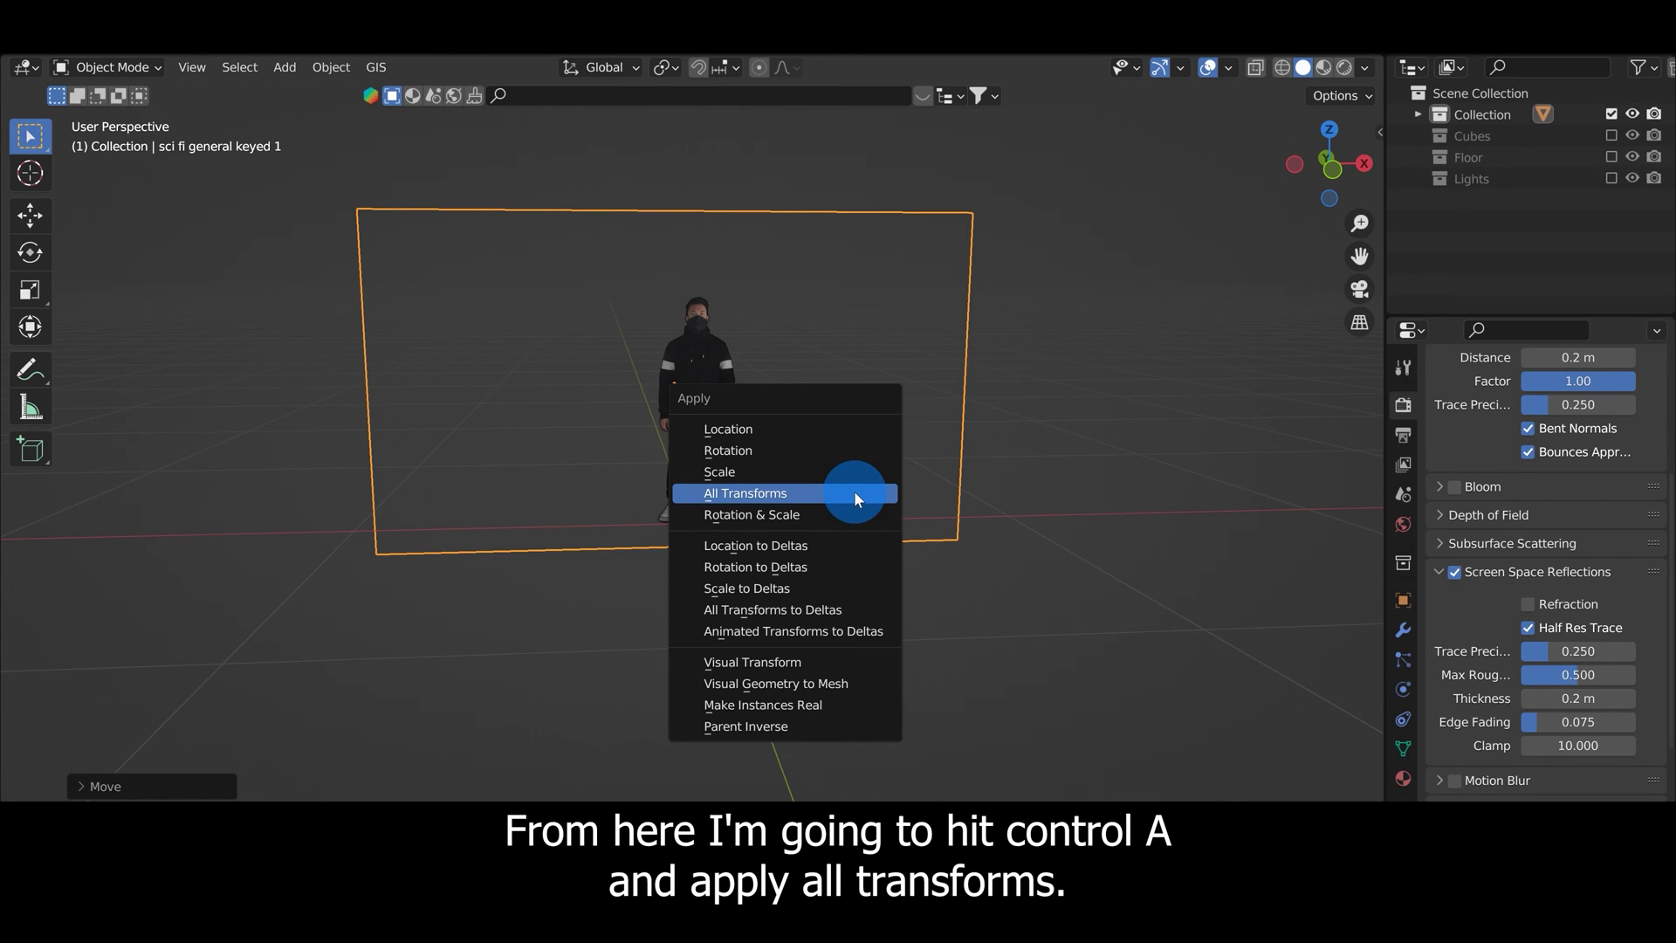
pyautogui.click(853, 491)
pyautogui.scroll(1, 696, 559)
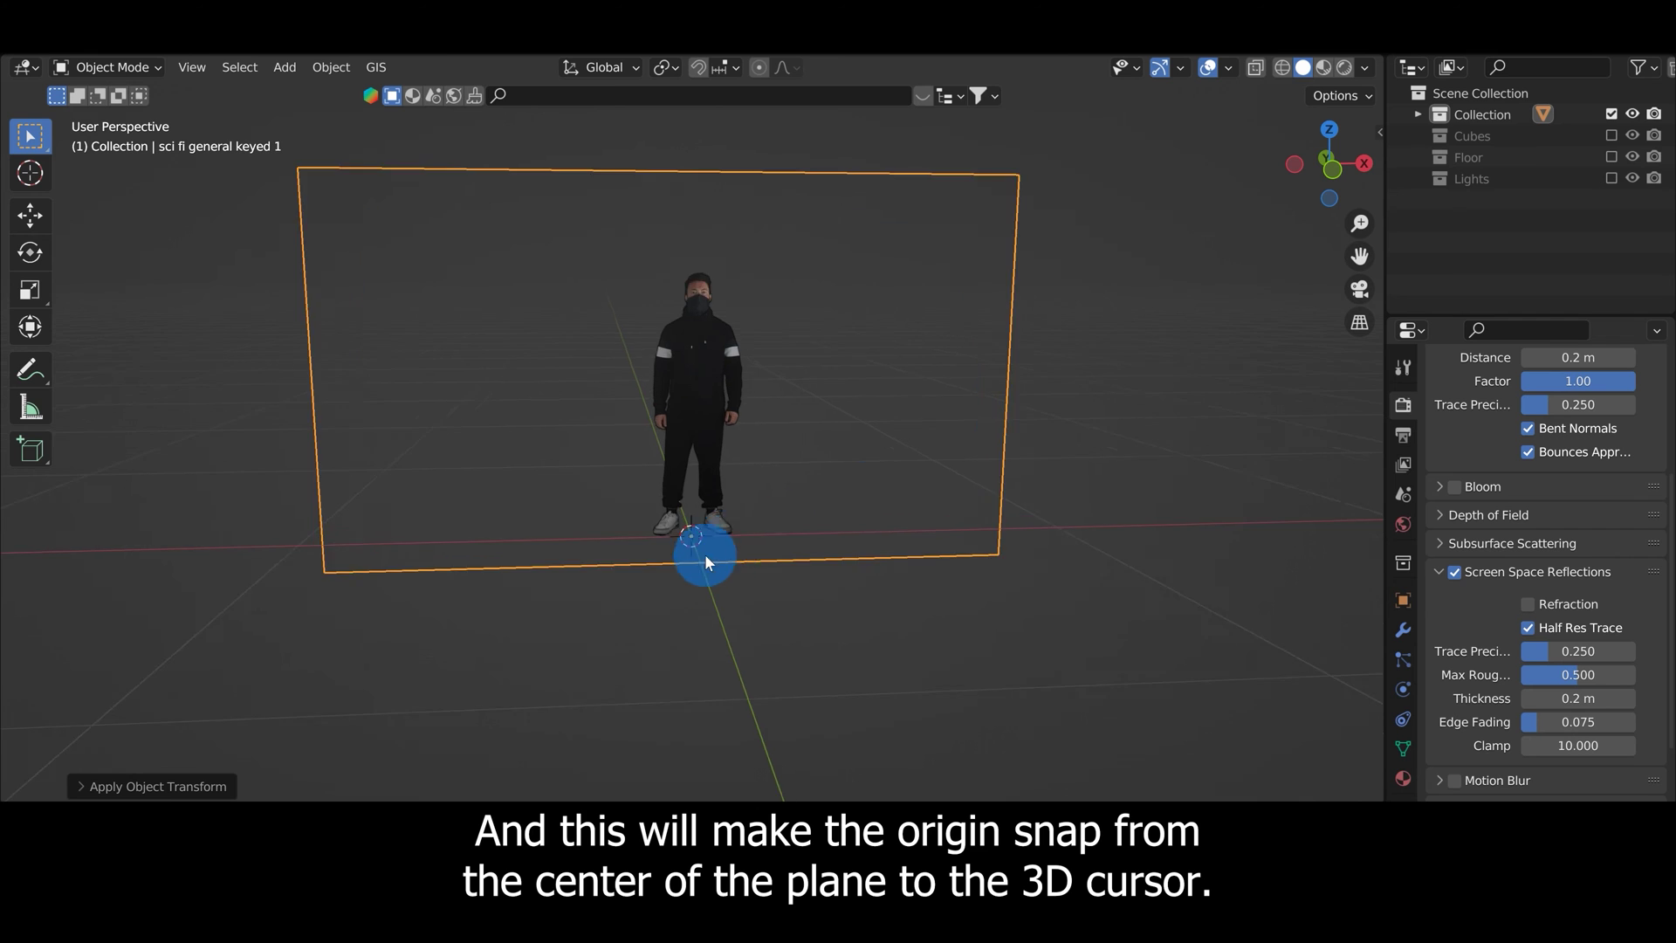
pyautogui.scroll(2, 696, 563)
pyautogui.scroll(-2, 709, 384)
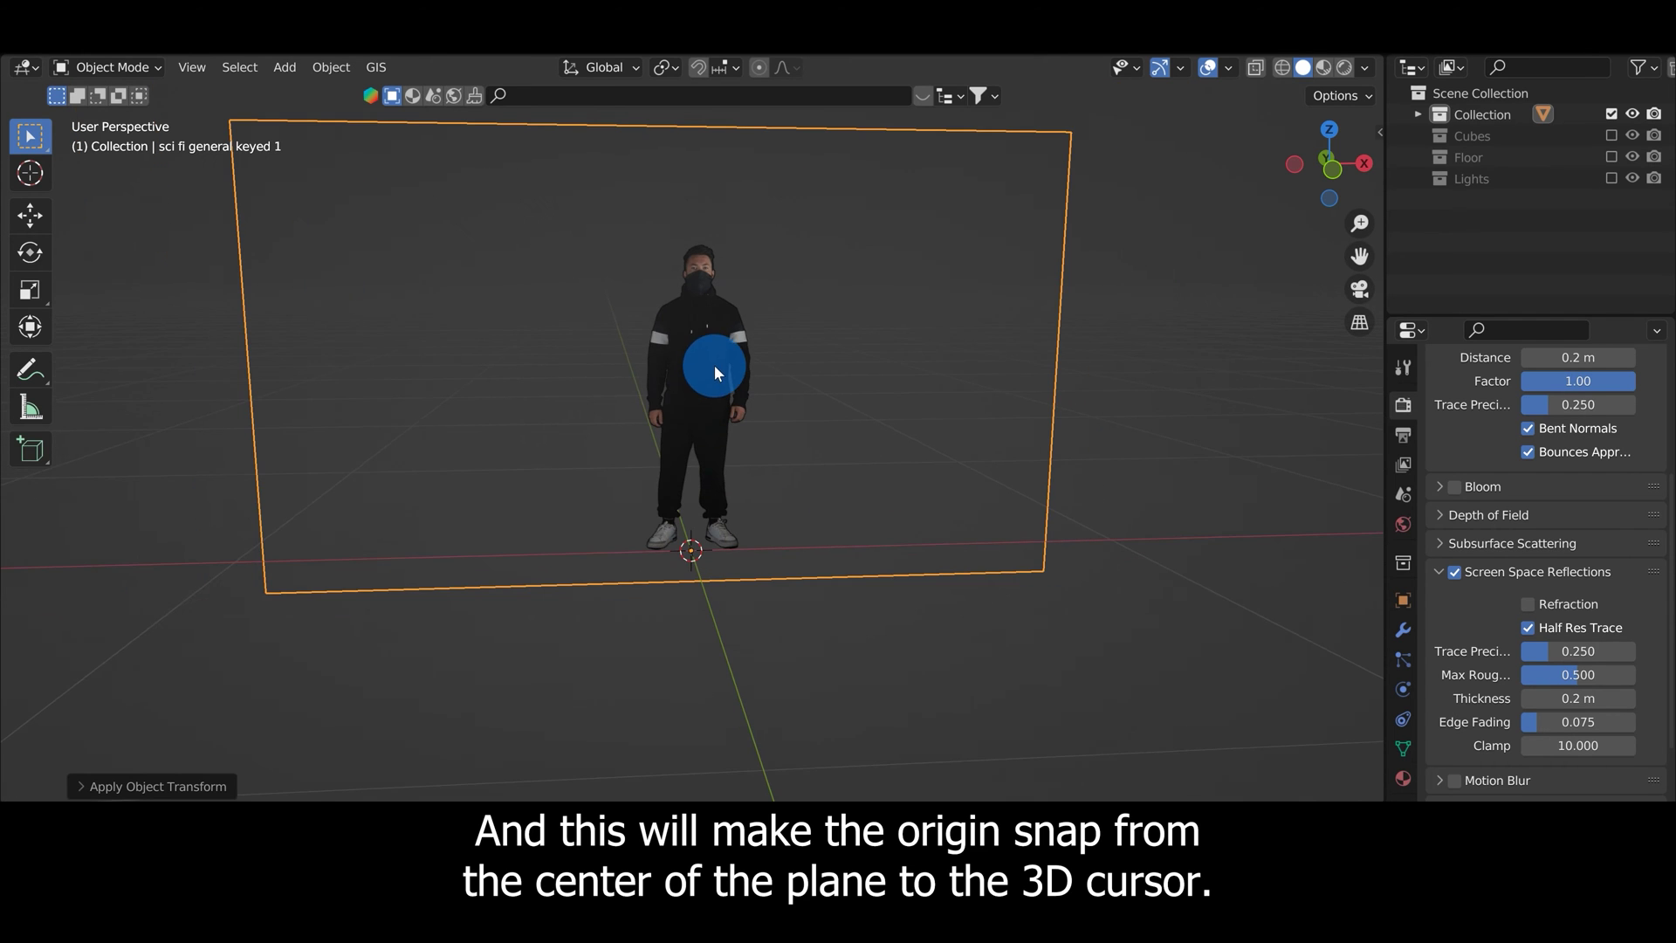
pyautogui.scroll(1, 683, 569)
pyautogui.scroll(-3, 684, 569)
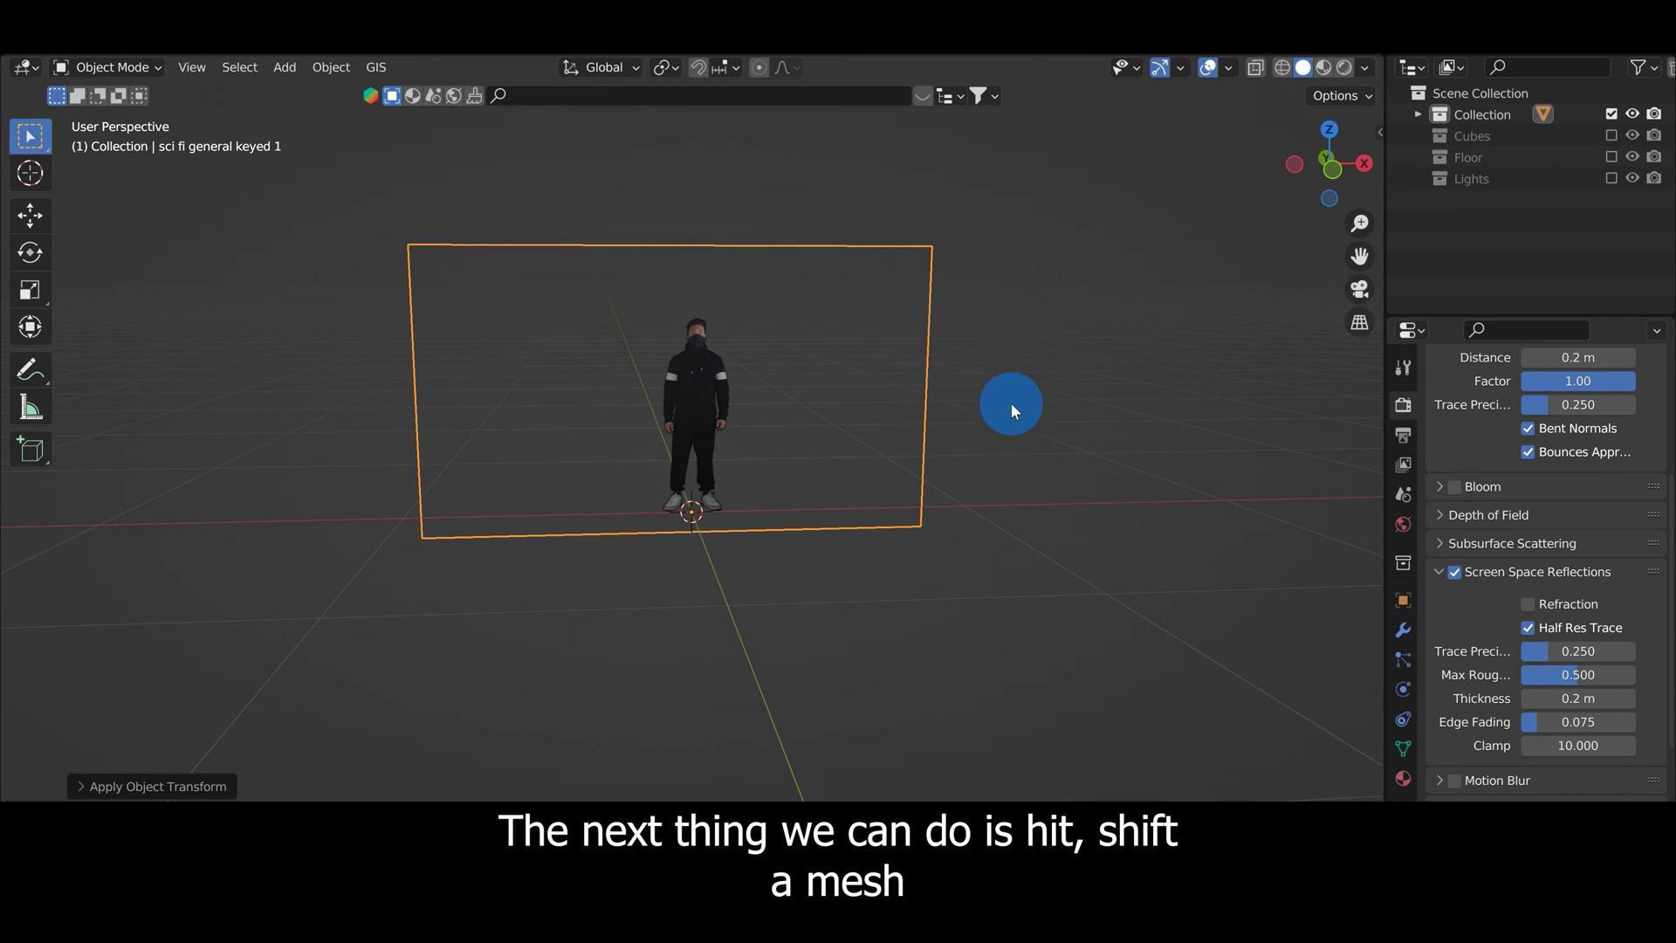
# - Add a default mesh cube to the scene
pyautogui.hotkey('shift', 'a')
pyautogui.moveTo(976, 81)
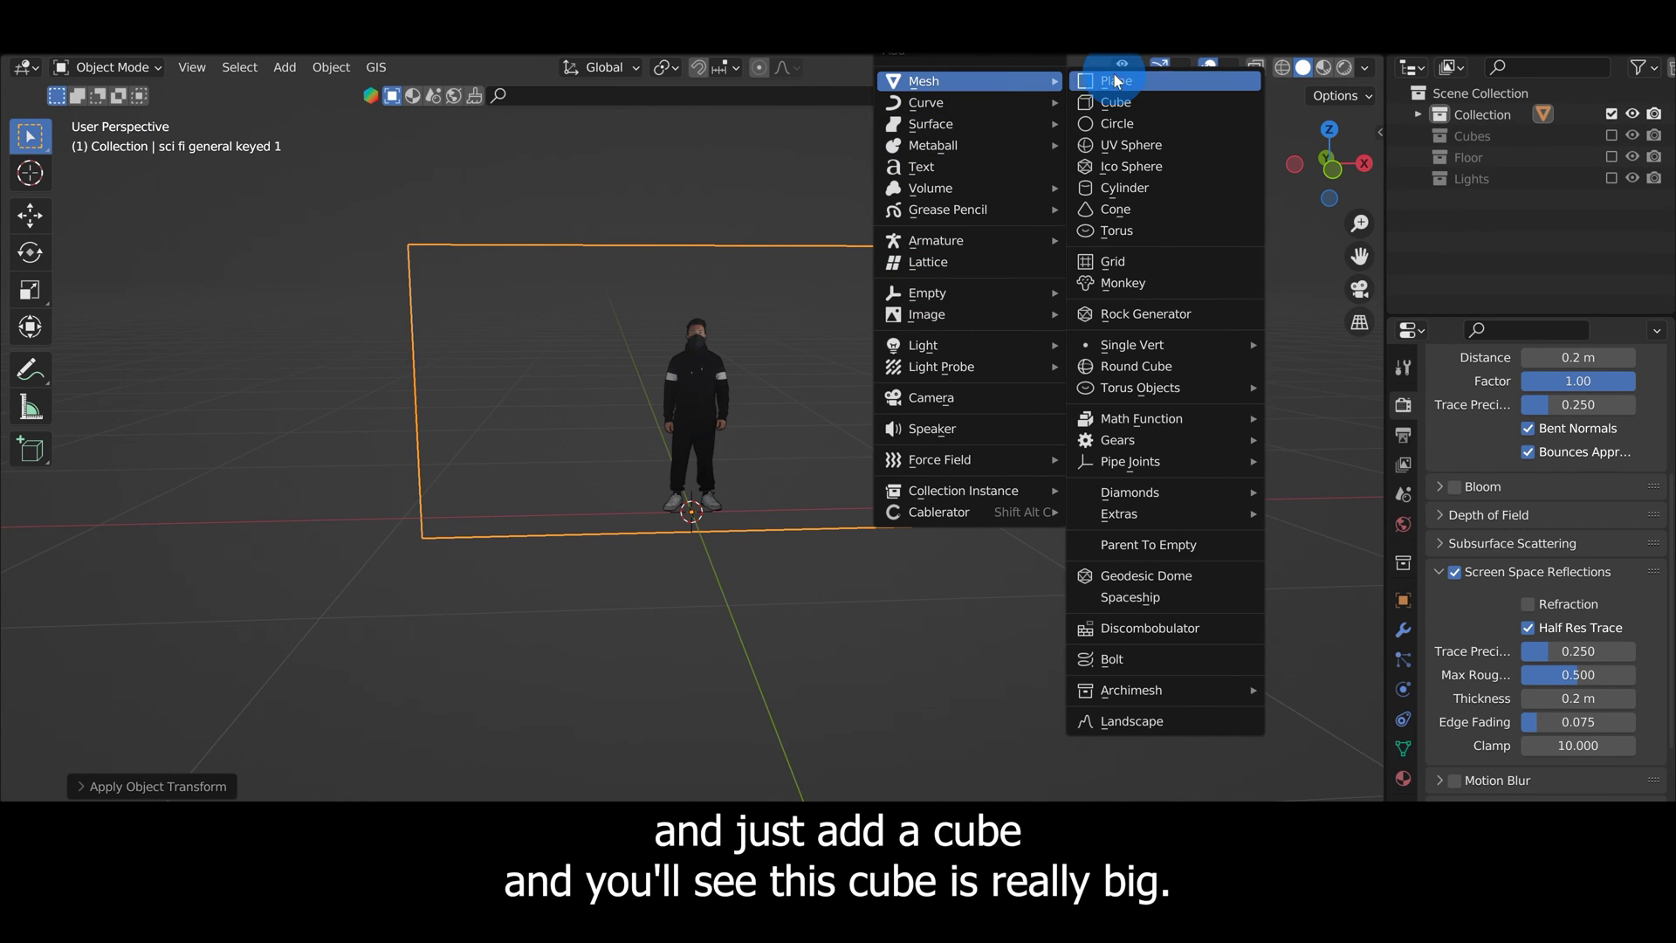
pyautogui.click(1126, 102)
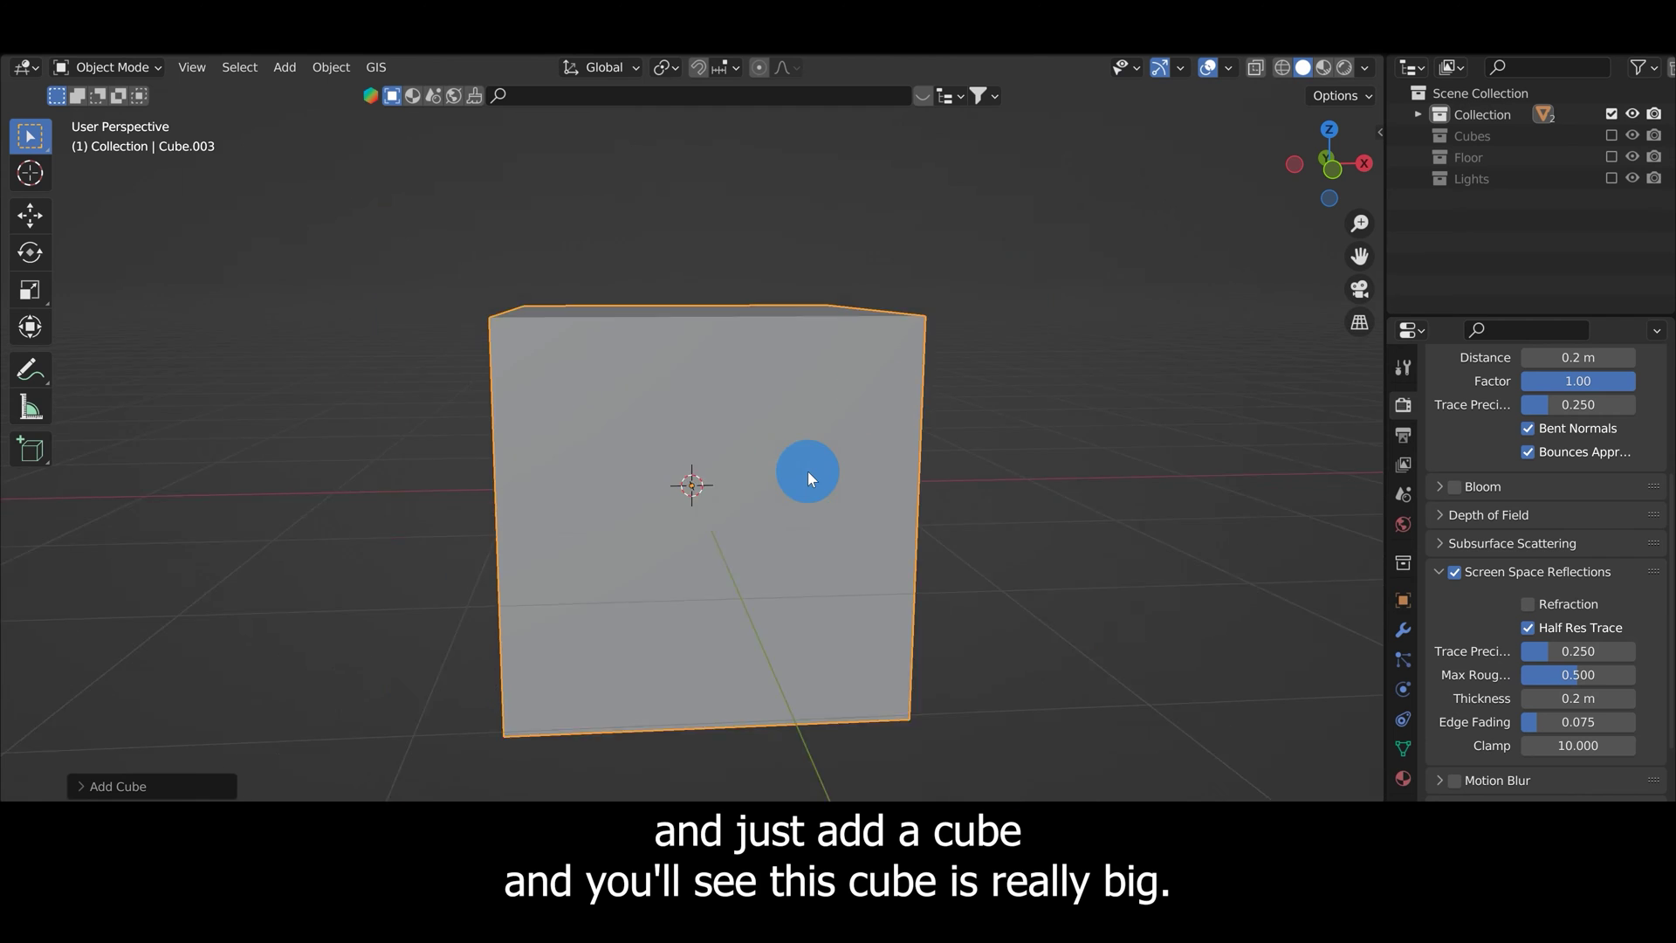
pyautogui.scroll(-2, 808, 472)
pyautogui.moveTo(700, 496); pyautogui.dragTo(814, 499, button='middle')
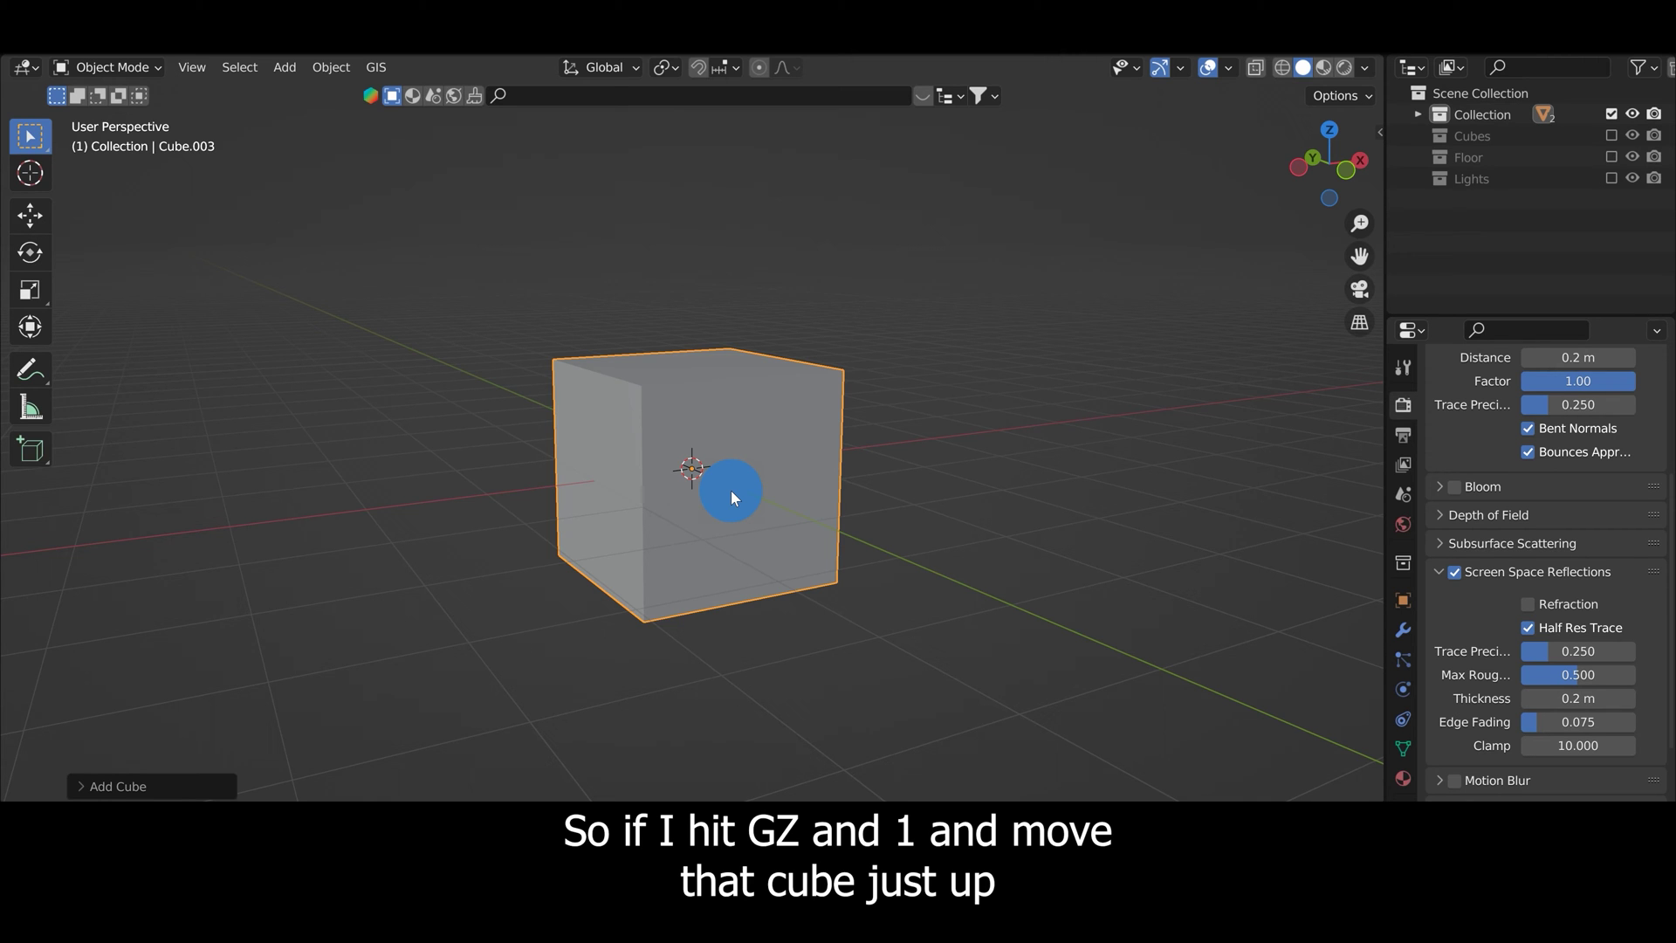
# - Raise the cube 1 m along Z so its base rests on the ground line
pyautogui.press('g')
pyautogui.press('z')
pyautogui.press('1')
pyautogui.press('Return')
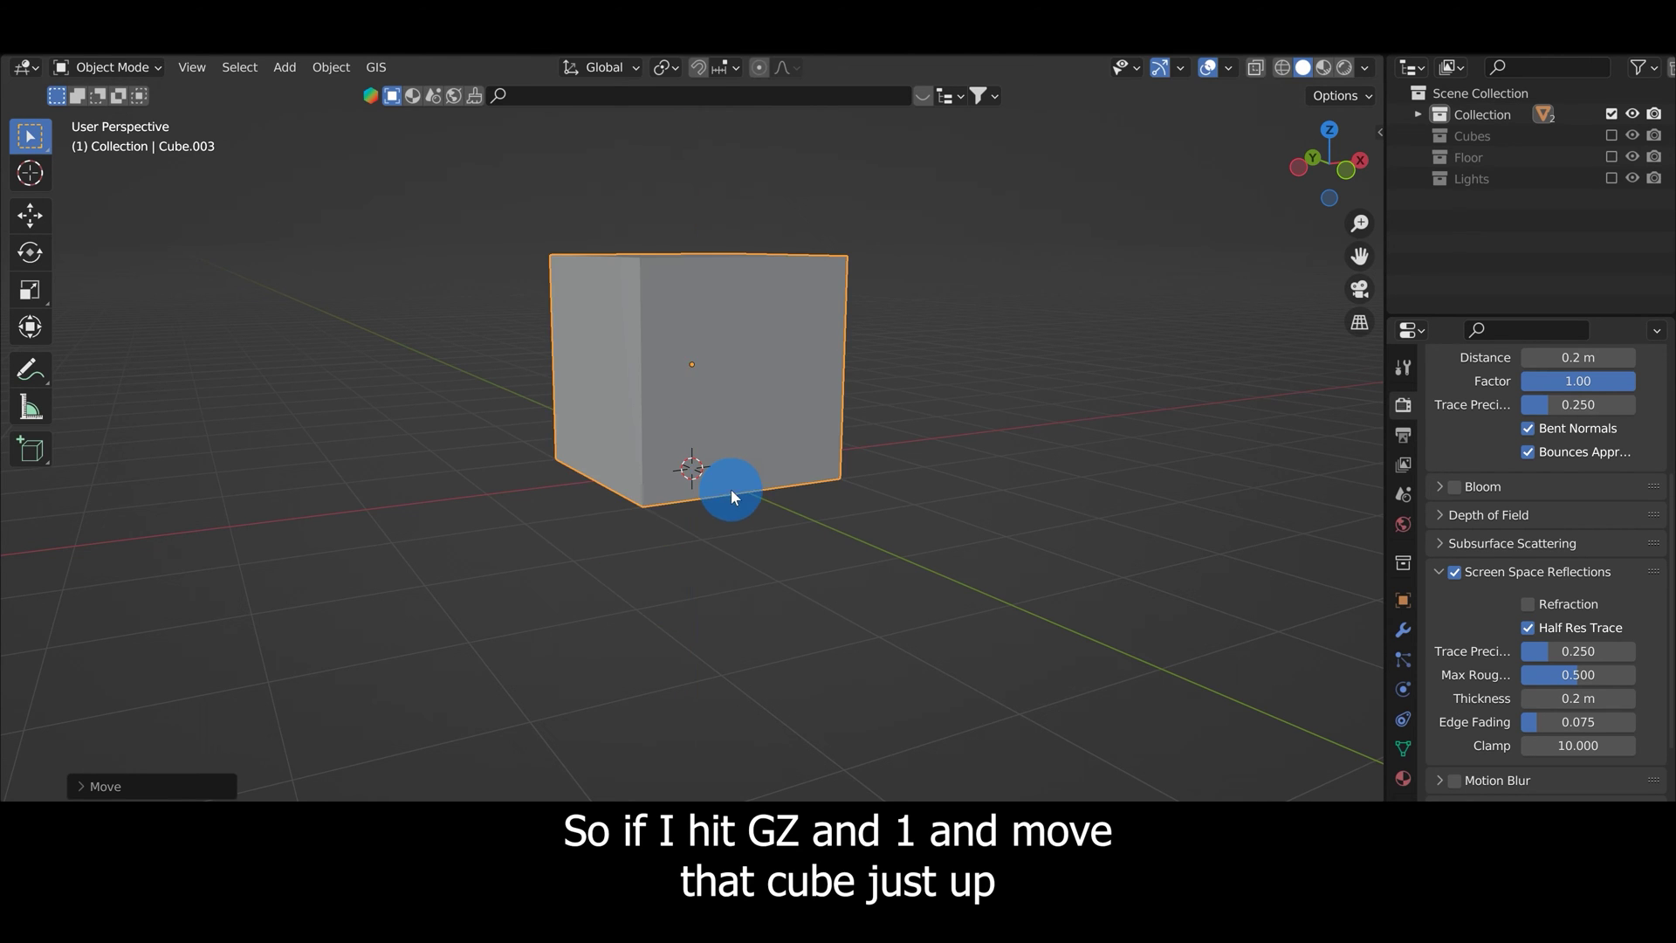
pyautogui.scroll(2, 768, 479)
pyautogui.scroll(-2, 768, 479)
pyautogui.moveTo(748, 505); pyautogui.dragTo(810, 473, button='middle')
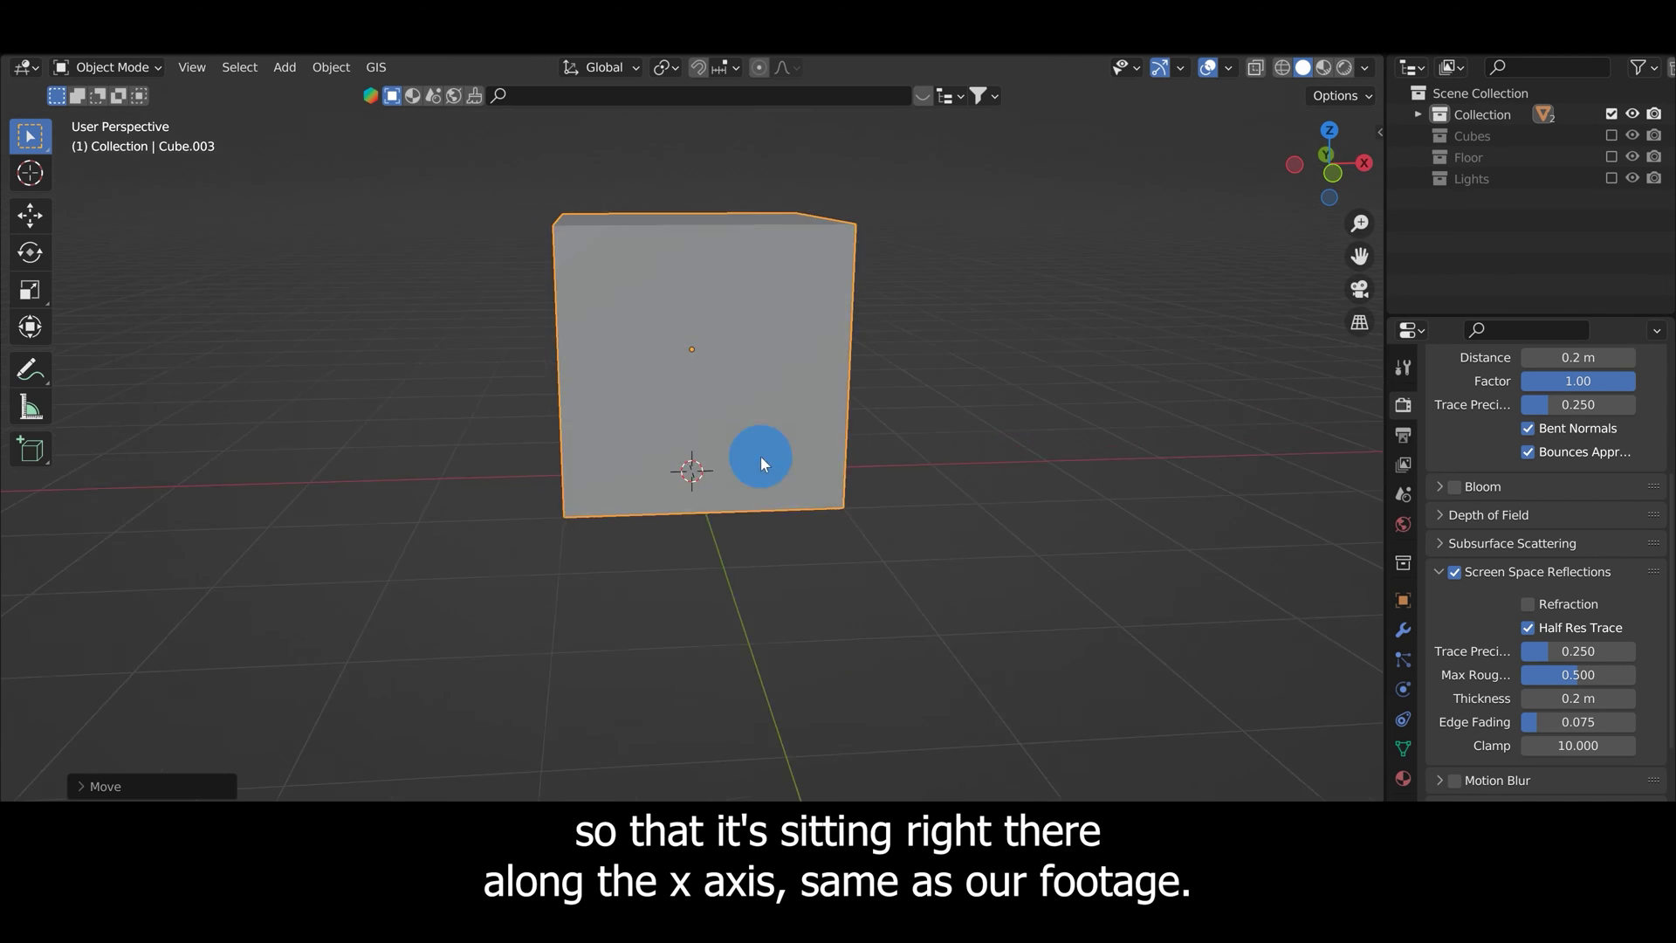
pyautogui.keyDown('alt'); pyautogui.moveTo(761, 456); pyautogui.dragTo(846, 465, button='middle'); pyautogui.keyUp('alt')
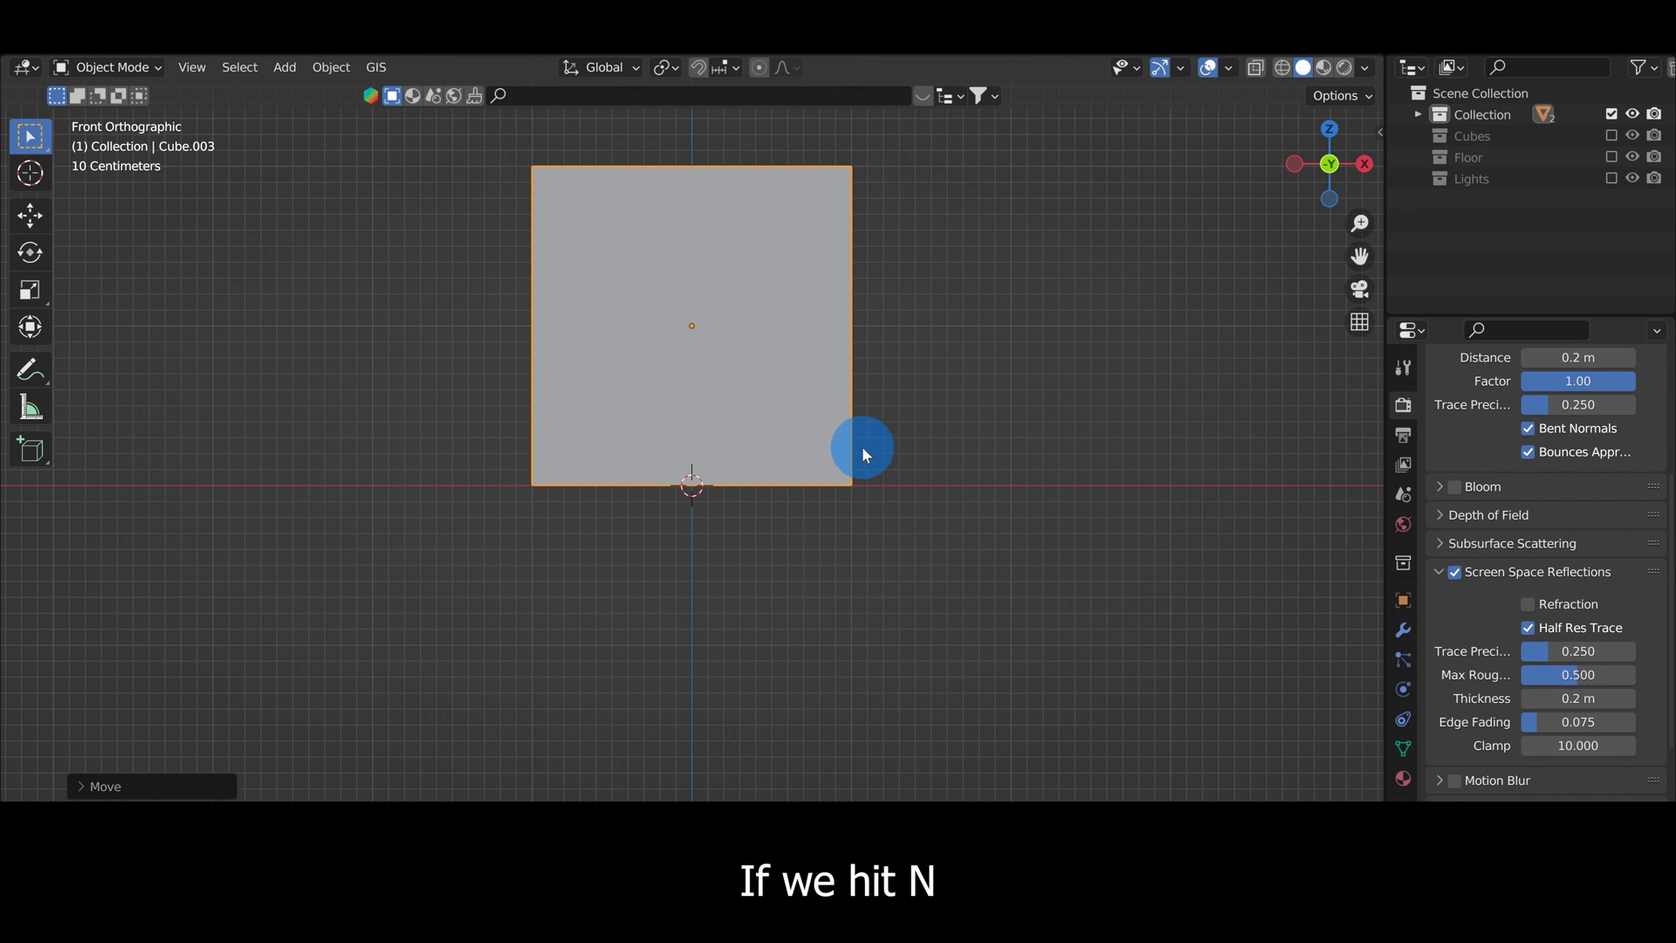
# - Scale the footage plane to about 3.012 so the figure matches the 2 m cube
pyautogui.press('n')
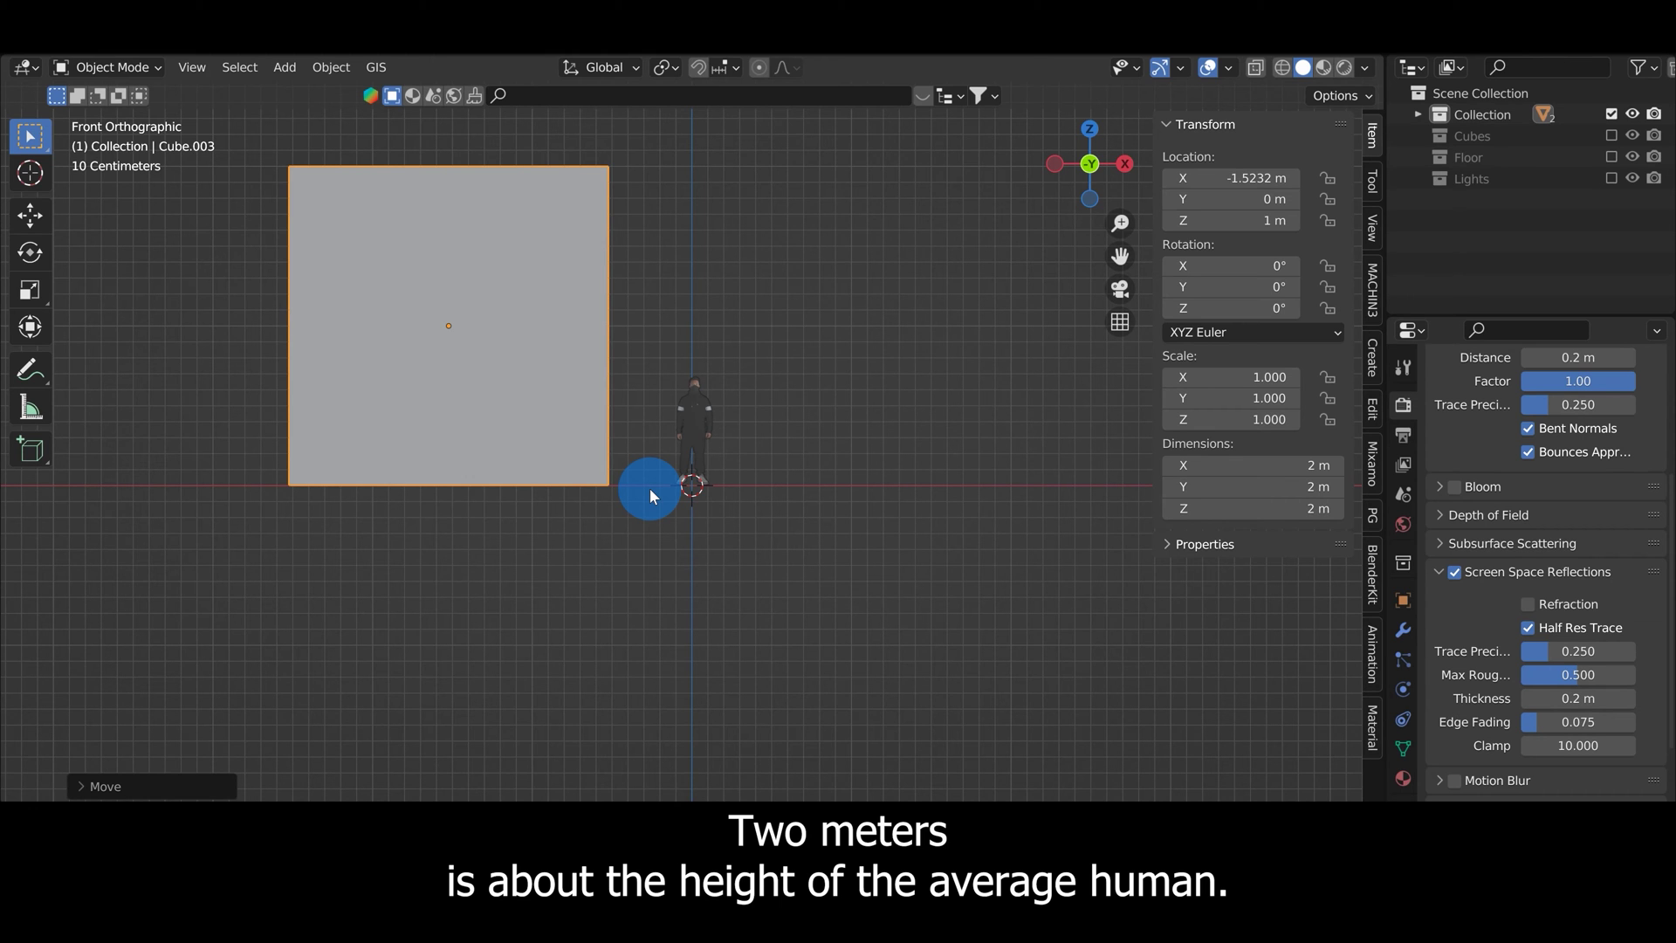
pyautogui.scroll(1, 751, 428)
pyautogui.scroll(-1, 712, 433)
pyautogui.click(703, 435)
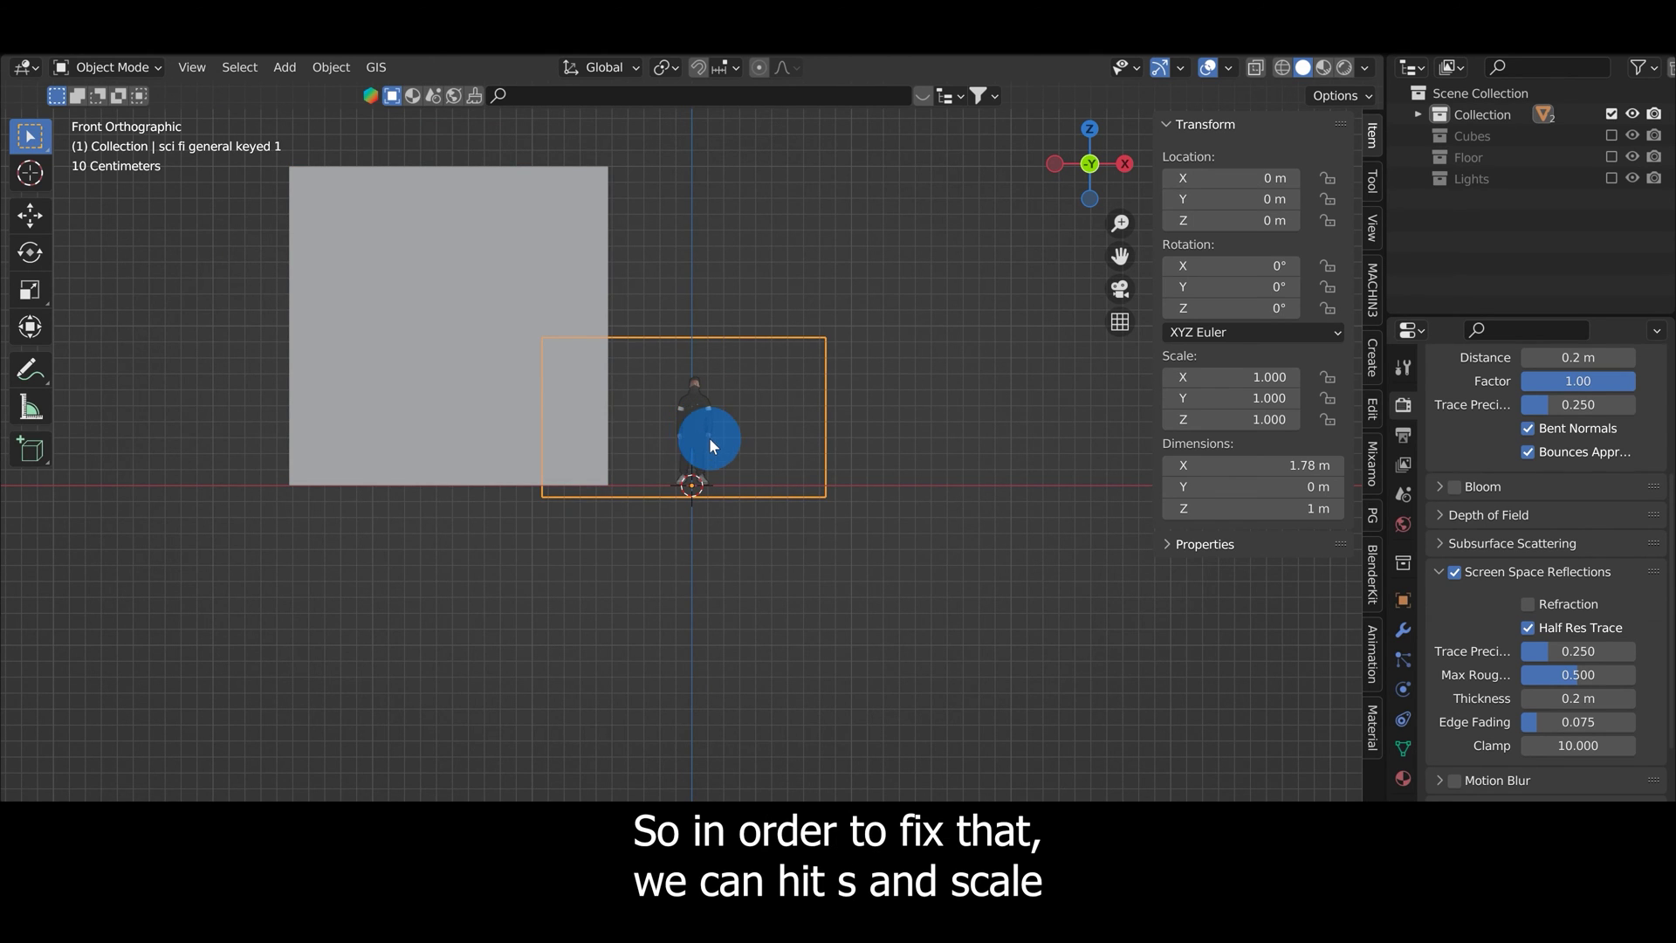
pyautogui.press('s')
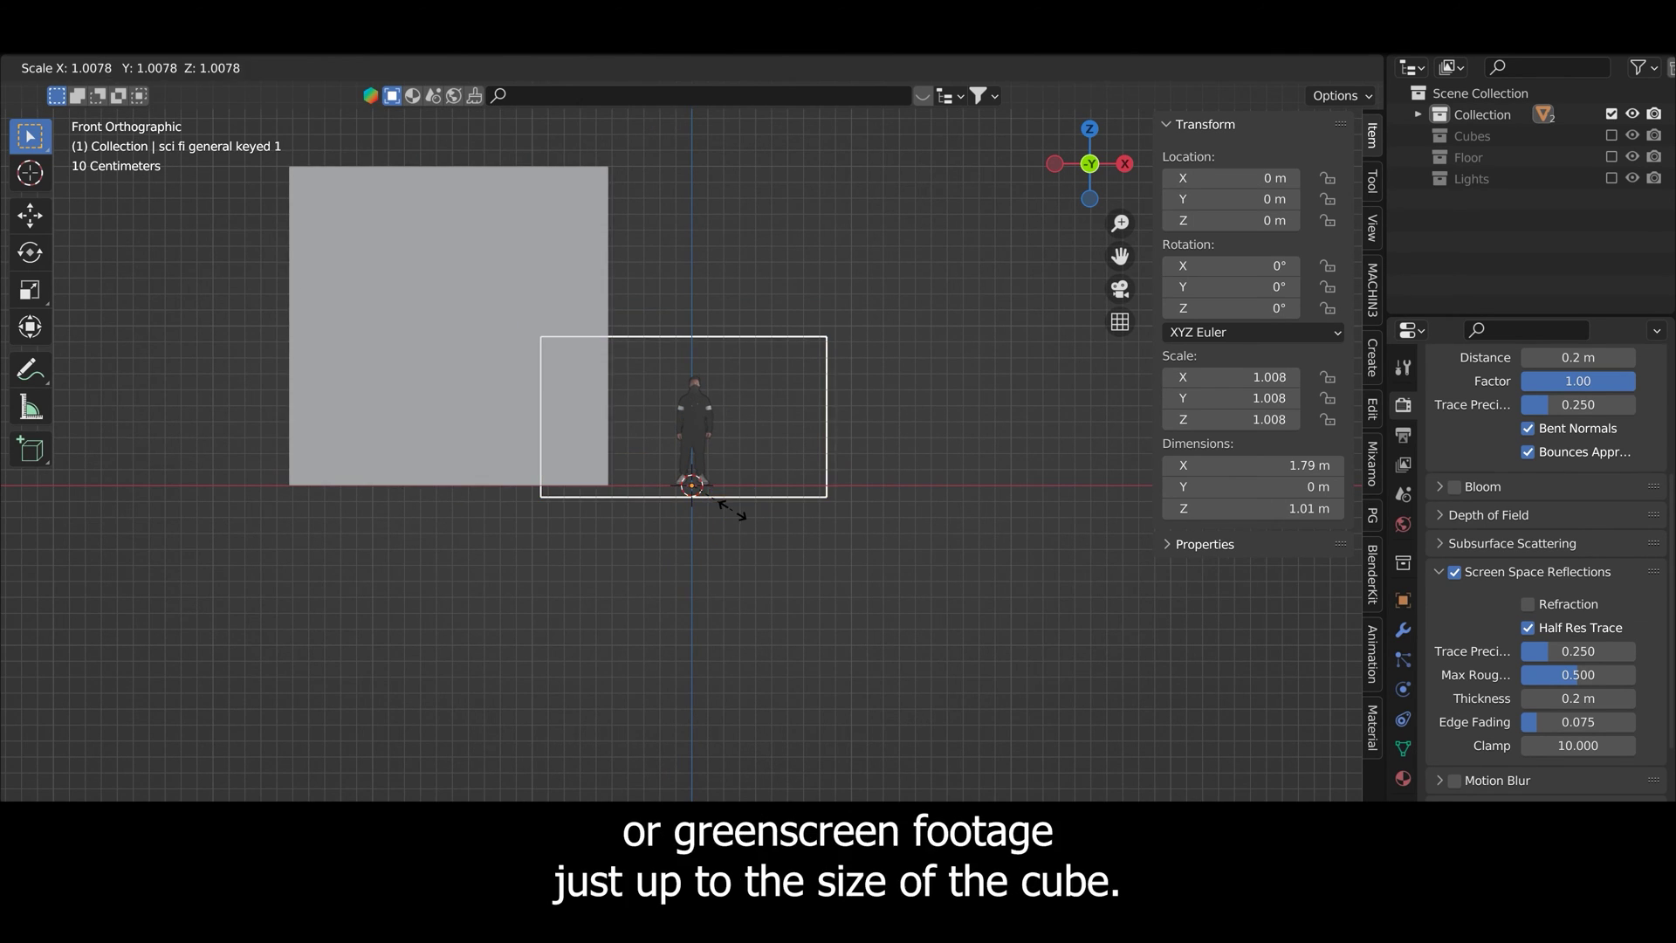
pyautogui.click(820, 417)
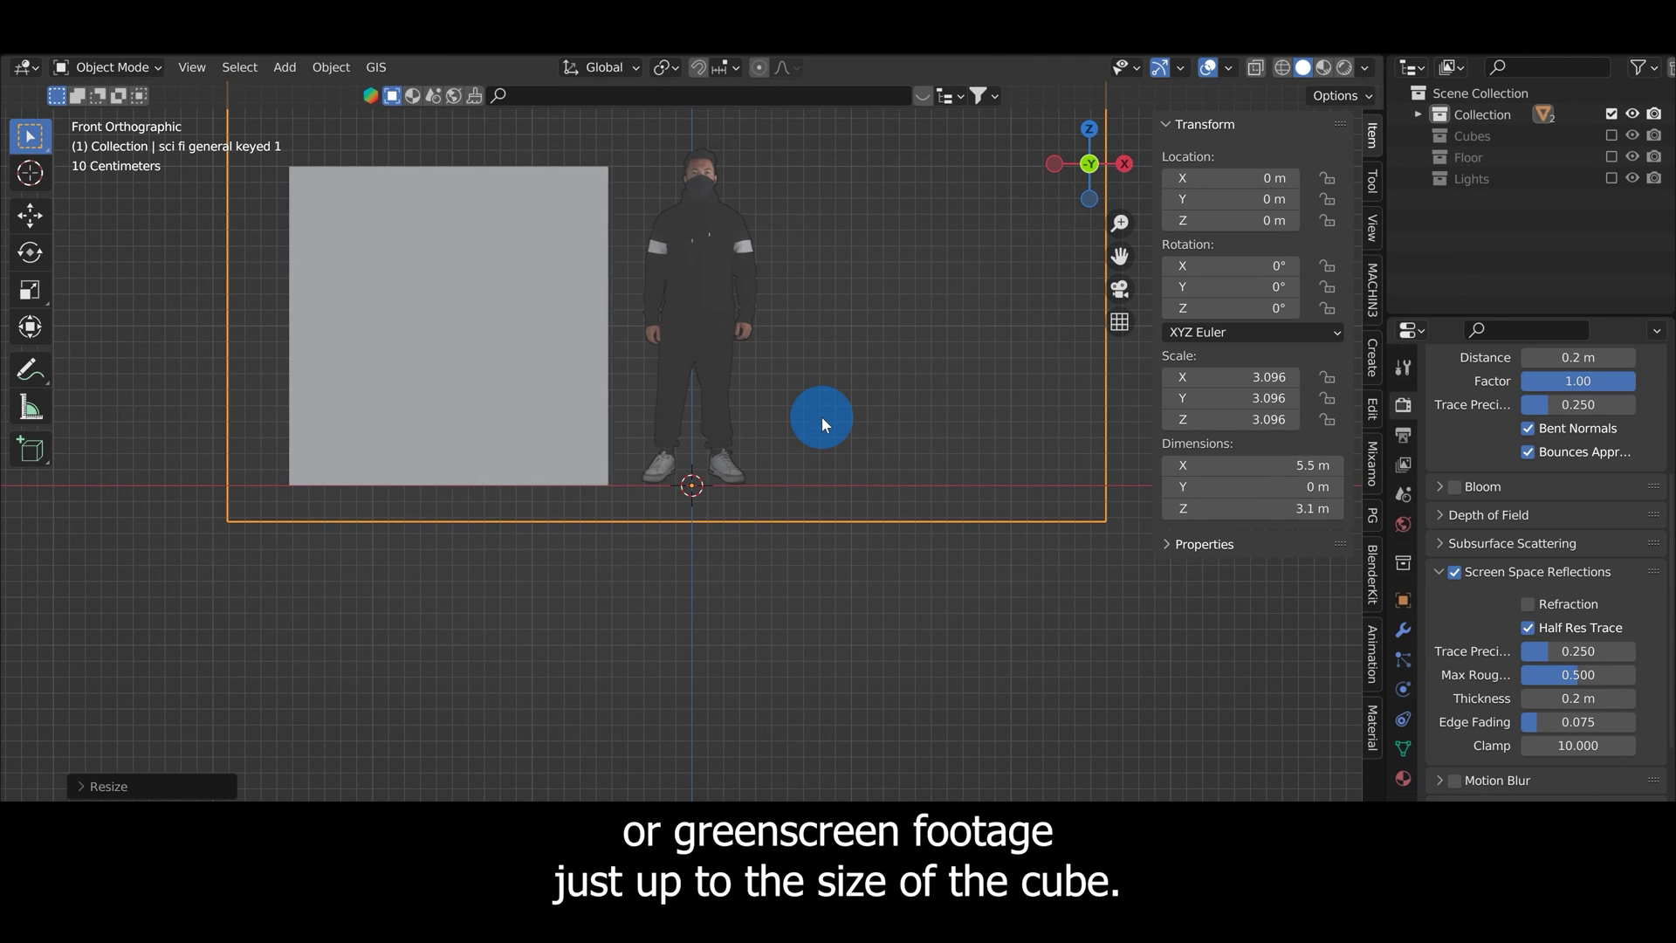
pyautogui.scroll(-1, 568, 321)
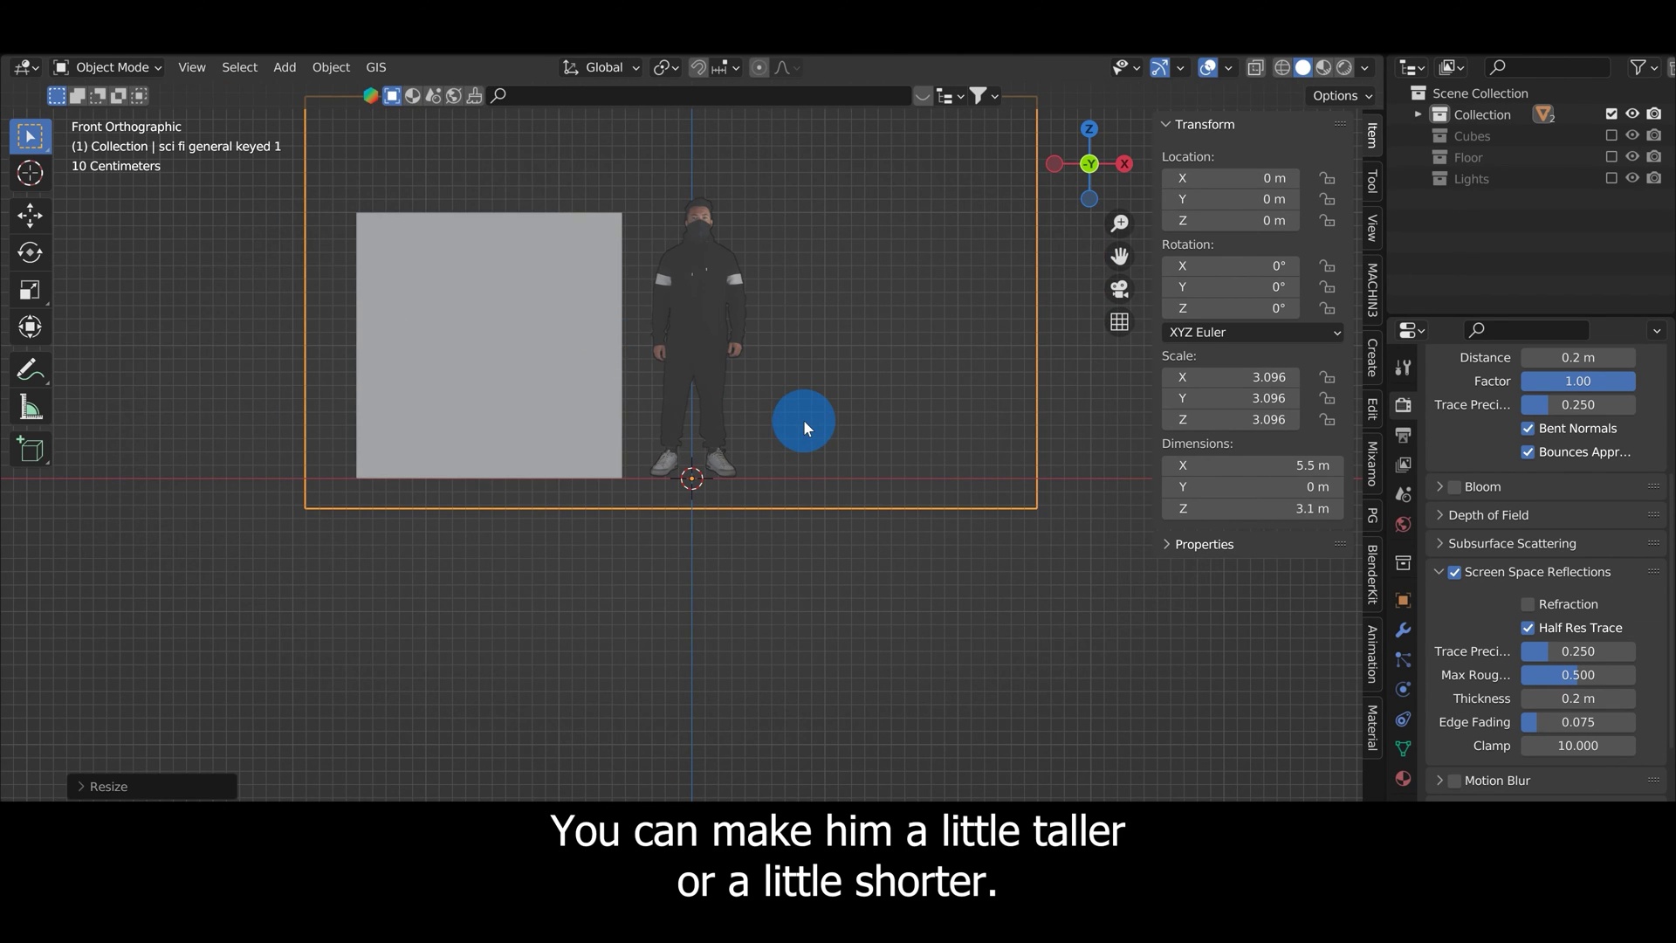
pyautogui.press('s')
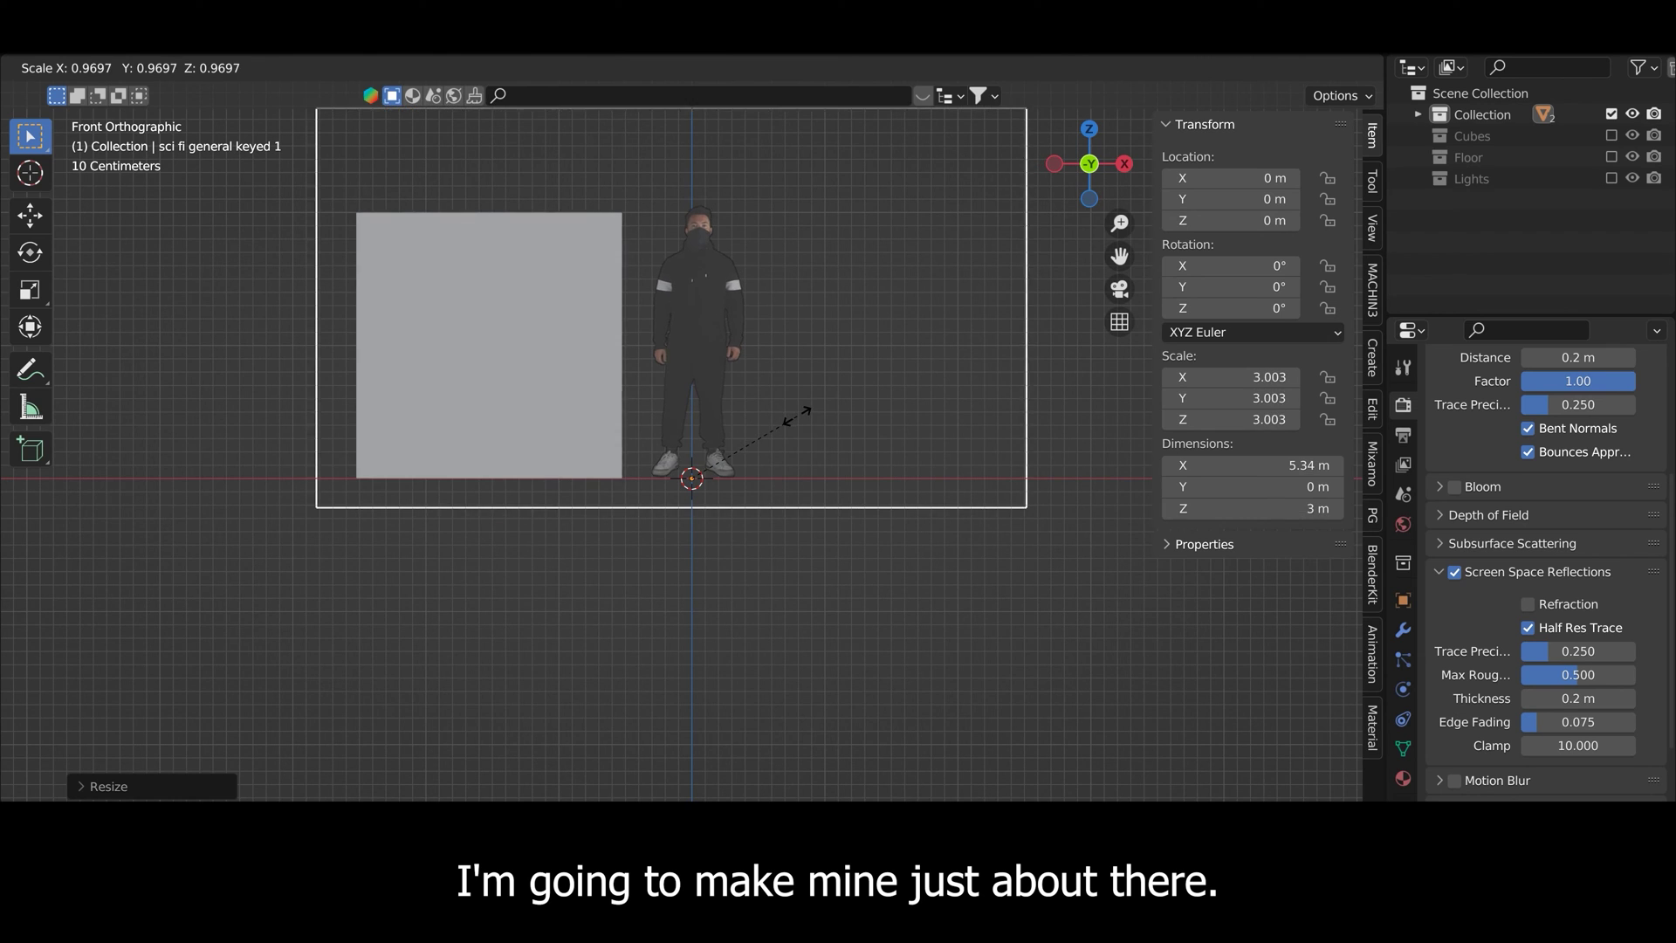
pyautogui.click(798, 416)
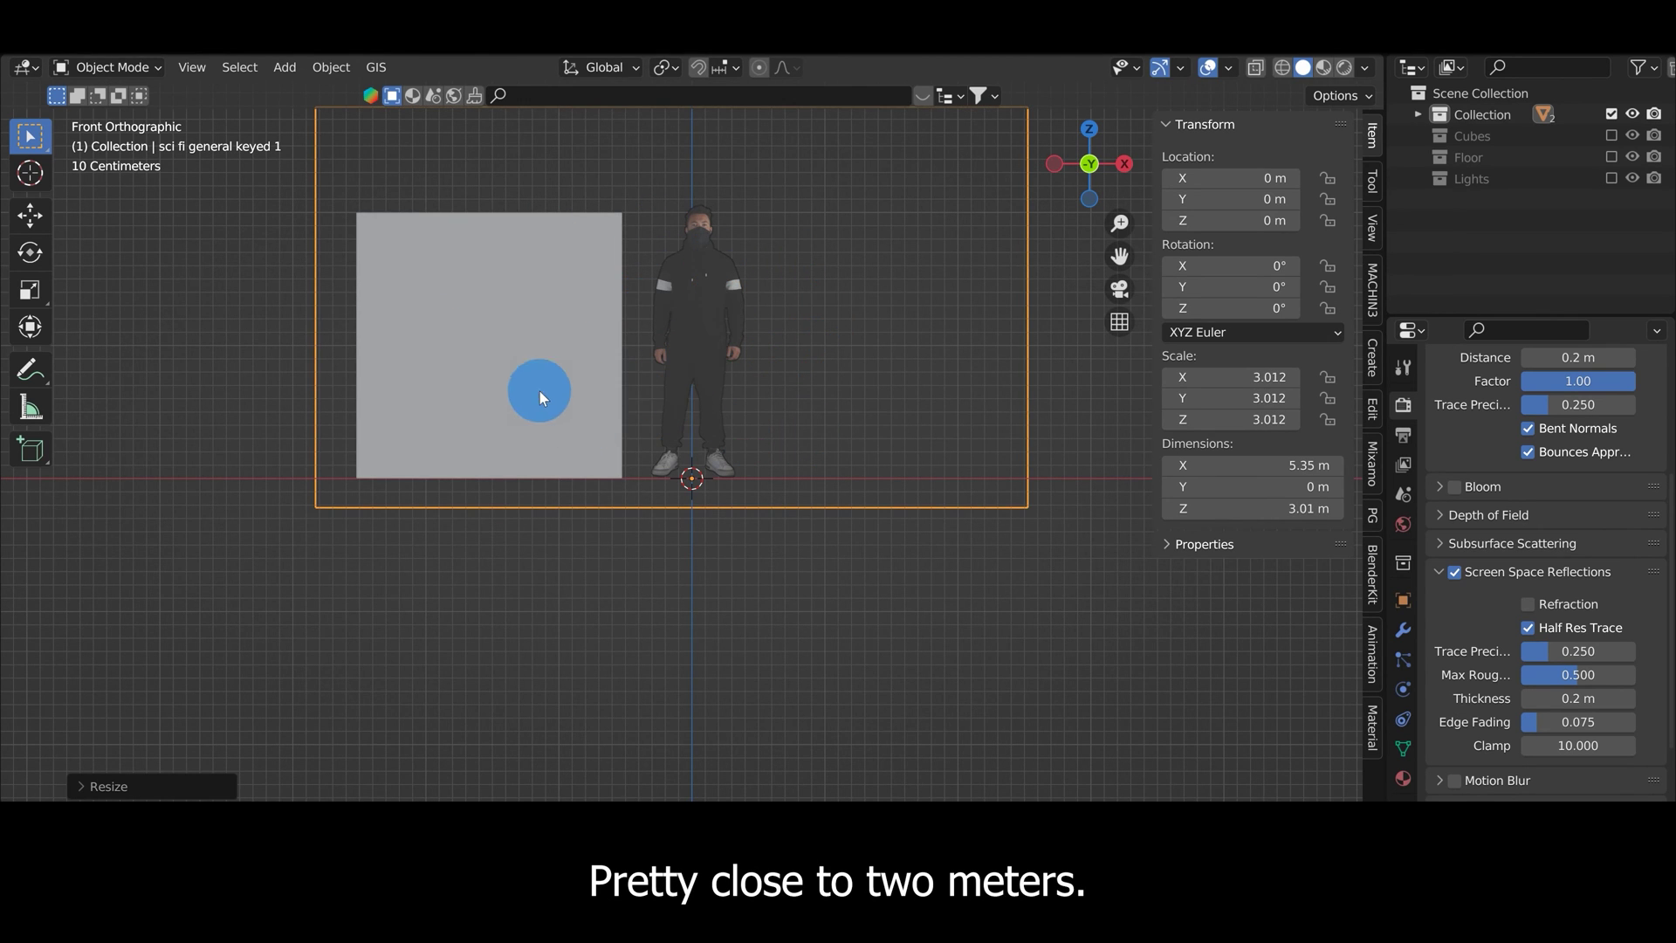
pyautogui.moveTo(621, 390); pyautogui.dragTo(551, 353, button='middle')
pyautogui.click(551, 353)
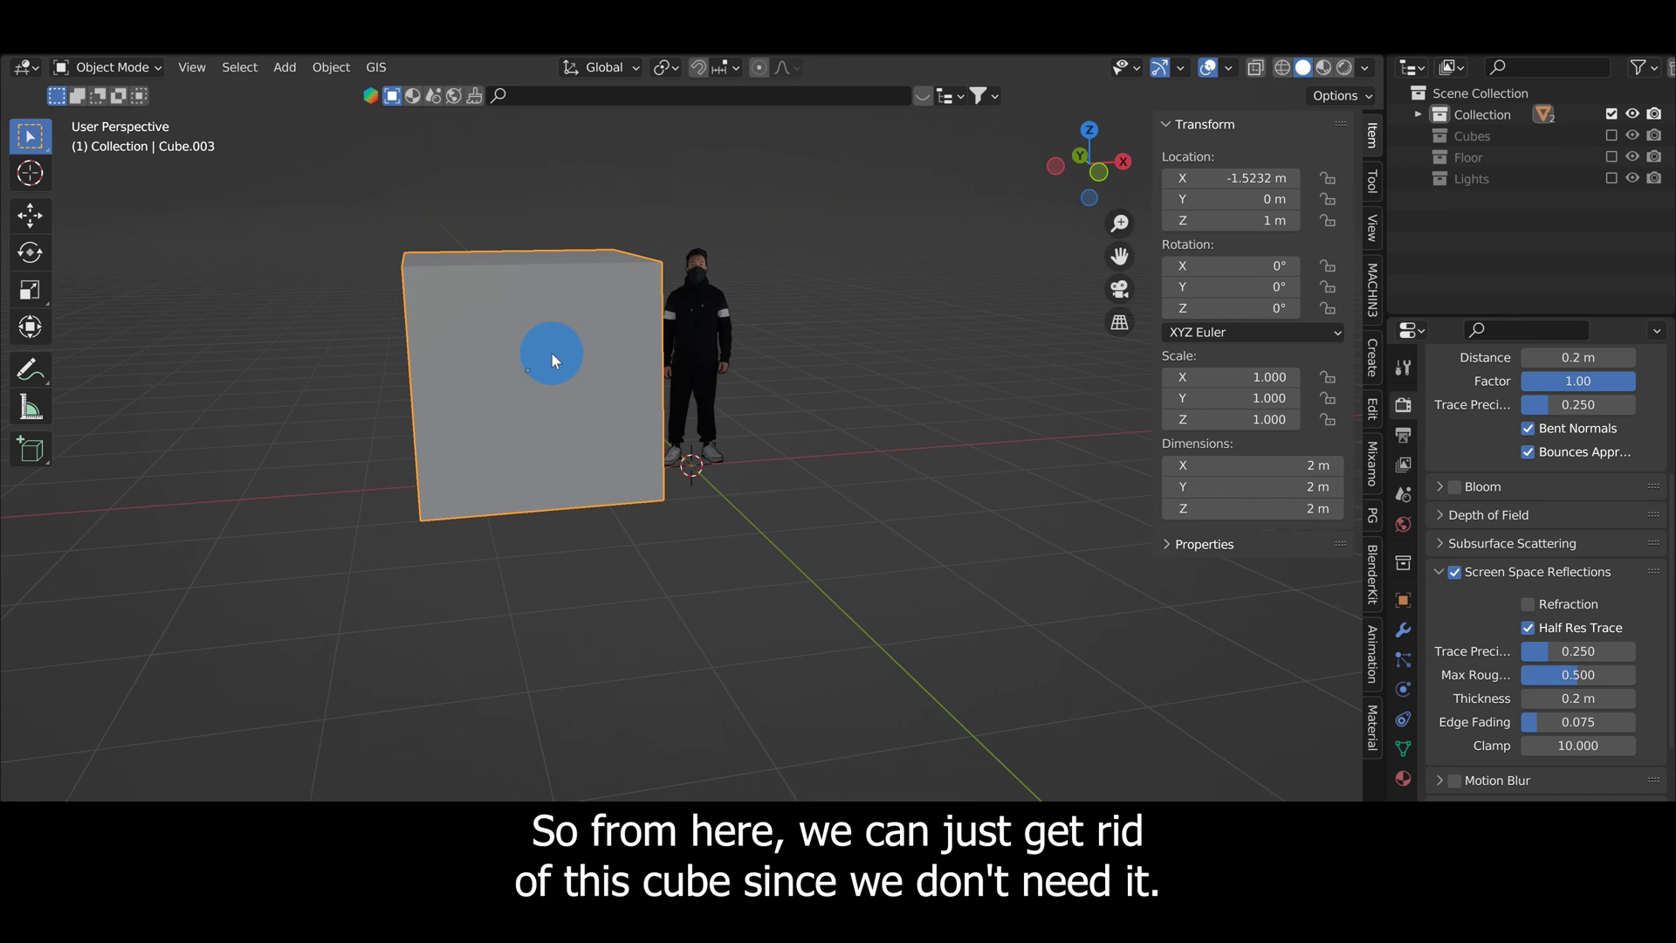
pyautogui.press('x')
pyautogui.click(733, 505)
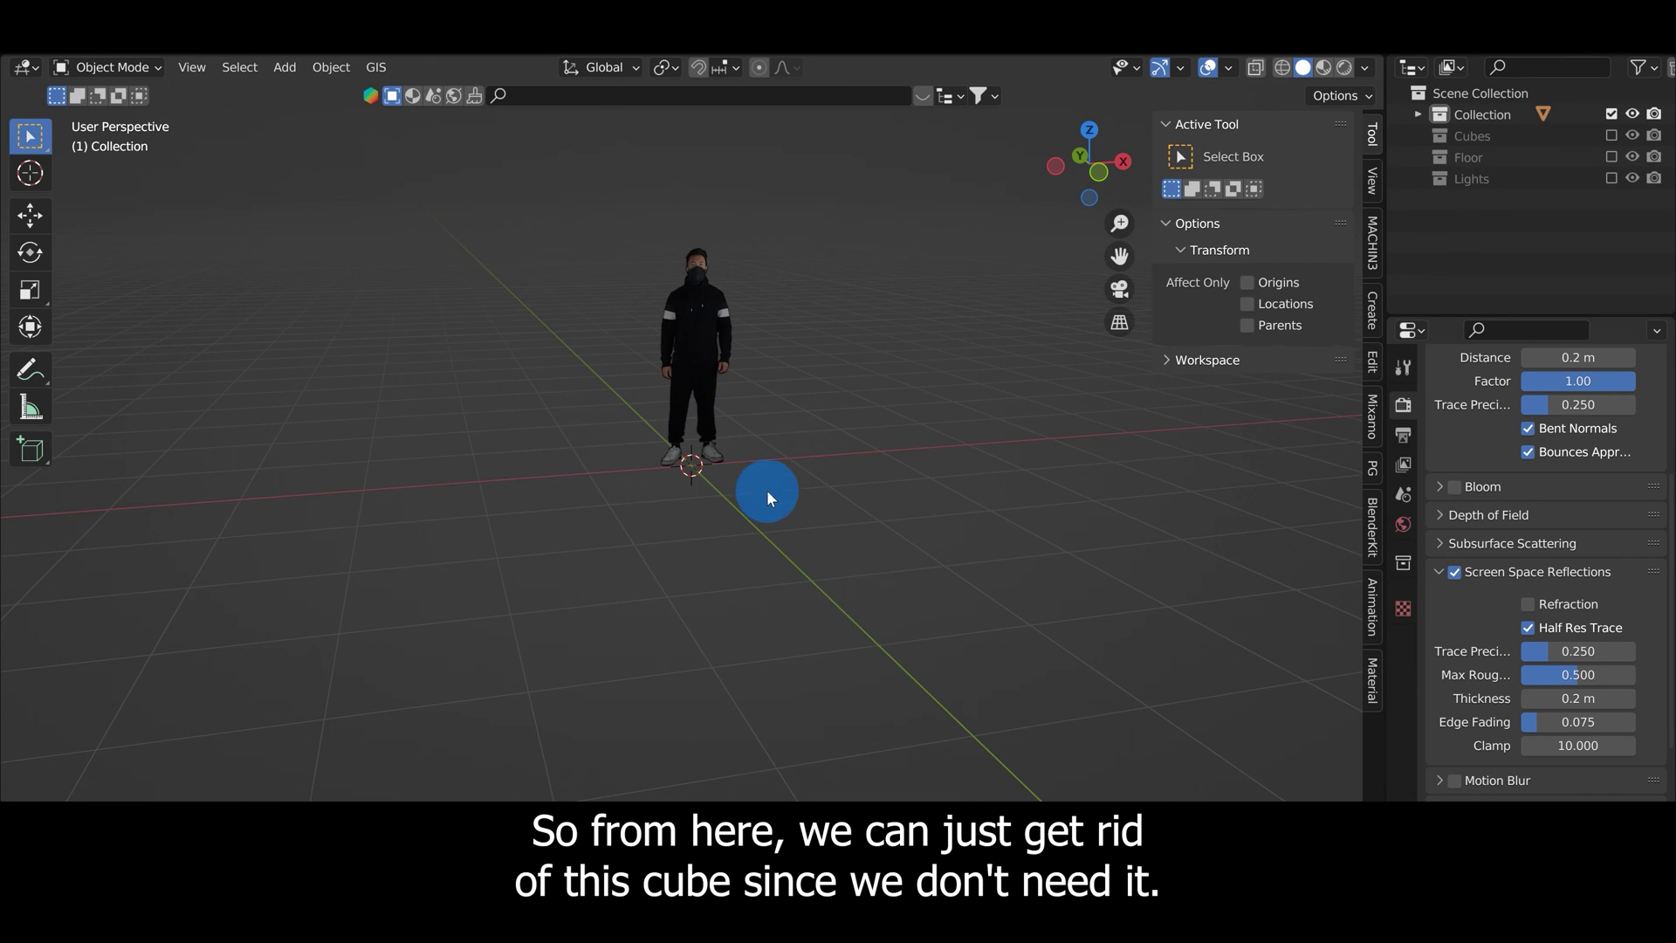
pyautogui.click(708, 335)
pyautogui.hotkey('ctrl', 'a')
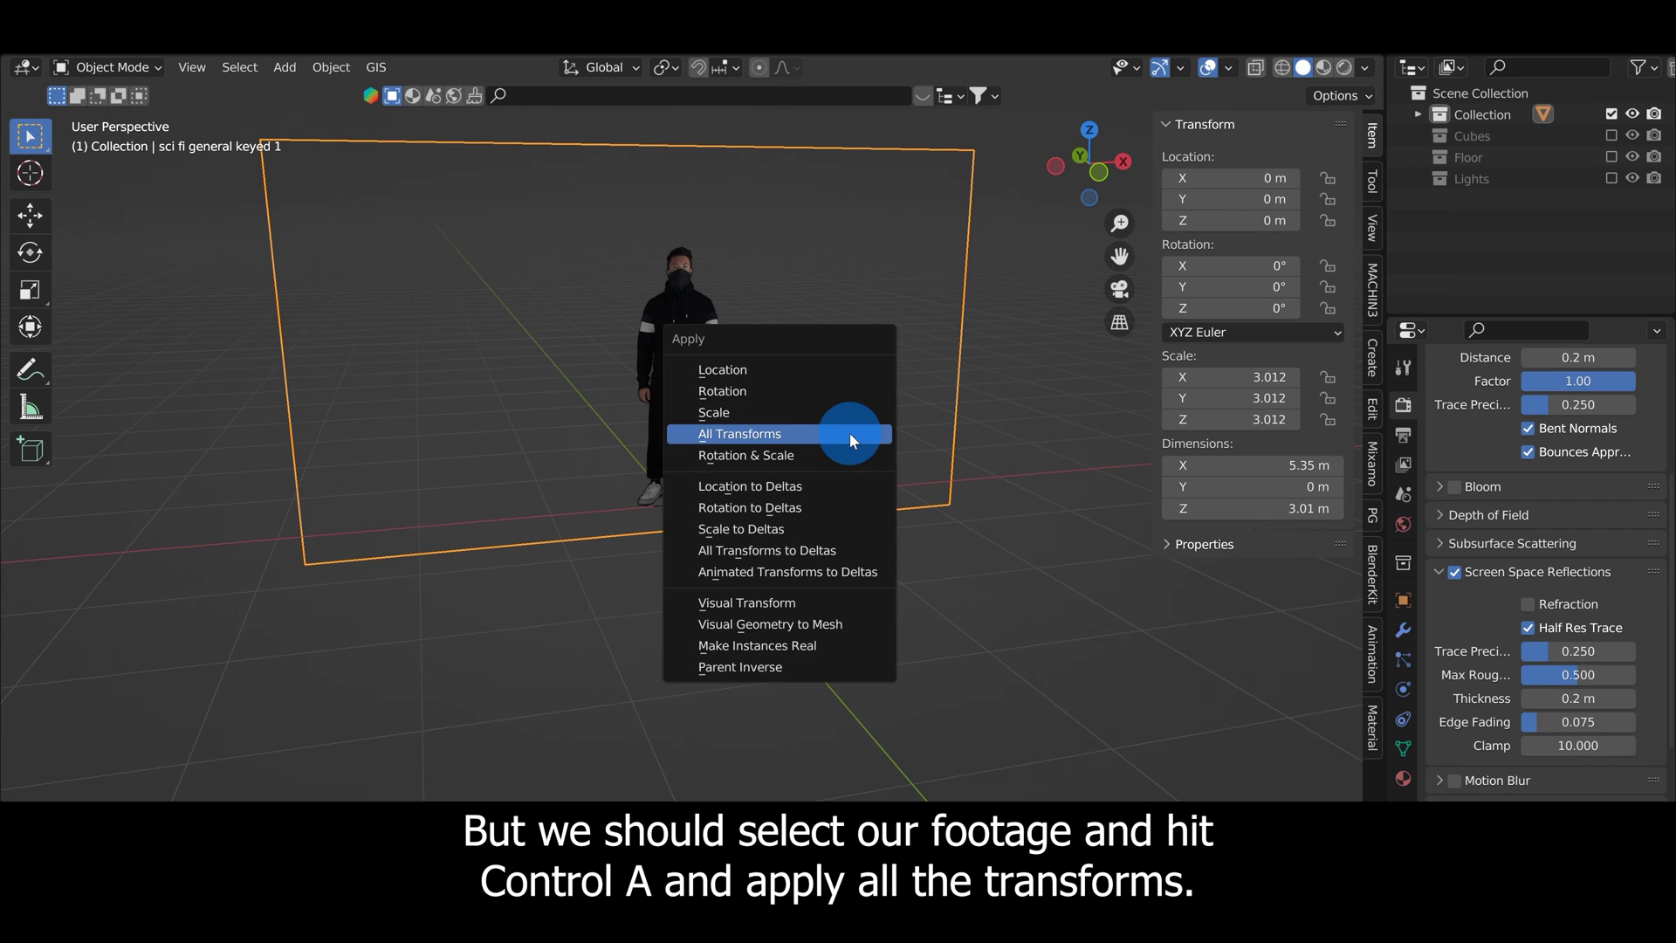
pyautogui.click(850, 432)
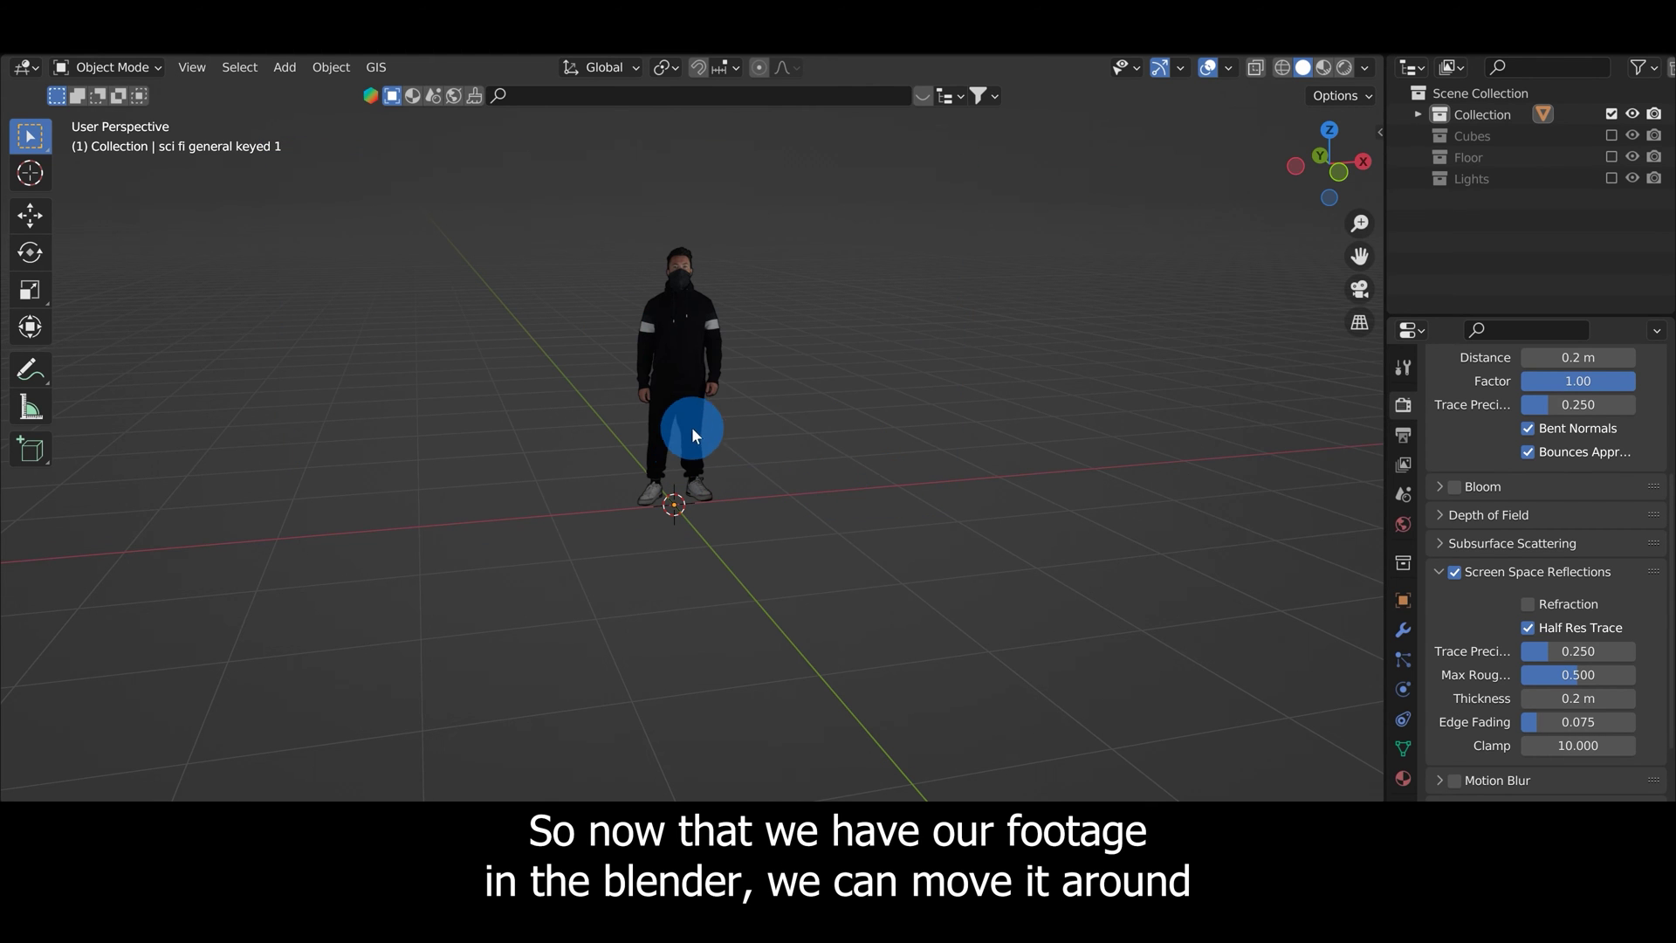
pyautogui.click(720, 364)
pyautogui.moveTo(987, 415); pyautogui.dragTo(829, 516, button='middle')
pyautogui.press('g')
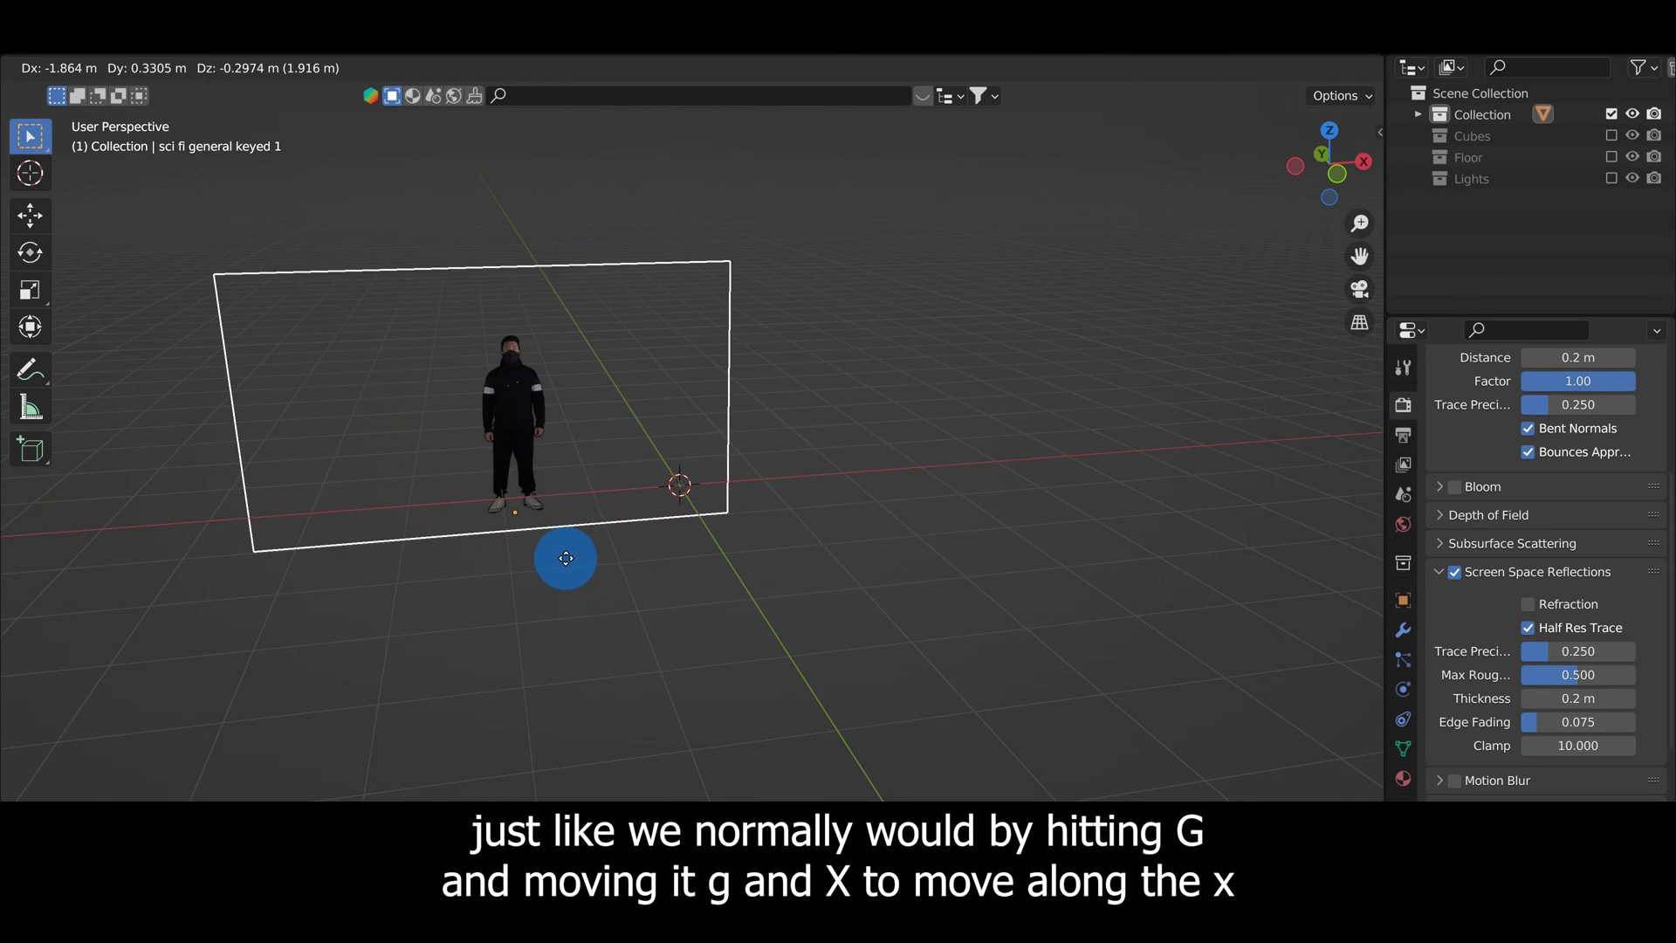
pyautogui.rightClick(833, 492)
pyautogui.press('g')
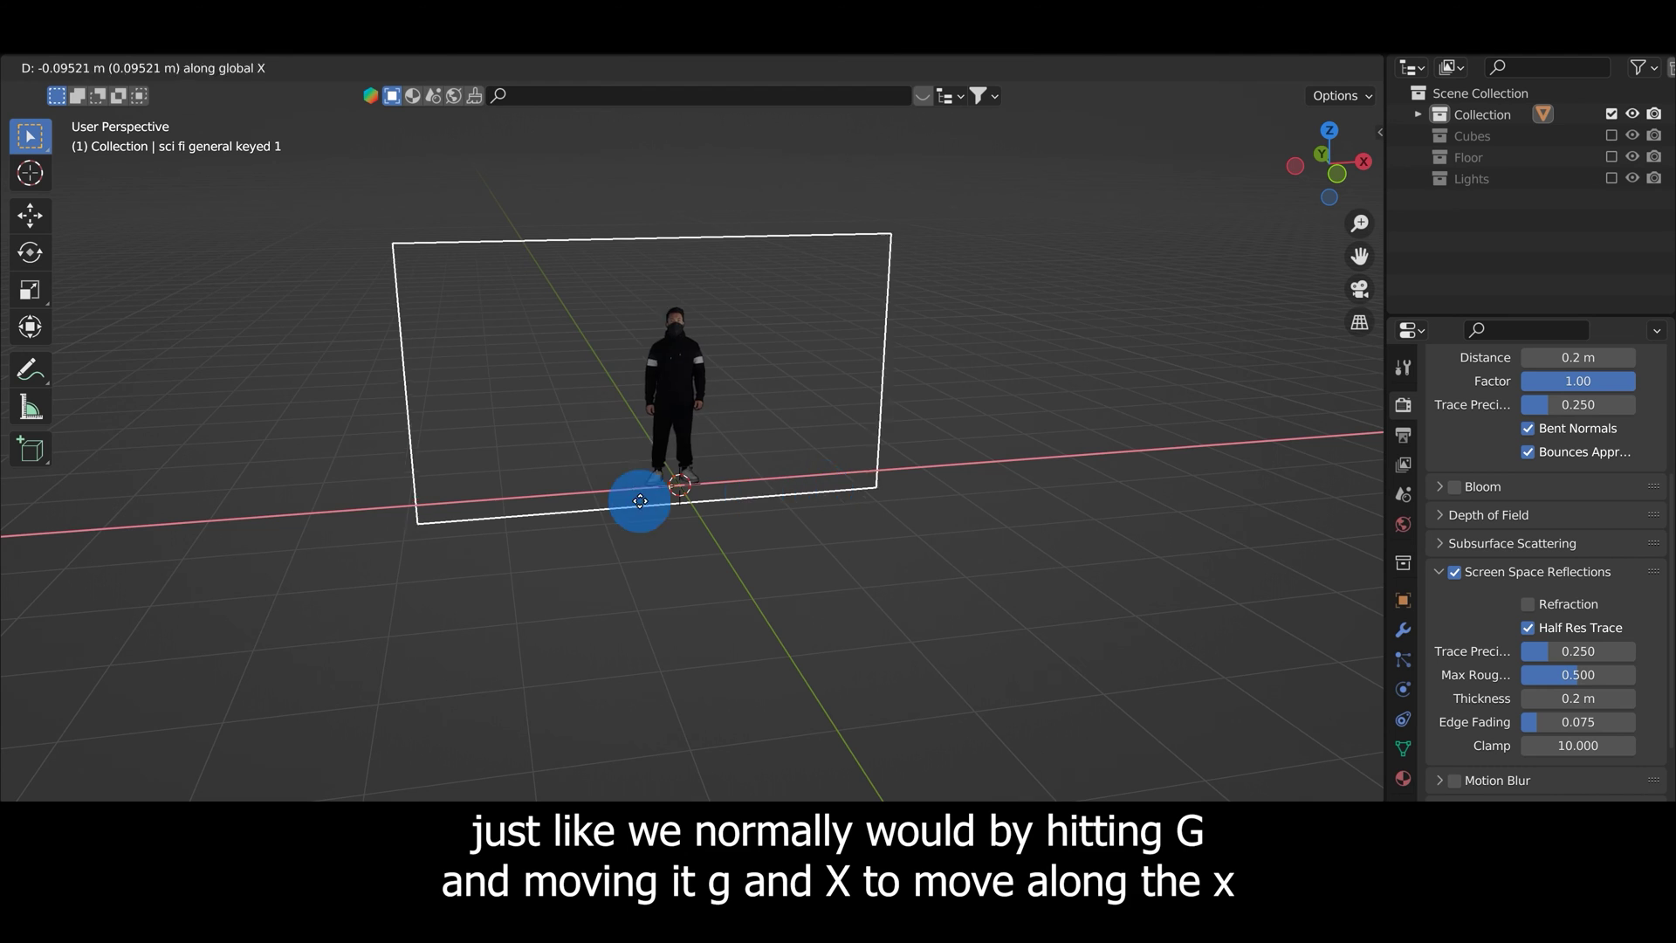
pyautogui.press('x')
pyautogui.press('y')
pyautogui.rightClick(819, 518)
pyautogui.press('g')
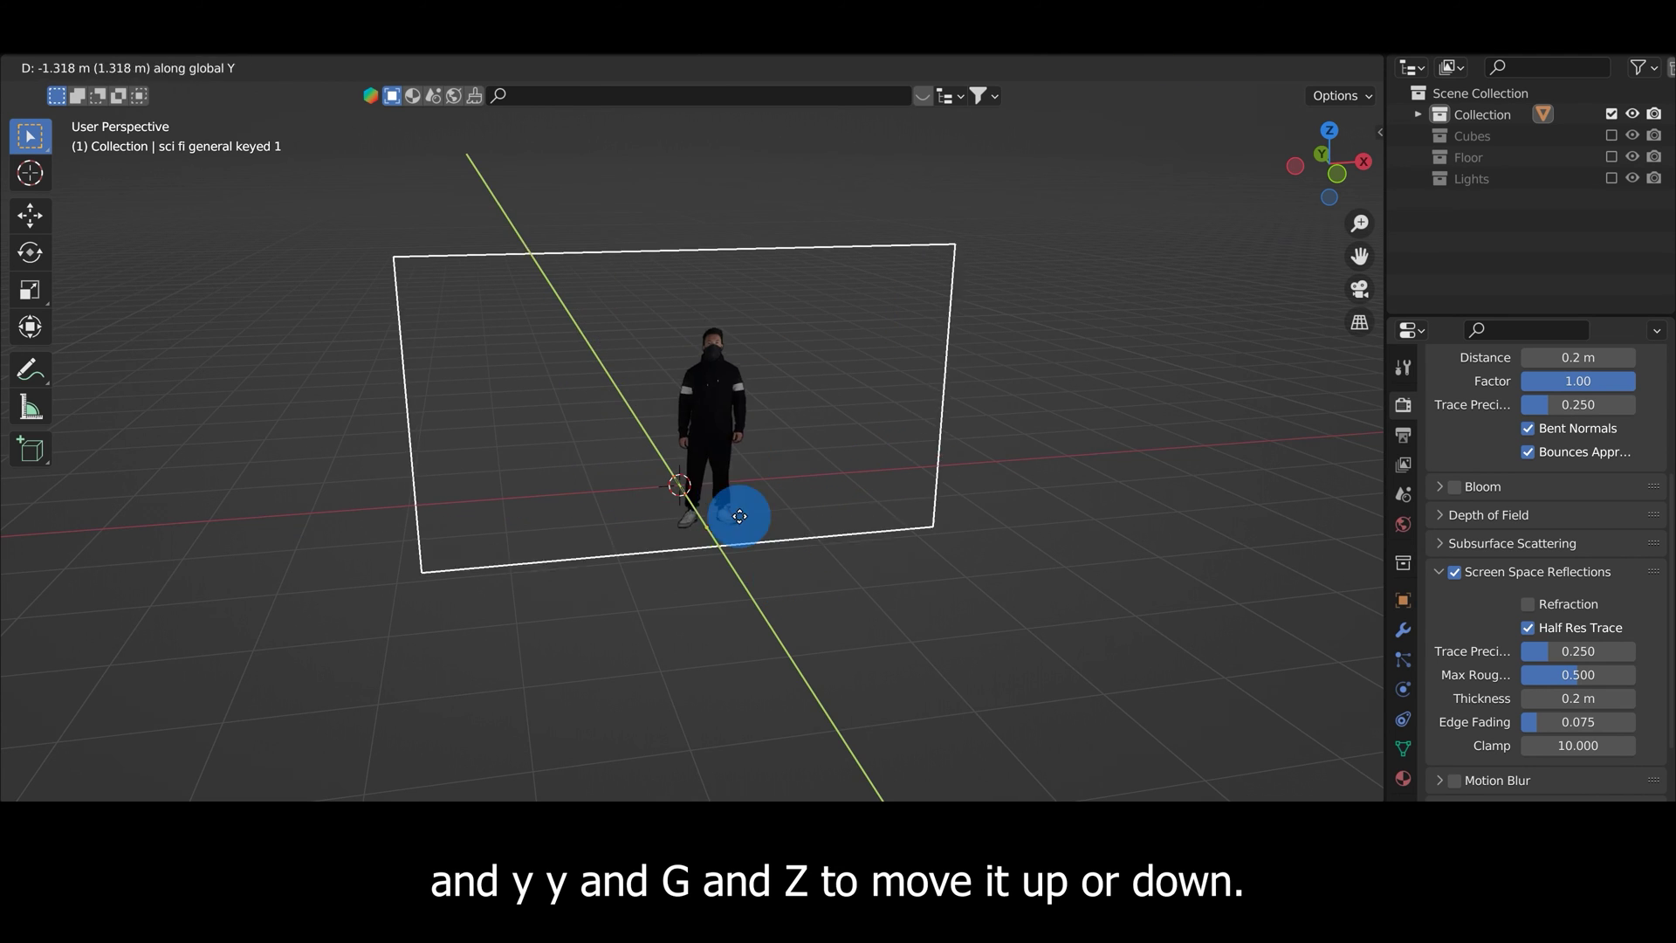
pyautogui.rightClick(845, 563)
pyautogui.press('g')
pyautogui.press('z')
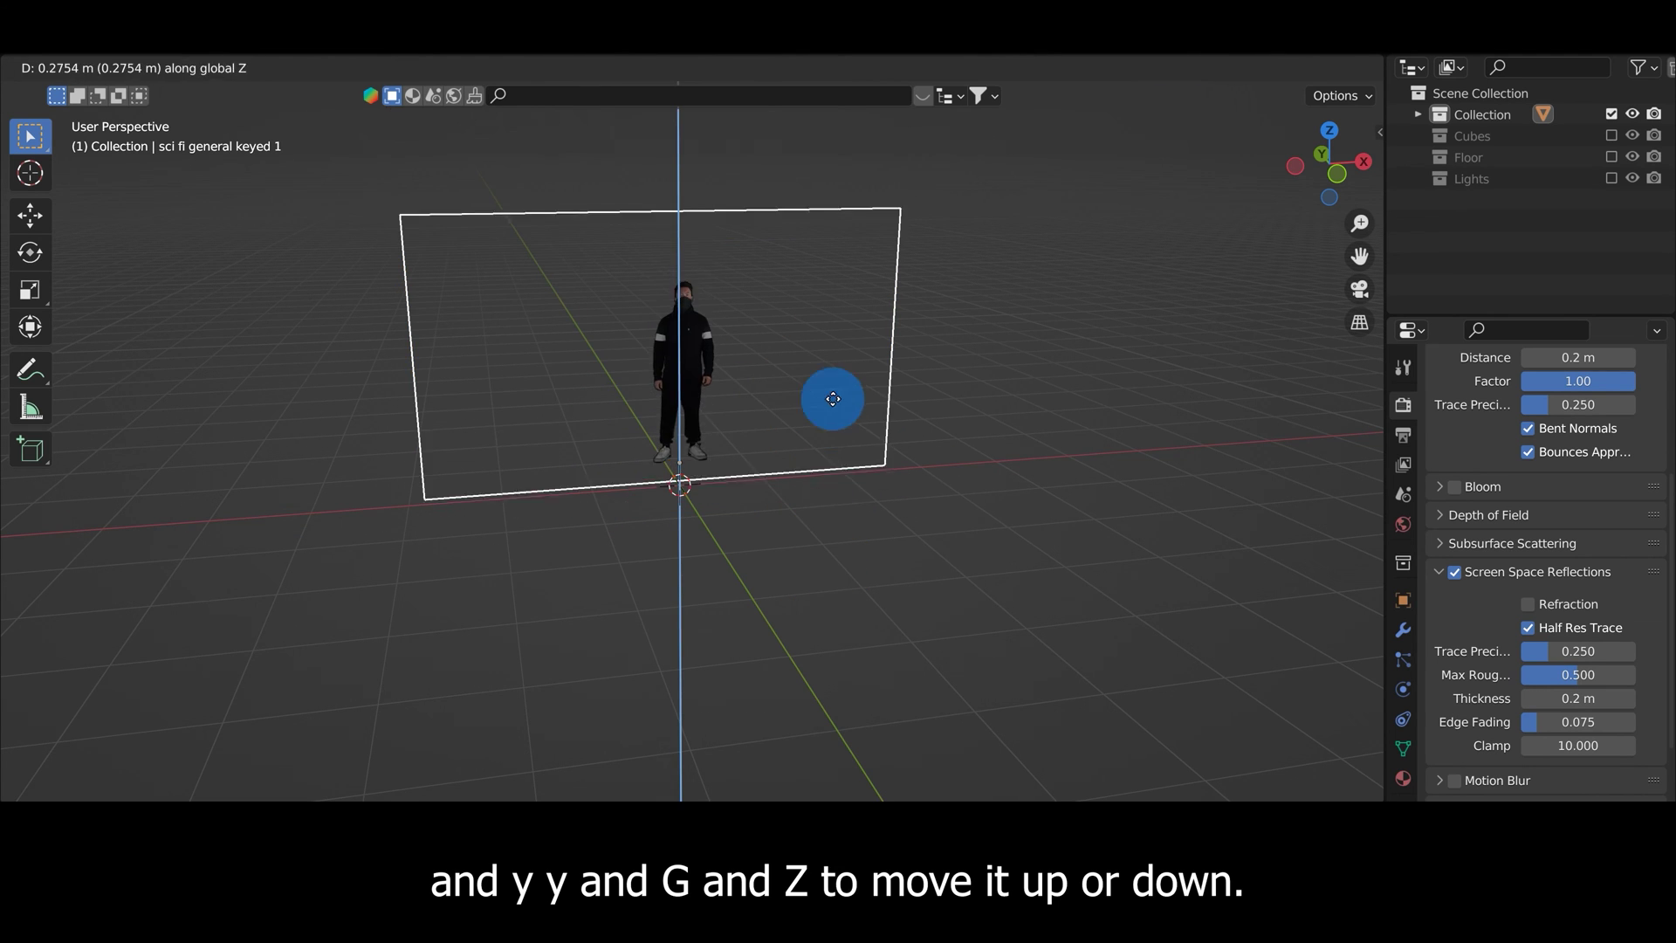
pyautogui.rightClick(821, 541)
pyautogui.press('s')
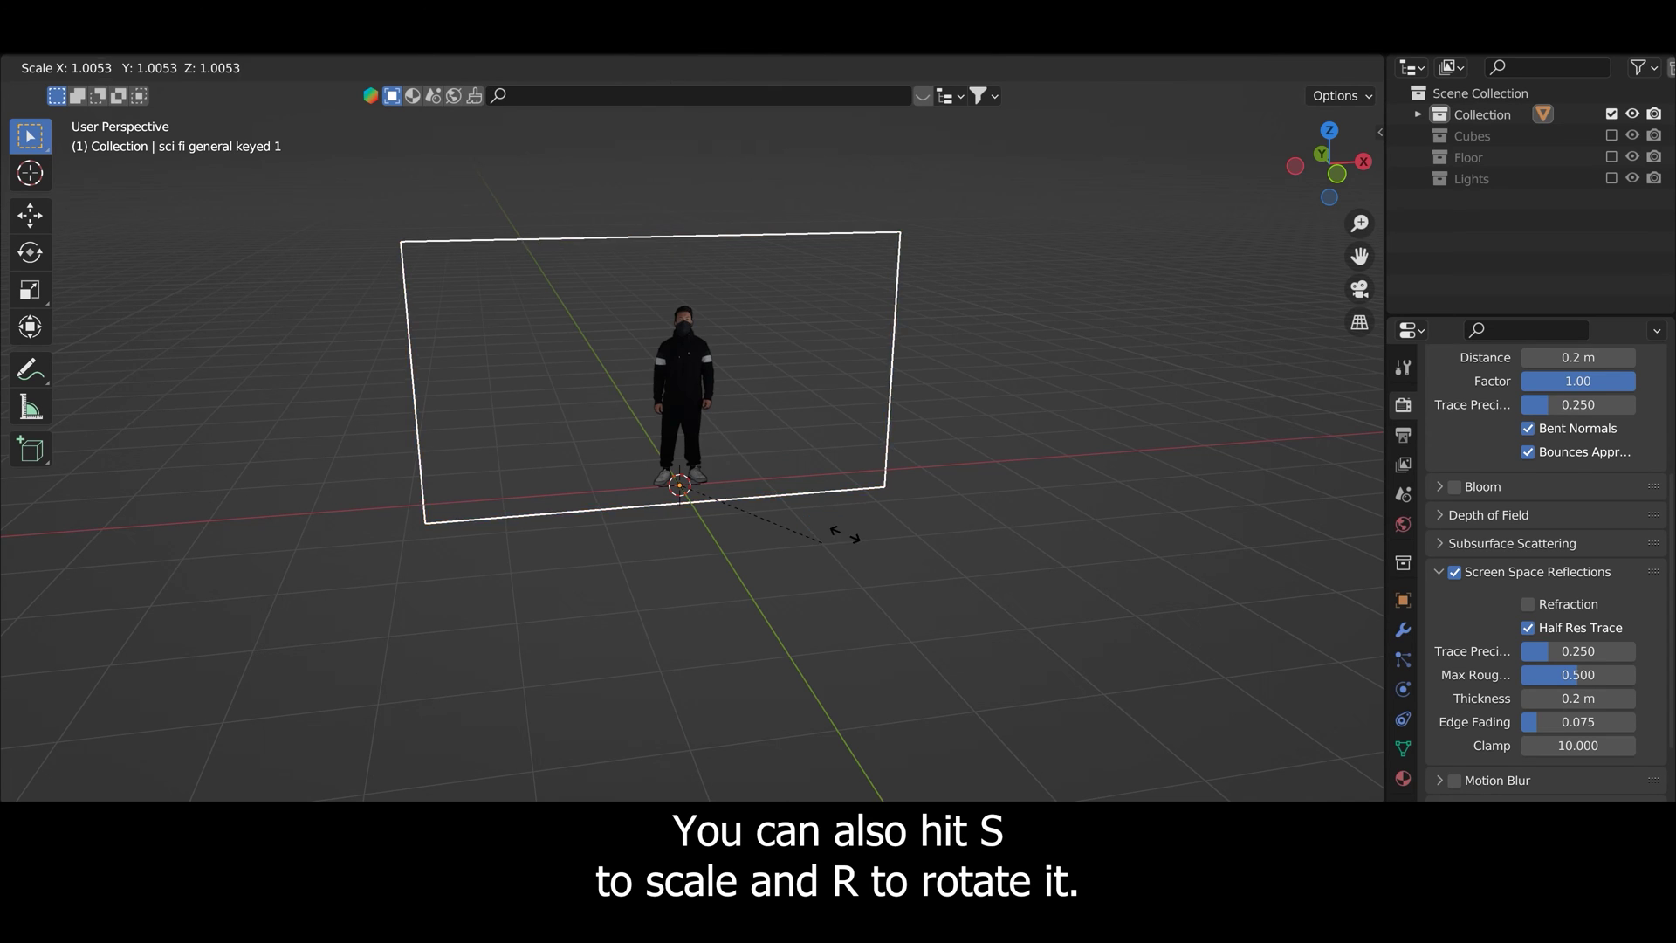
pyautogui.rightClick(797, 545)
pyautogui.press('r')
pyautogui.press('z')
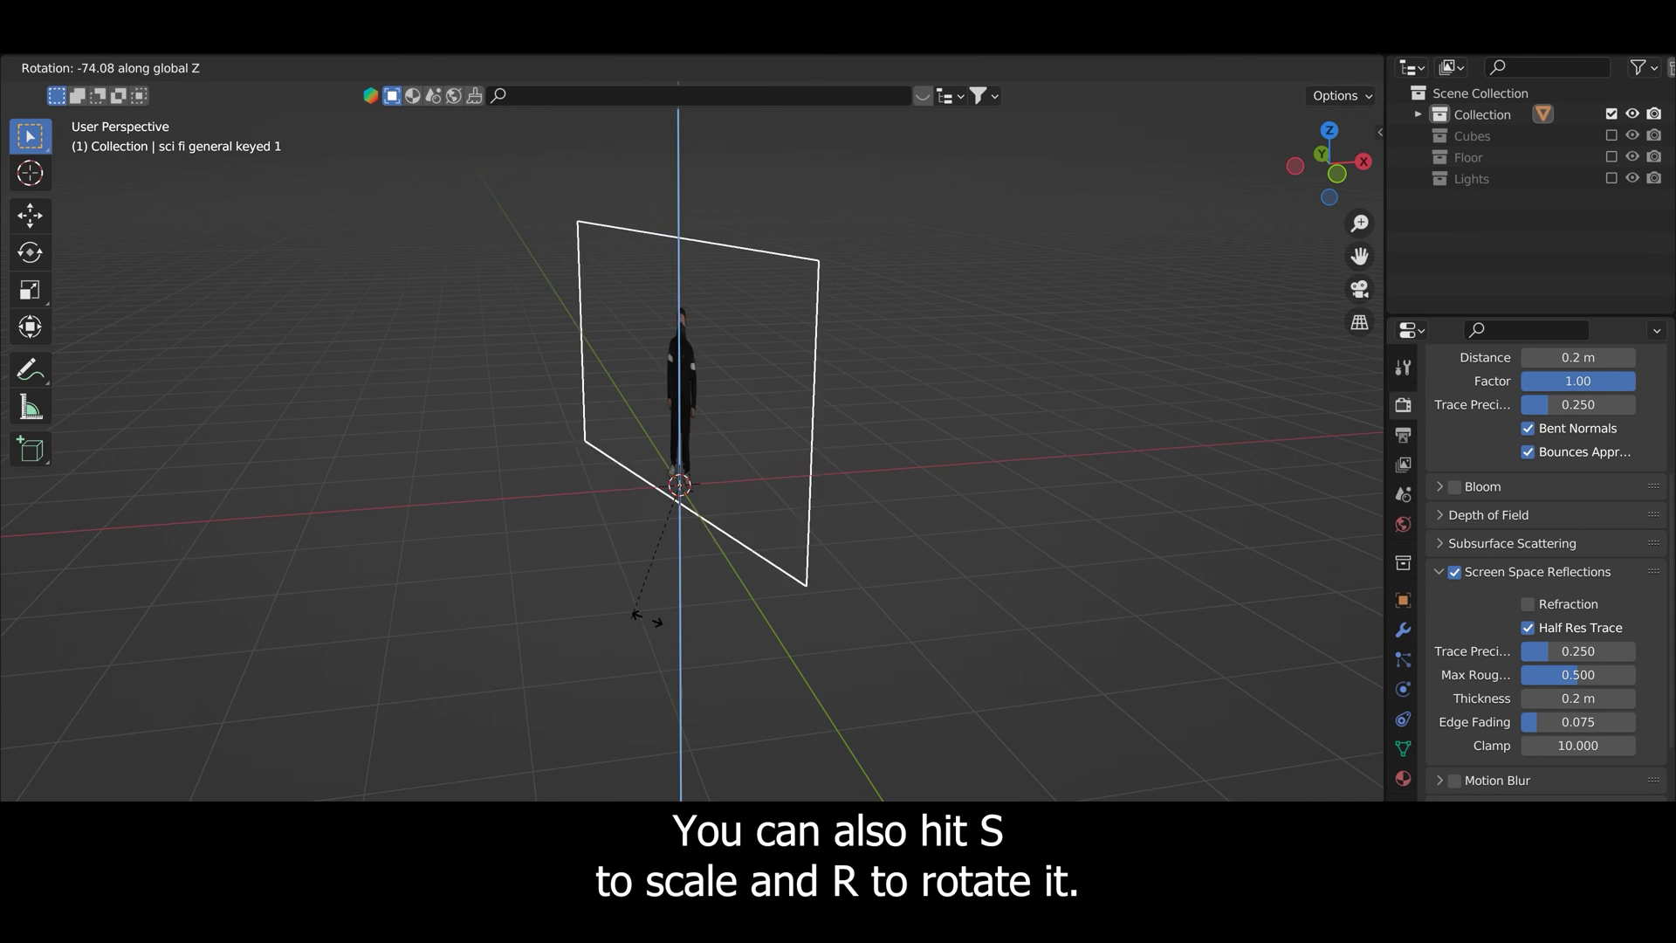
pyautogui.rightClick(863, 555)
pyautogui.press('Delete')
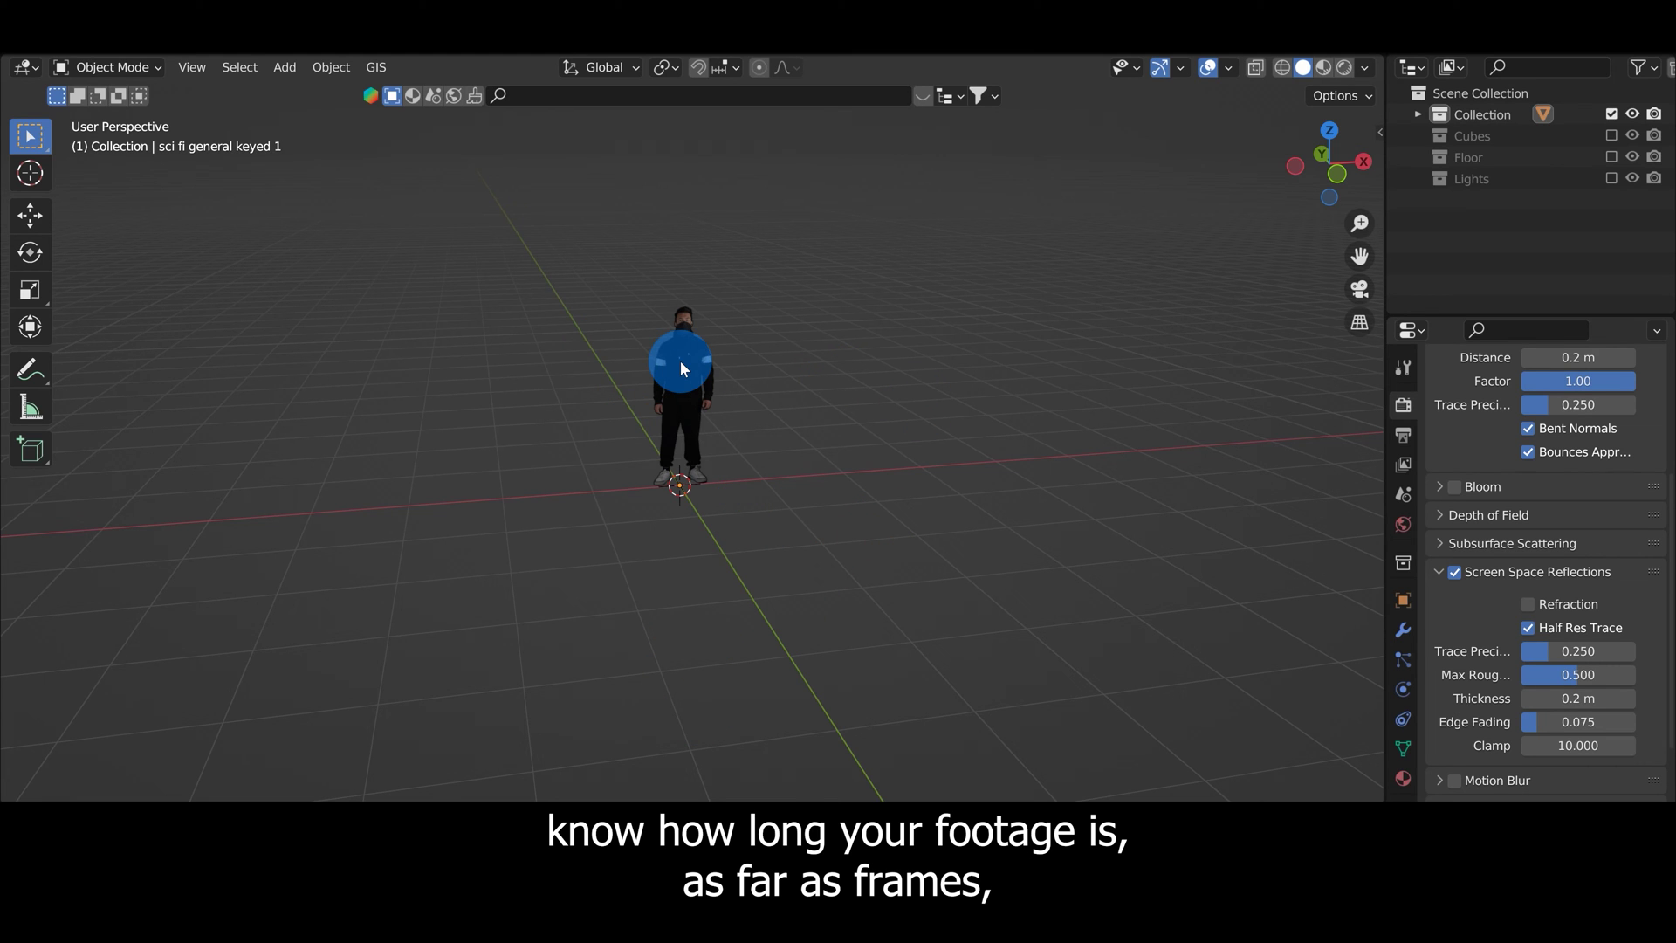
# - Check the footage's Image Texture frame count (370) in the Shading workspace
pyautogui.click(700, 380)
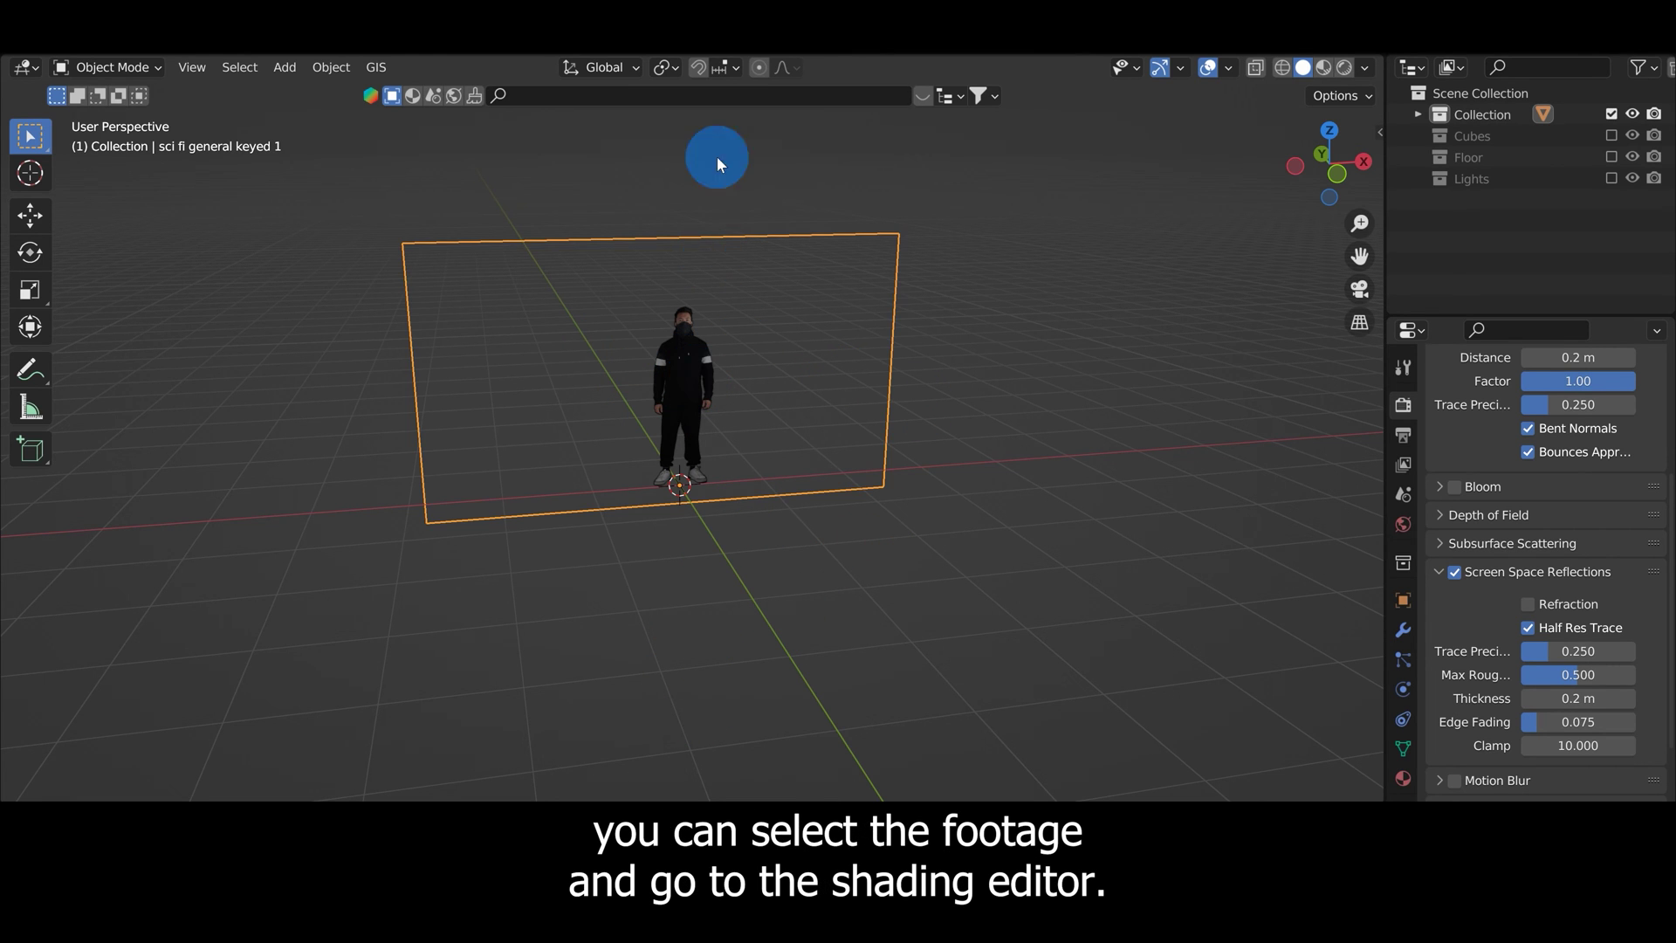
pyautogui.click(707, 26)
pyautogui.moveTo(747, 374); pyautogui.dragTo(784, 426, button='middle')
pyautogui.scroll(-3, 381, 646)
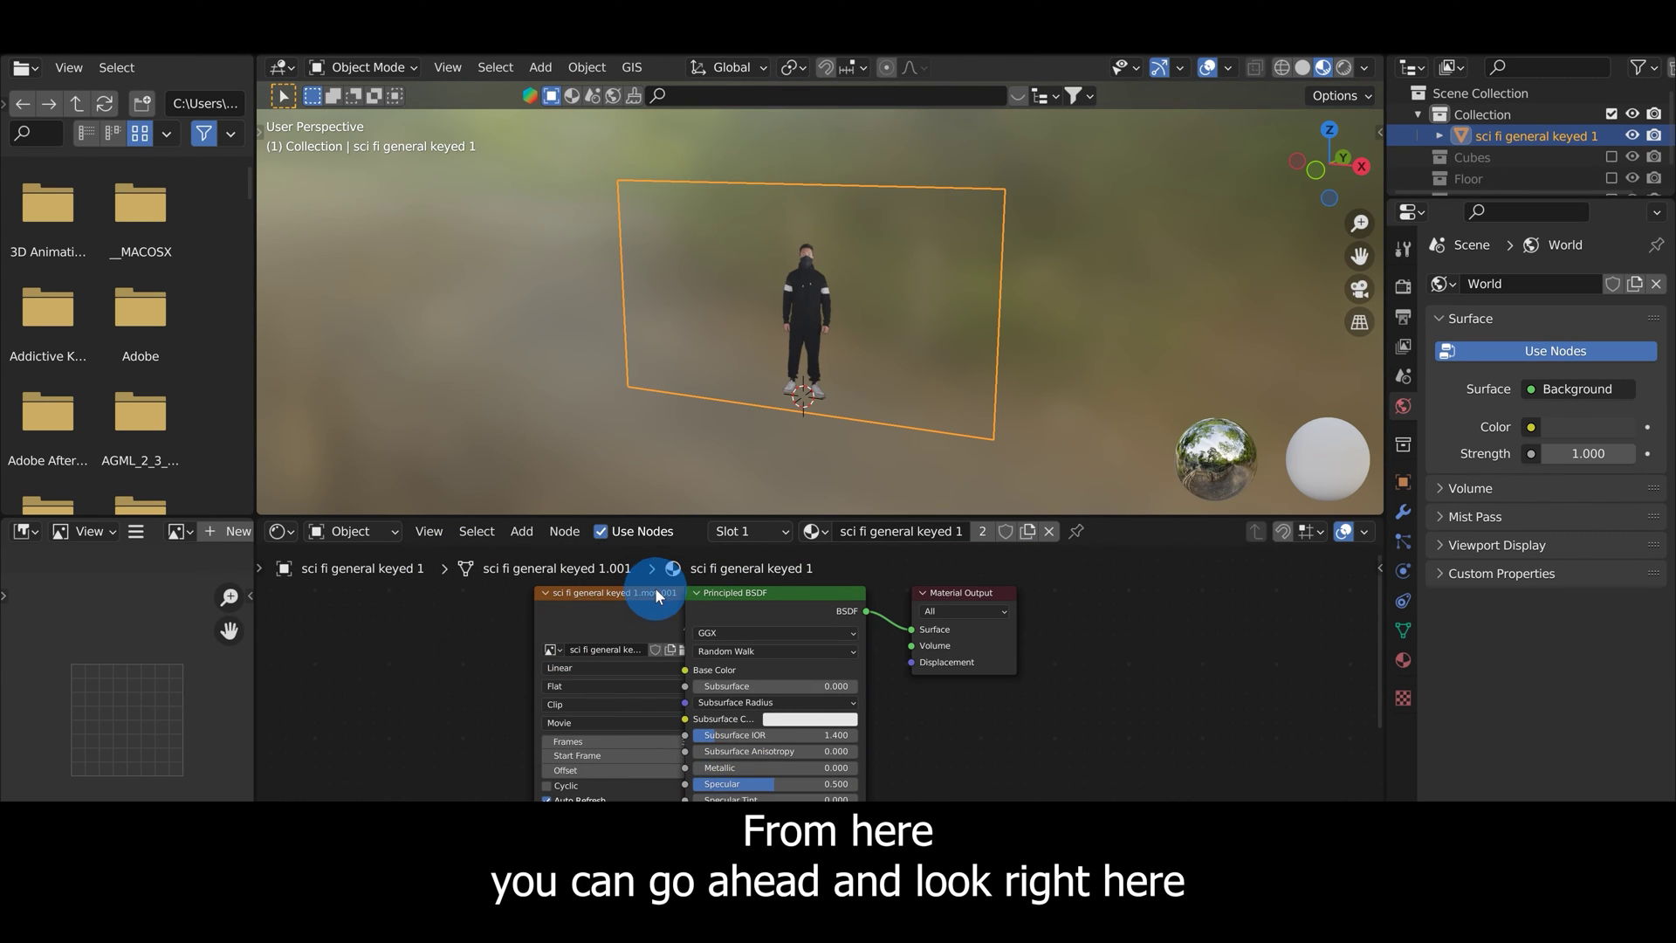
pyautogui.keyDown('ctrl'); pyautogui.moveTo(589, 679); pyautogui.dragTo(774, 756, button='middle'); pyautogui.keyUp('ctrl')
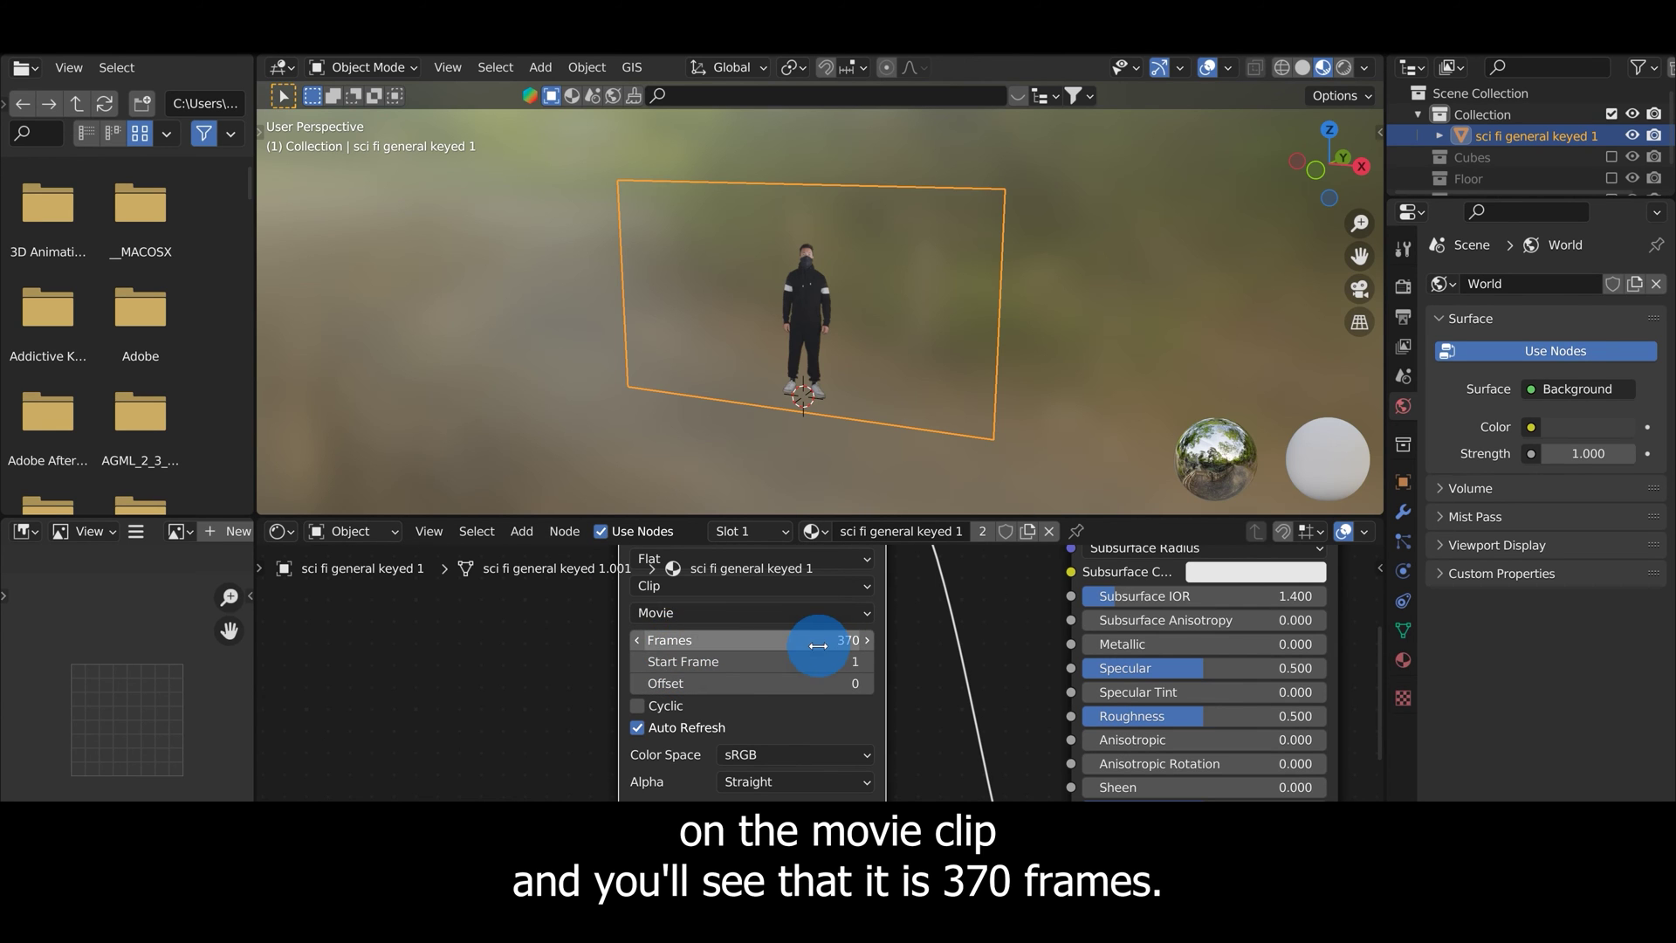
# - Set the timeline End frame to 370 back in the Layout workspace
pyautogui.click(320, 52)
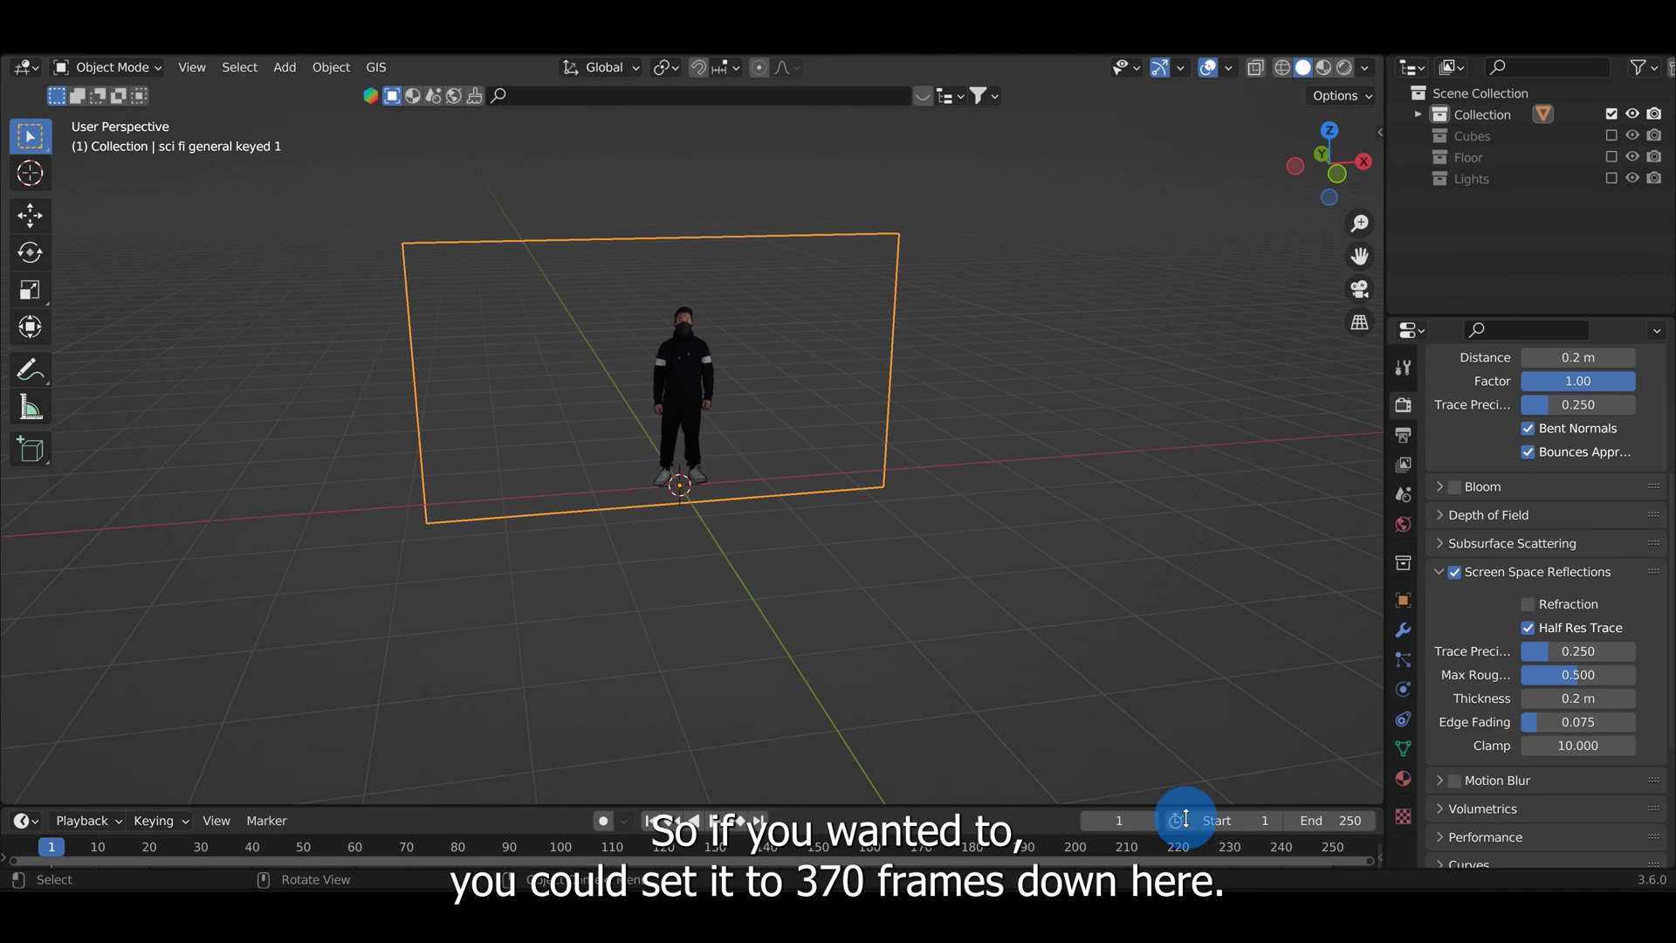
pyautogui.click(1337, 820)
pyautogui.write('370')
pyautogui.press('Return')
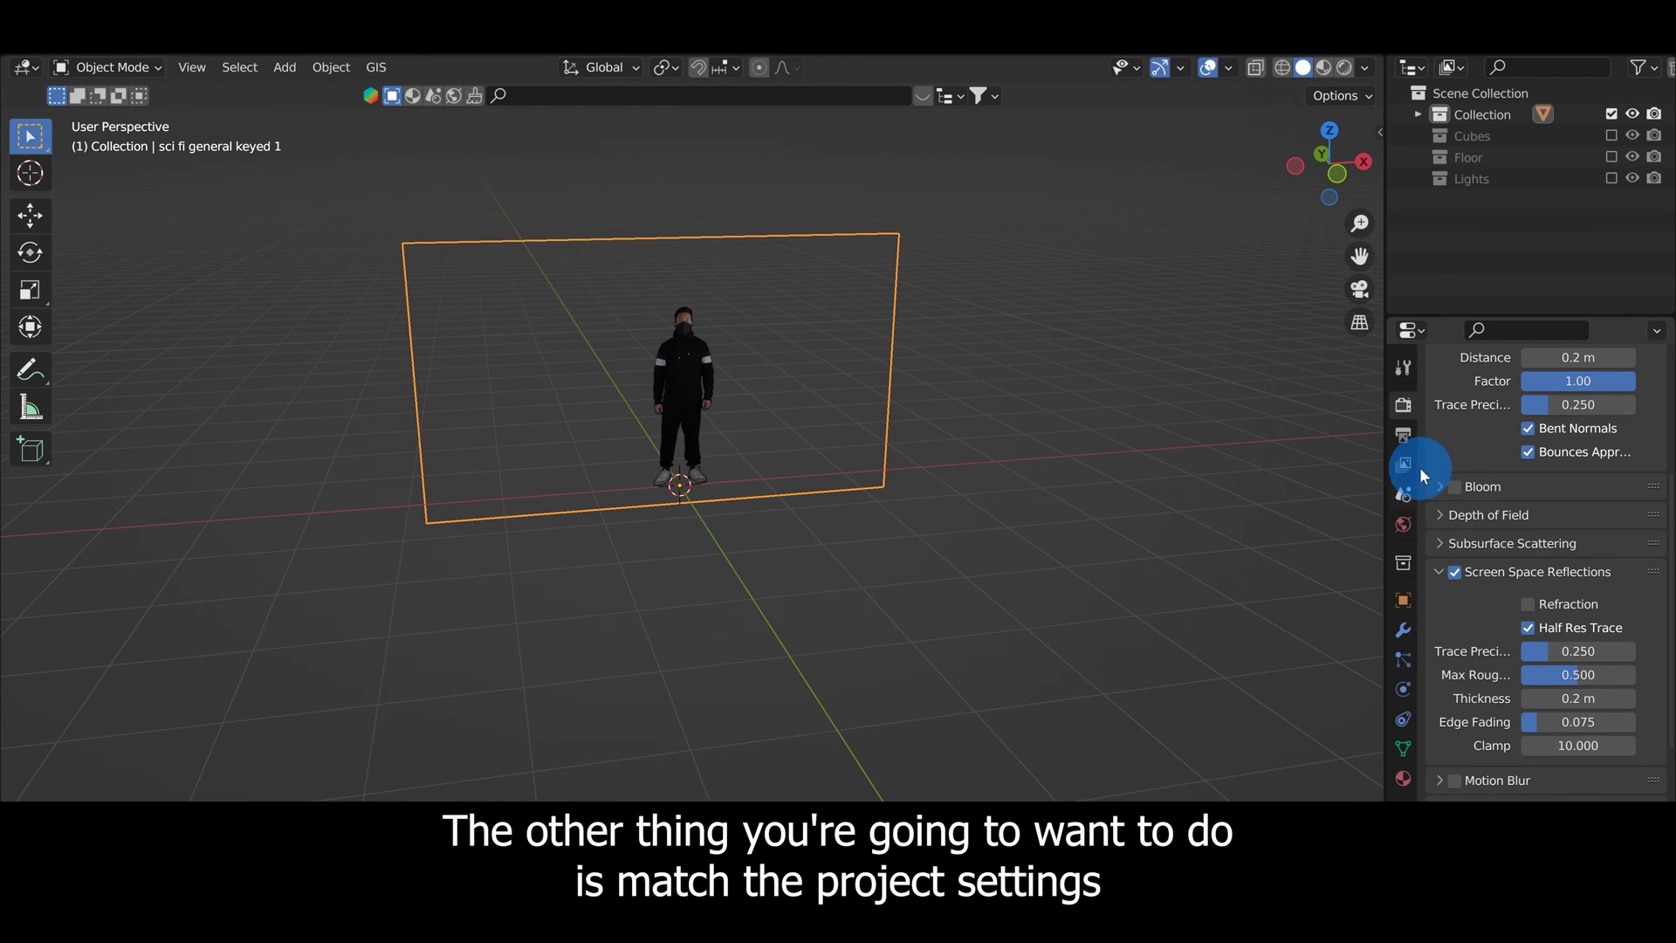
# - Choose the 23.98 fps frame rate preset in Output Properties
pyautogui.scroll(1, 1419, 468)
pyautogui.scroll(3, 741, 426)
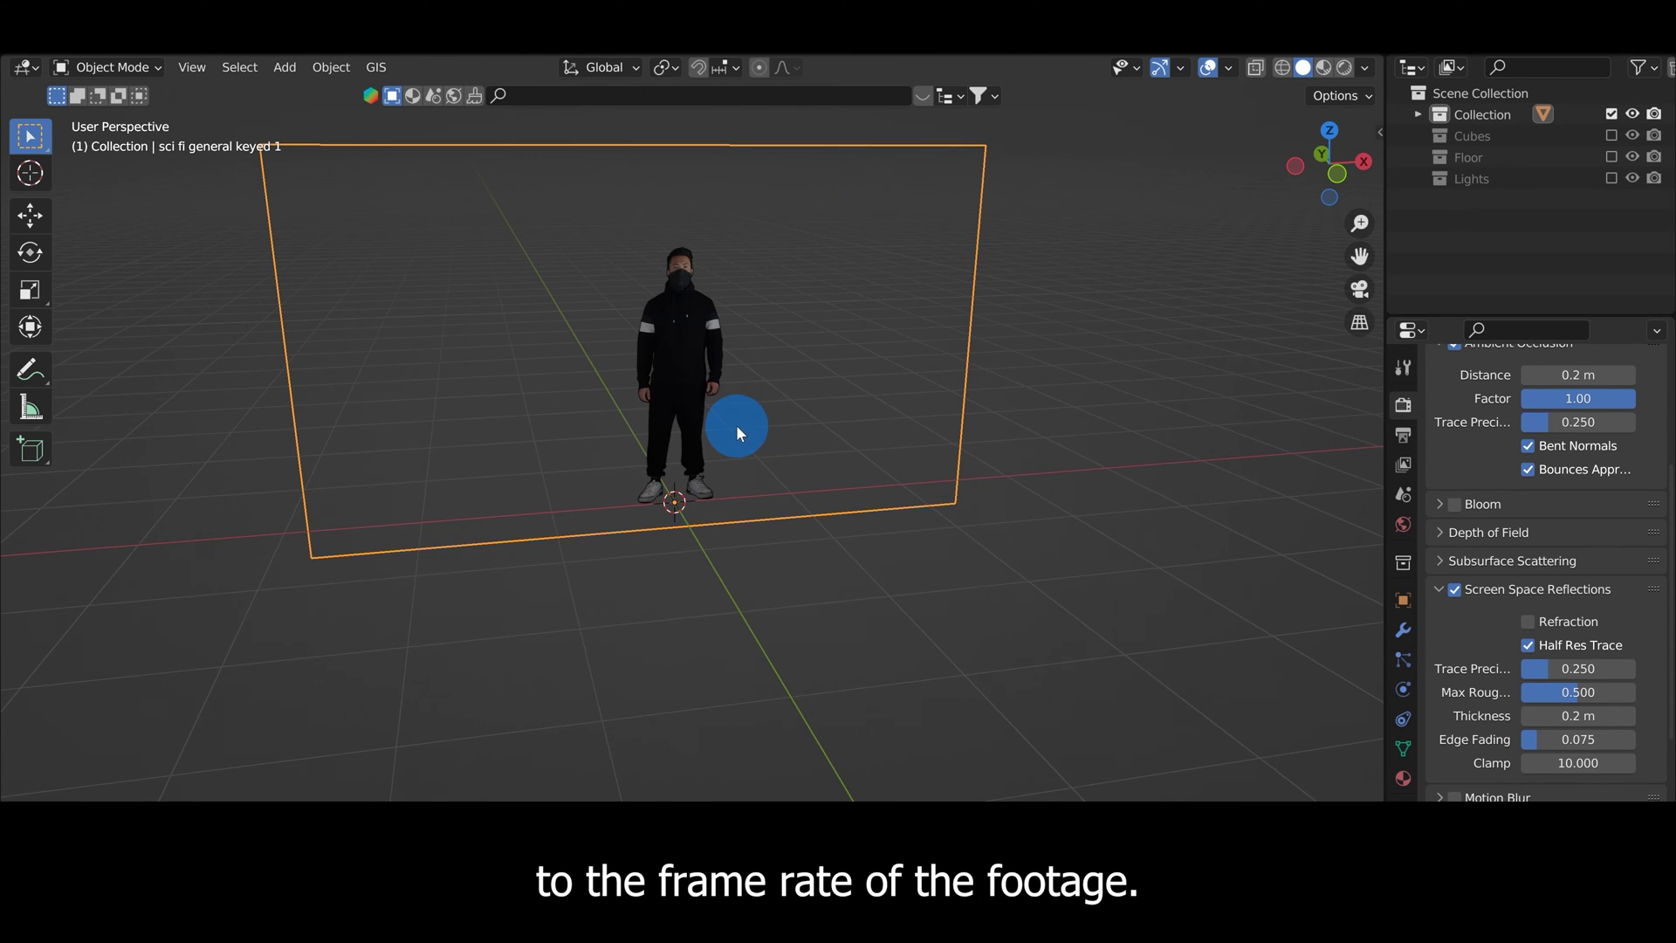
pyautogui.keyDown('shift'); pyautogui.moveTo(738, 438); pyautogui.dragTo(745, 550, button='middle'); pyautogui.keyUp('shift')
pyautogui.scroll(2, 772, 513)
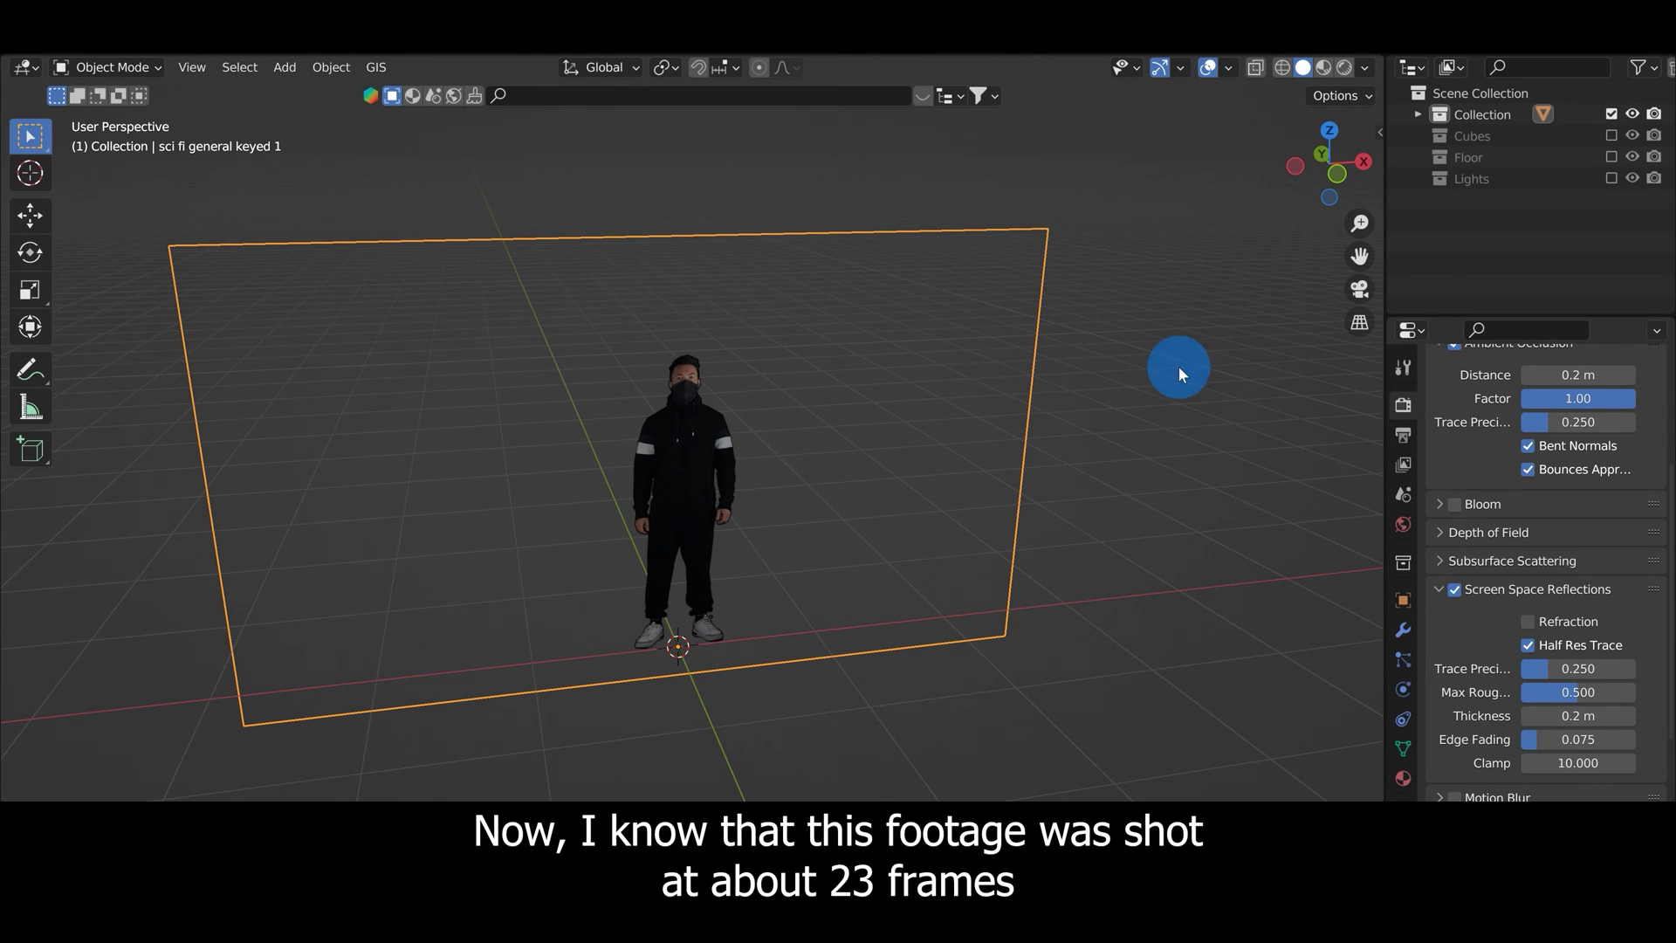
pyautogui.scroll(6, 1456, 447)
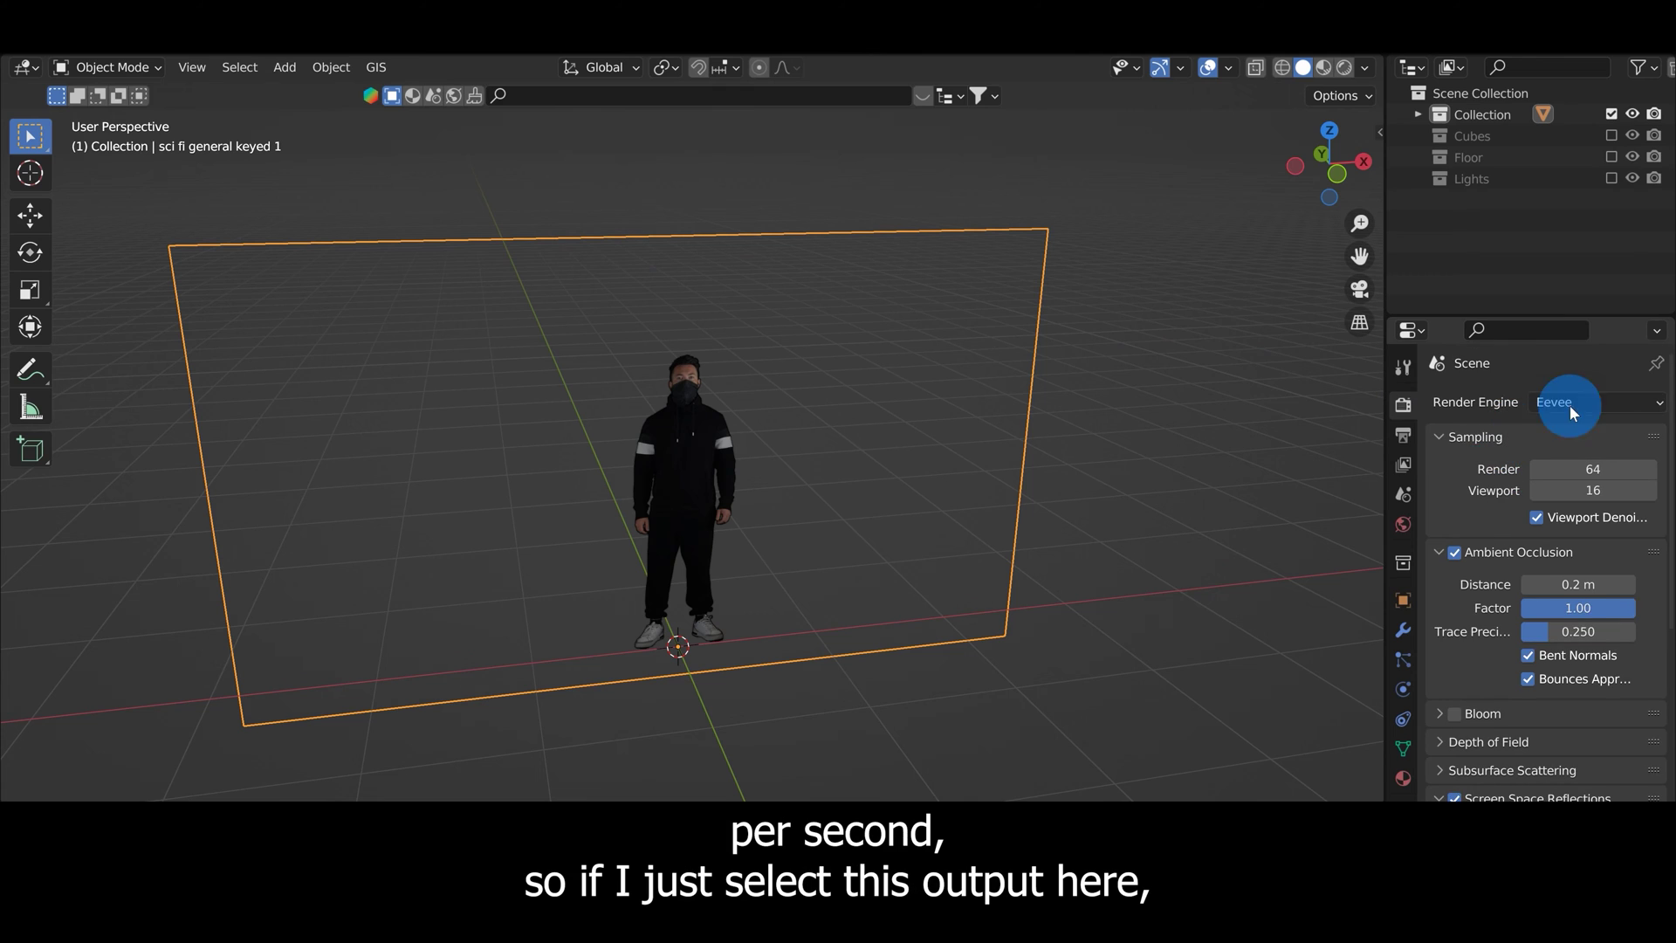
pyautogui.click(1402, 435)
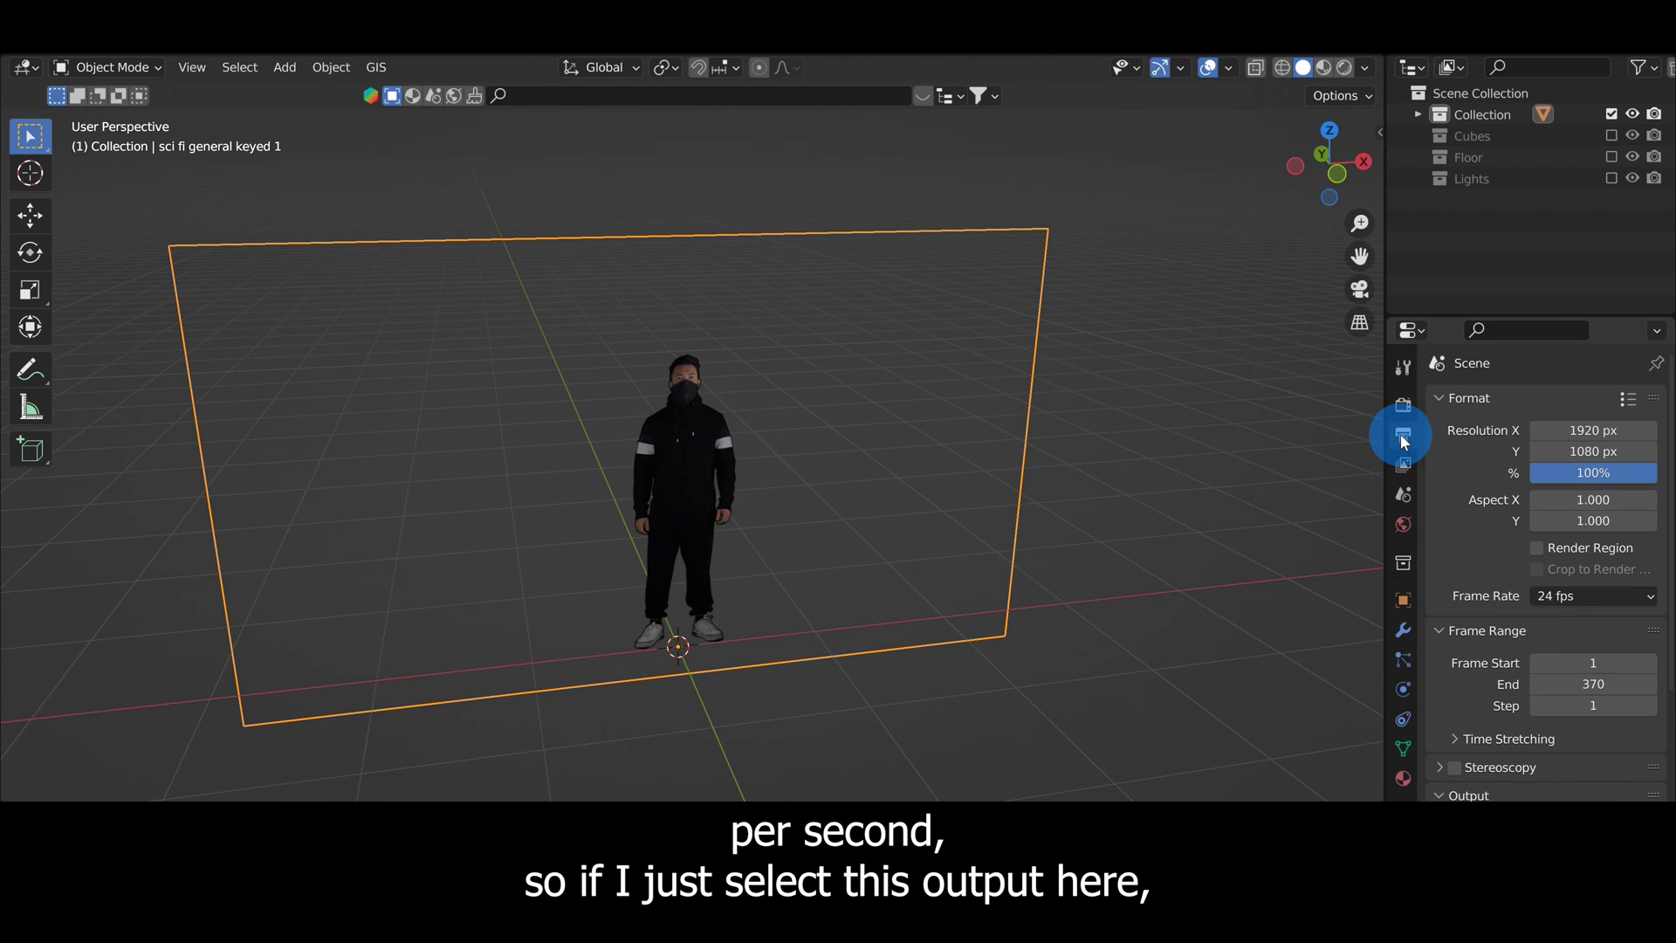
pyautogui.click(1562, 597)
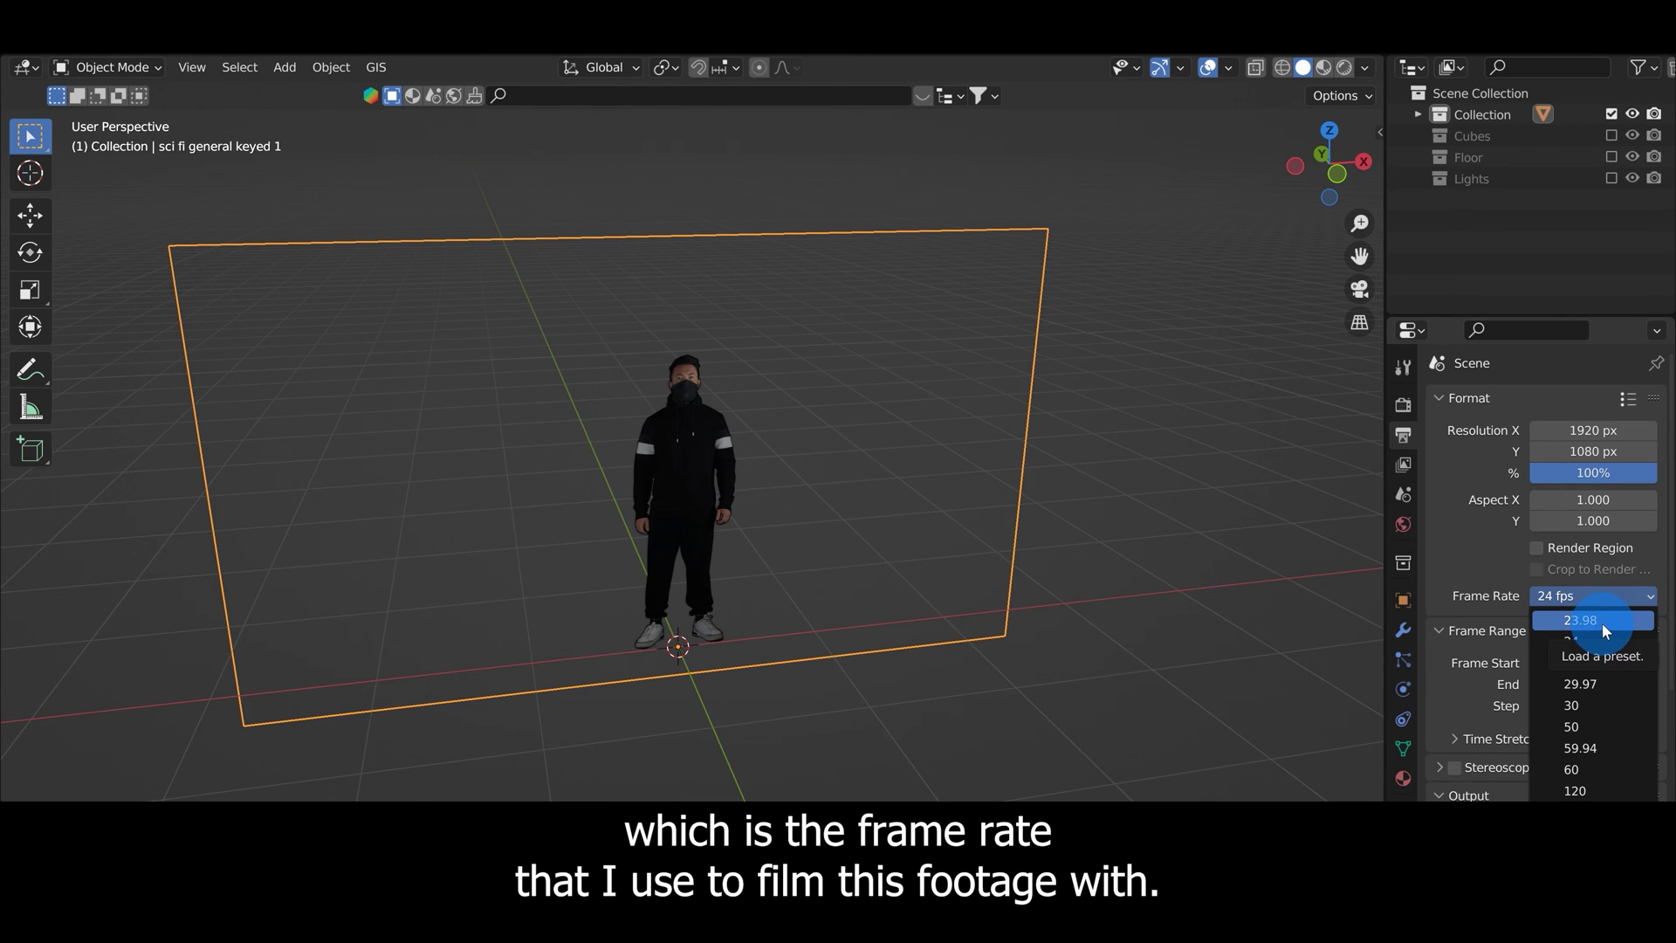
pyautogui.click(1580, 620)
pyautogui.moveTo(925, 558); pyautogui.dragTo(852, 505, button='middle')
# - Add a plane and scale it up into a large floor beneath the standing footage
pyautogui.hotkey('shift', 'a')
pyautogui.moveTo(933, 313)
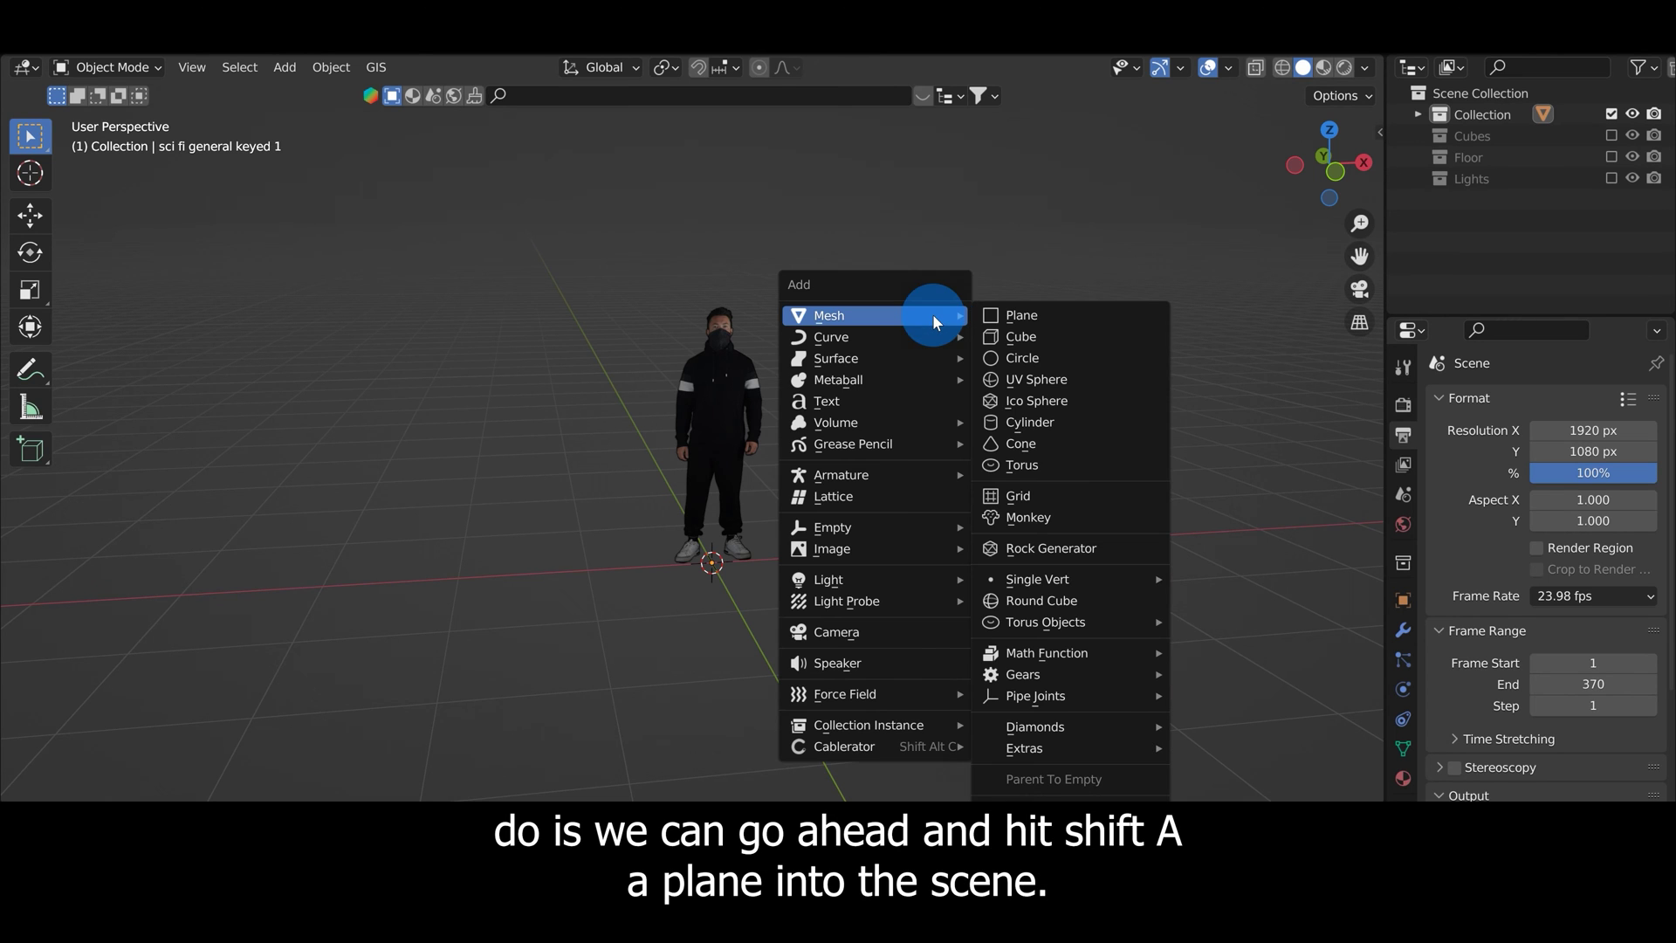
pyautogui.click(1001, 316)
pyautogui.scroll(-4, 841, 518)
pyautogui.press('s')
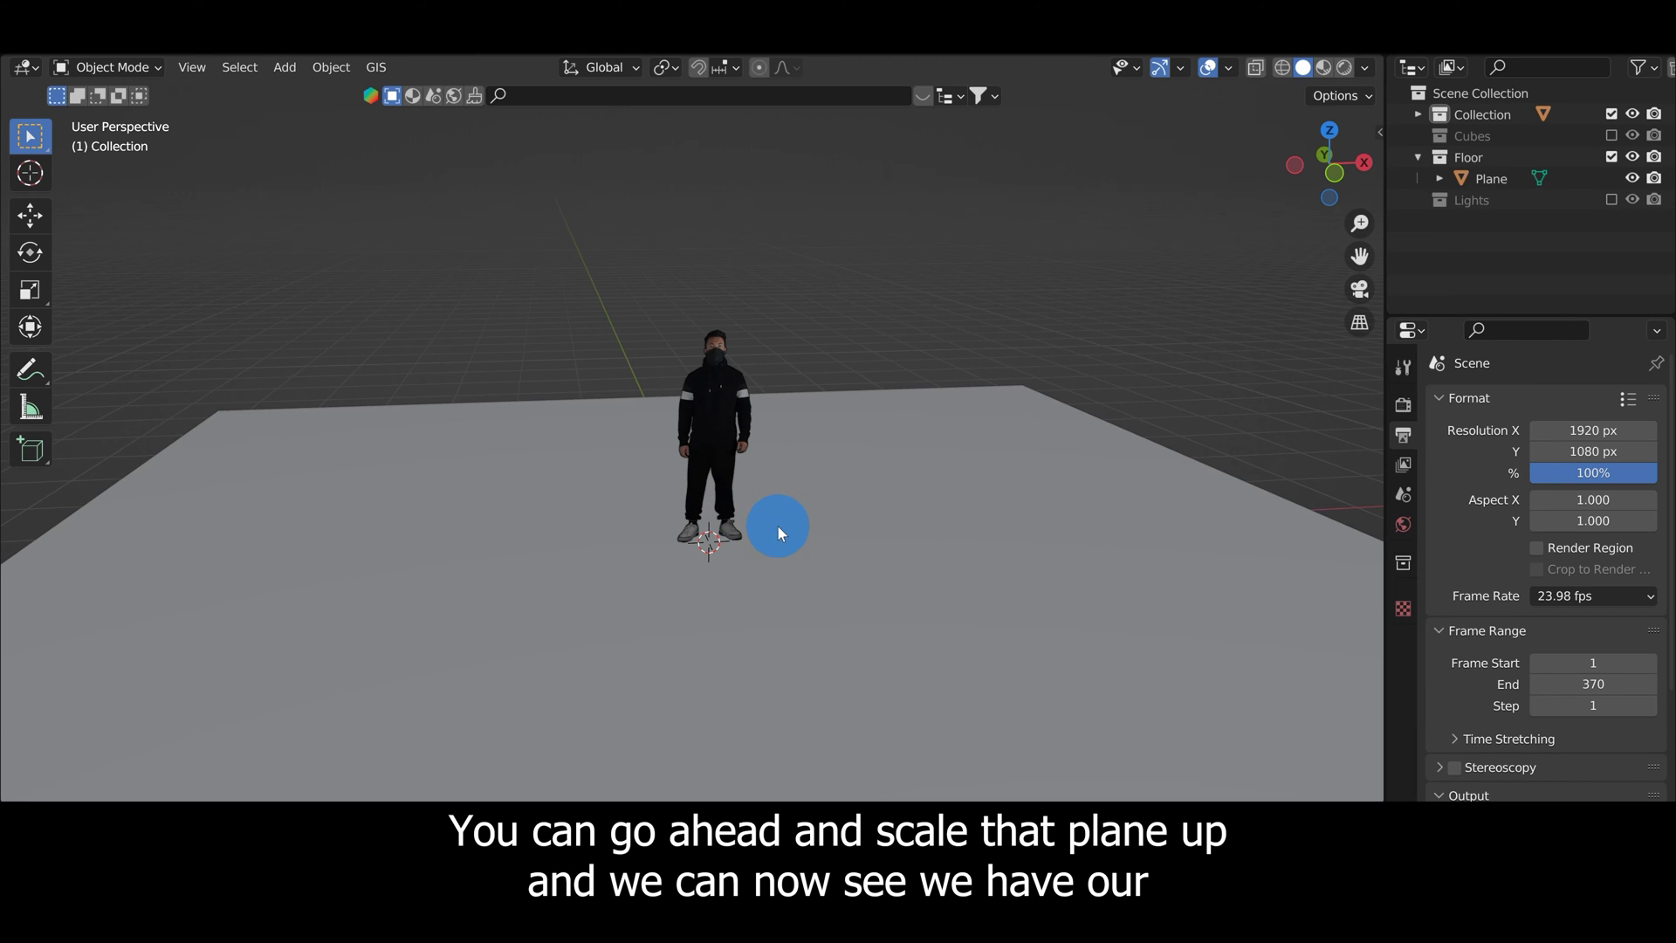
pyautogui.scroll(1, 745, 520)
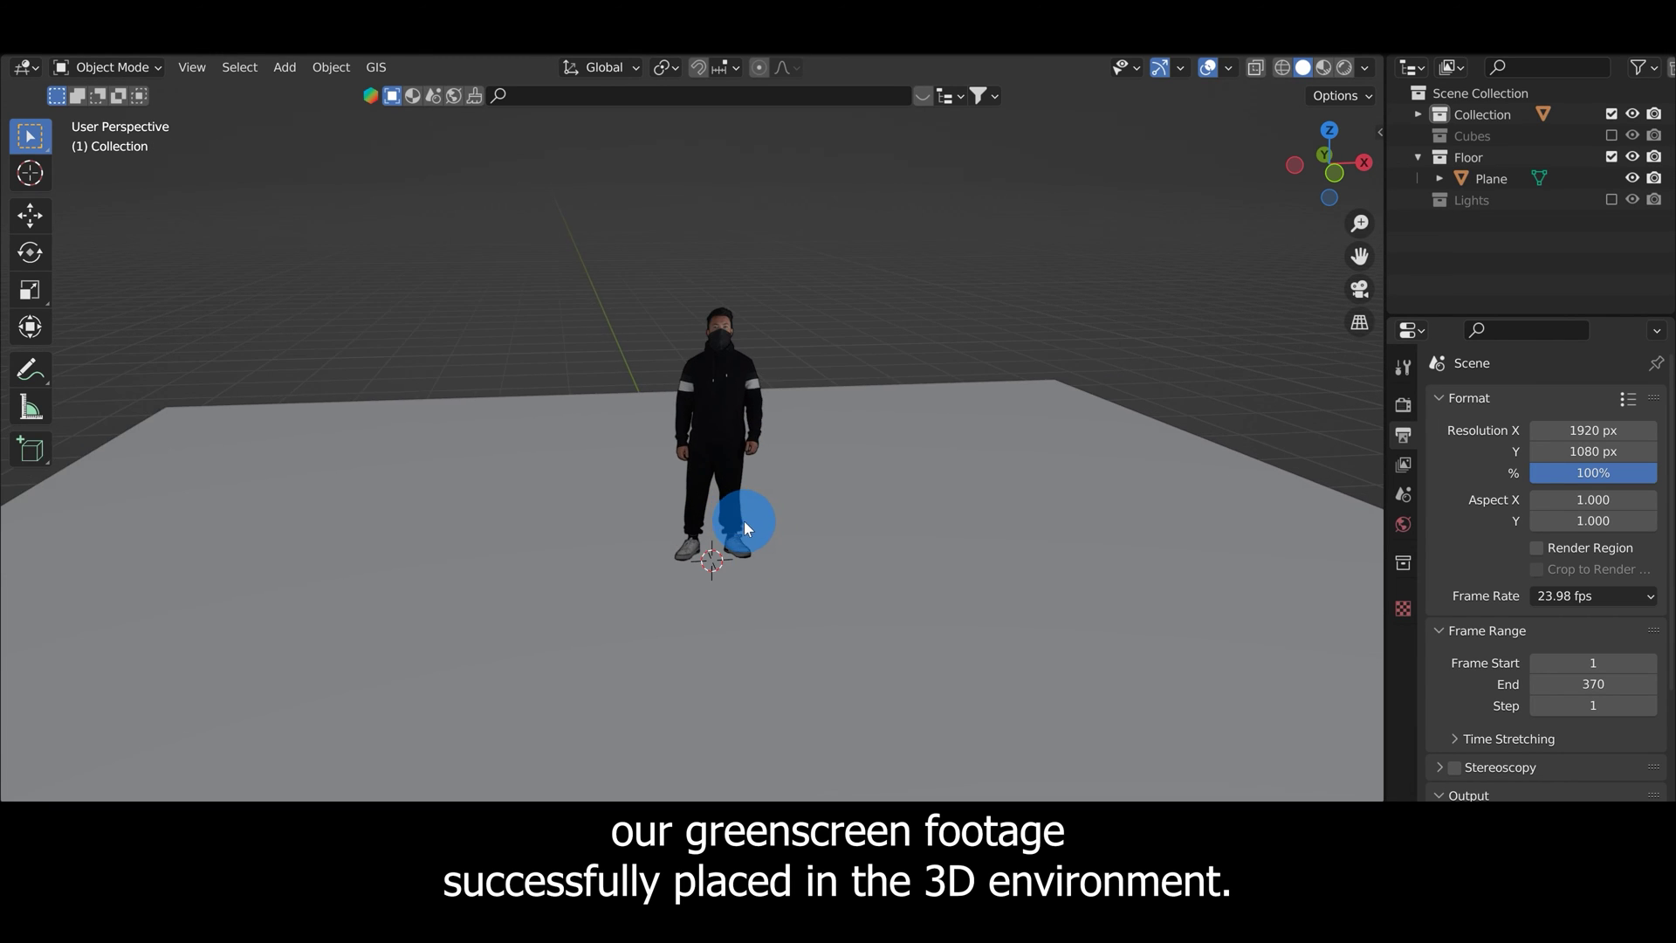
pyautogui.moveTo(743, 520); pyautogui.dragTo(778, 553, button='middle')
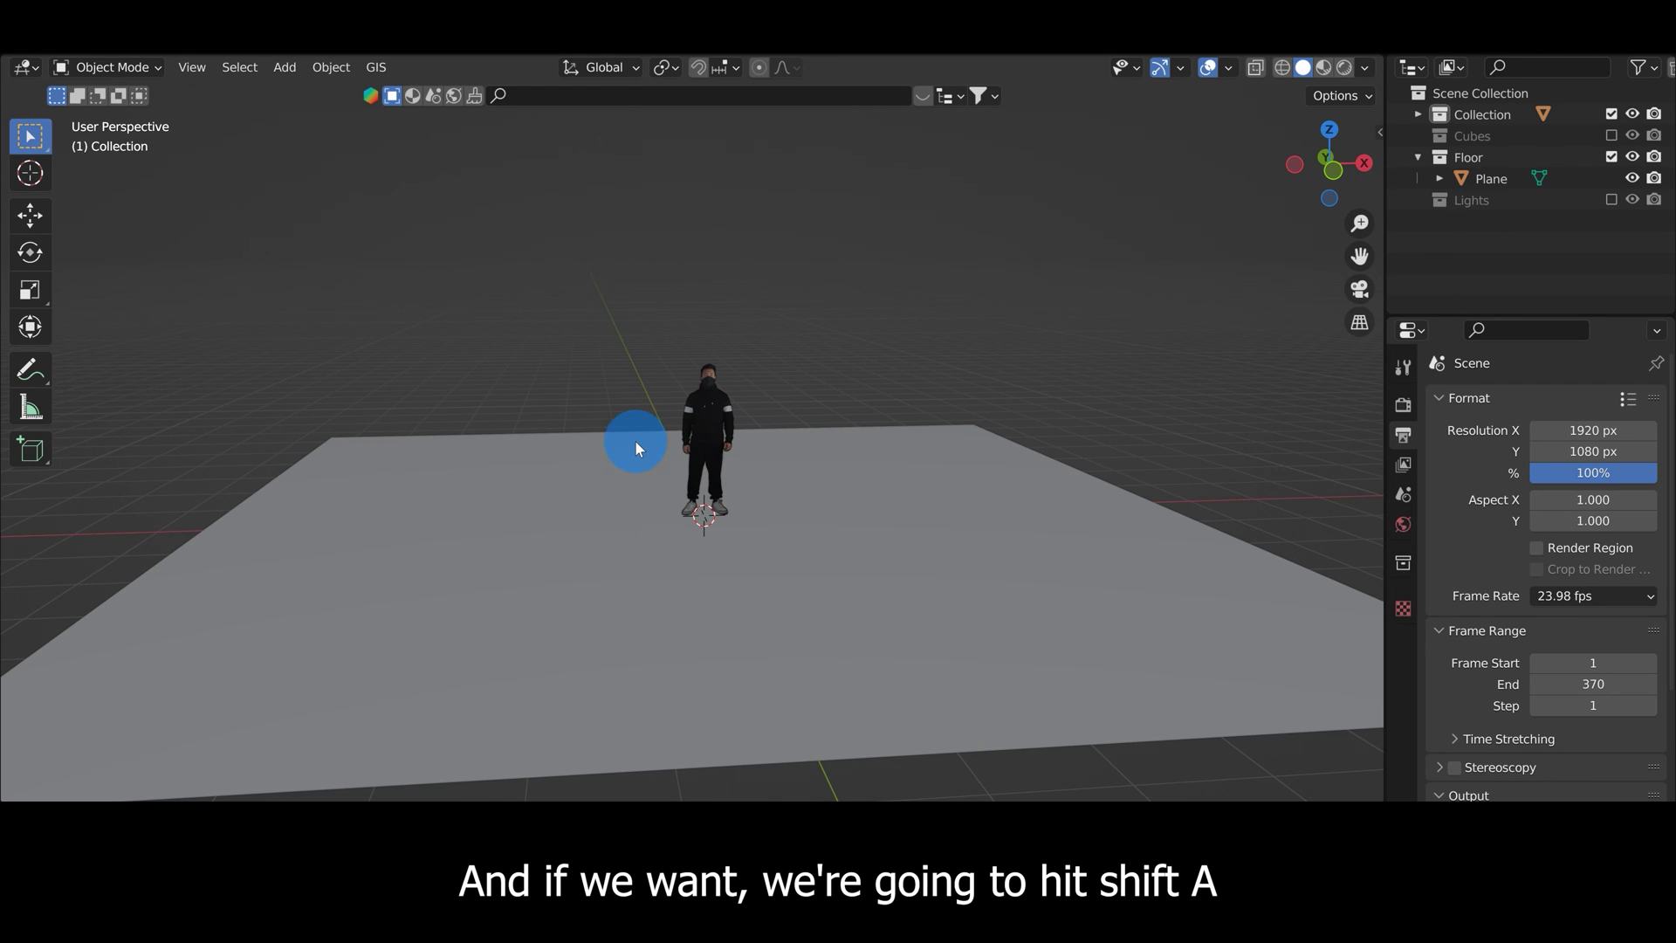
# - Add a cube, raise it onto the floor beside the figure, and preview with Rendered shading
pyautogui.hotkey('shift', 'a')
pyautogui.click(668, 383)
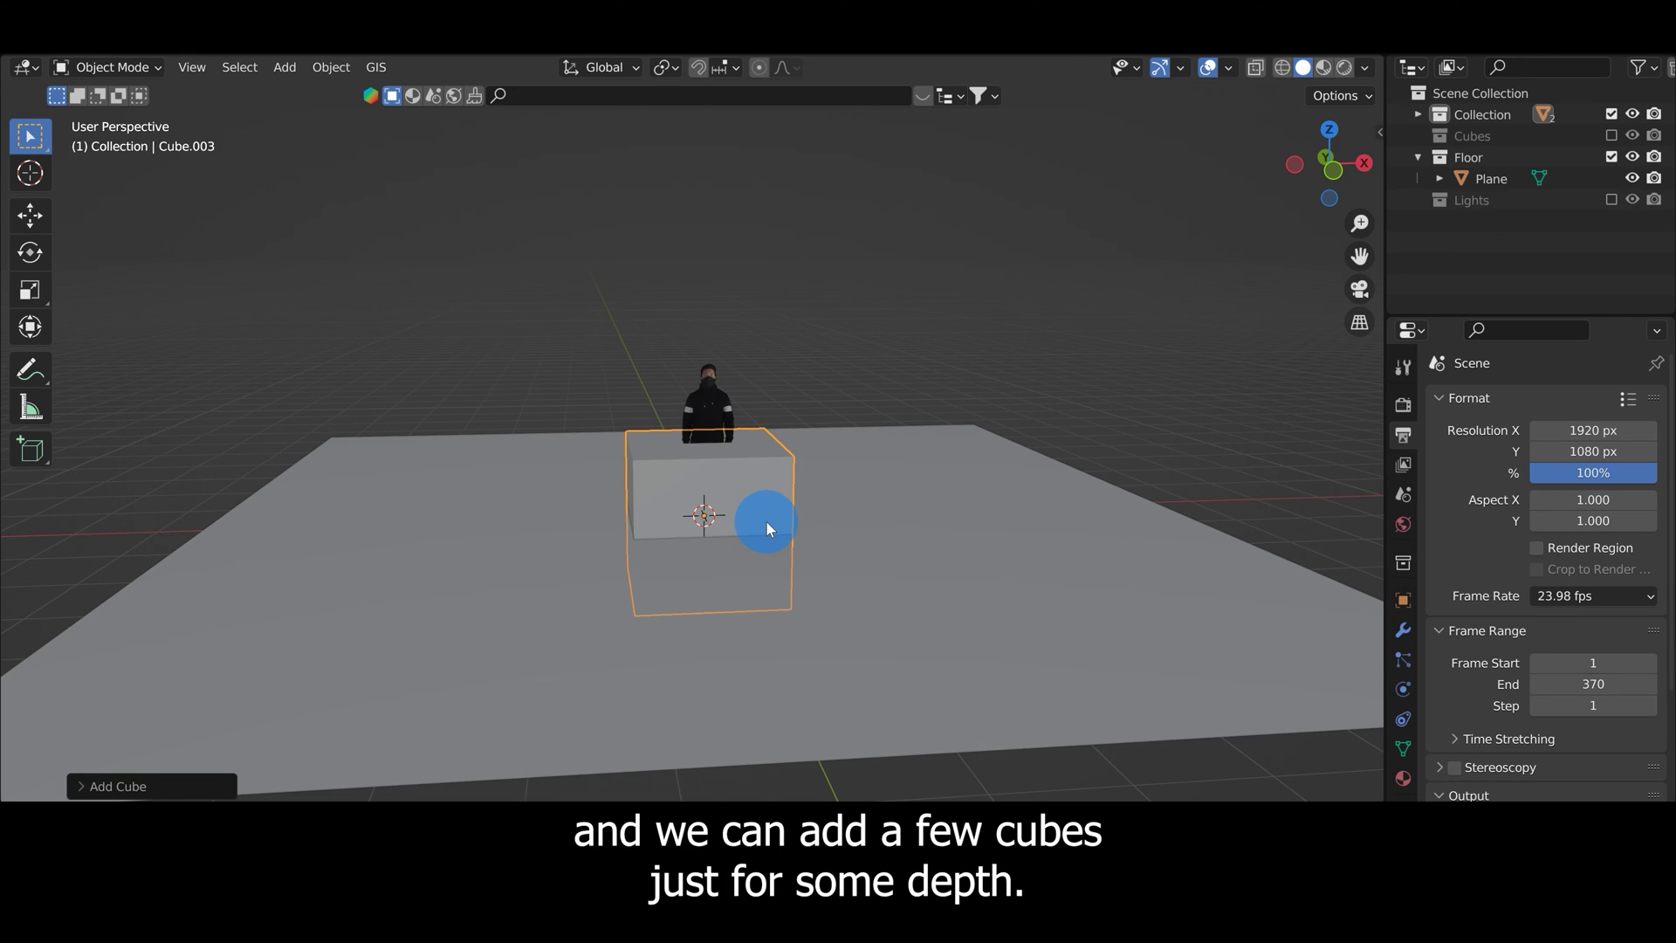
pyautogui.press('g')
pyautogui.press('z')
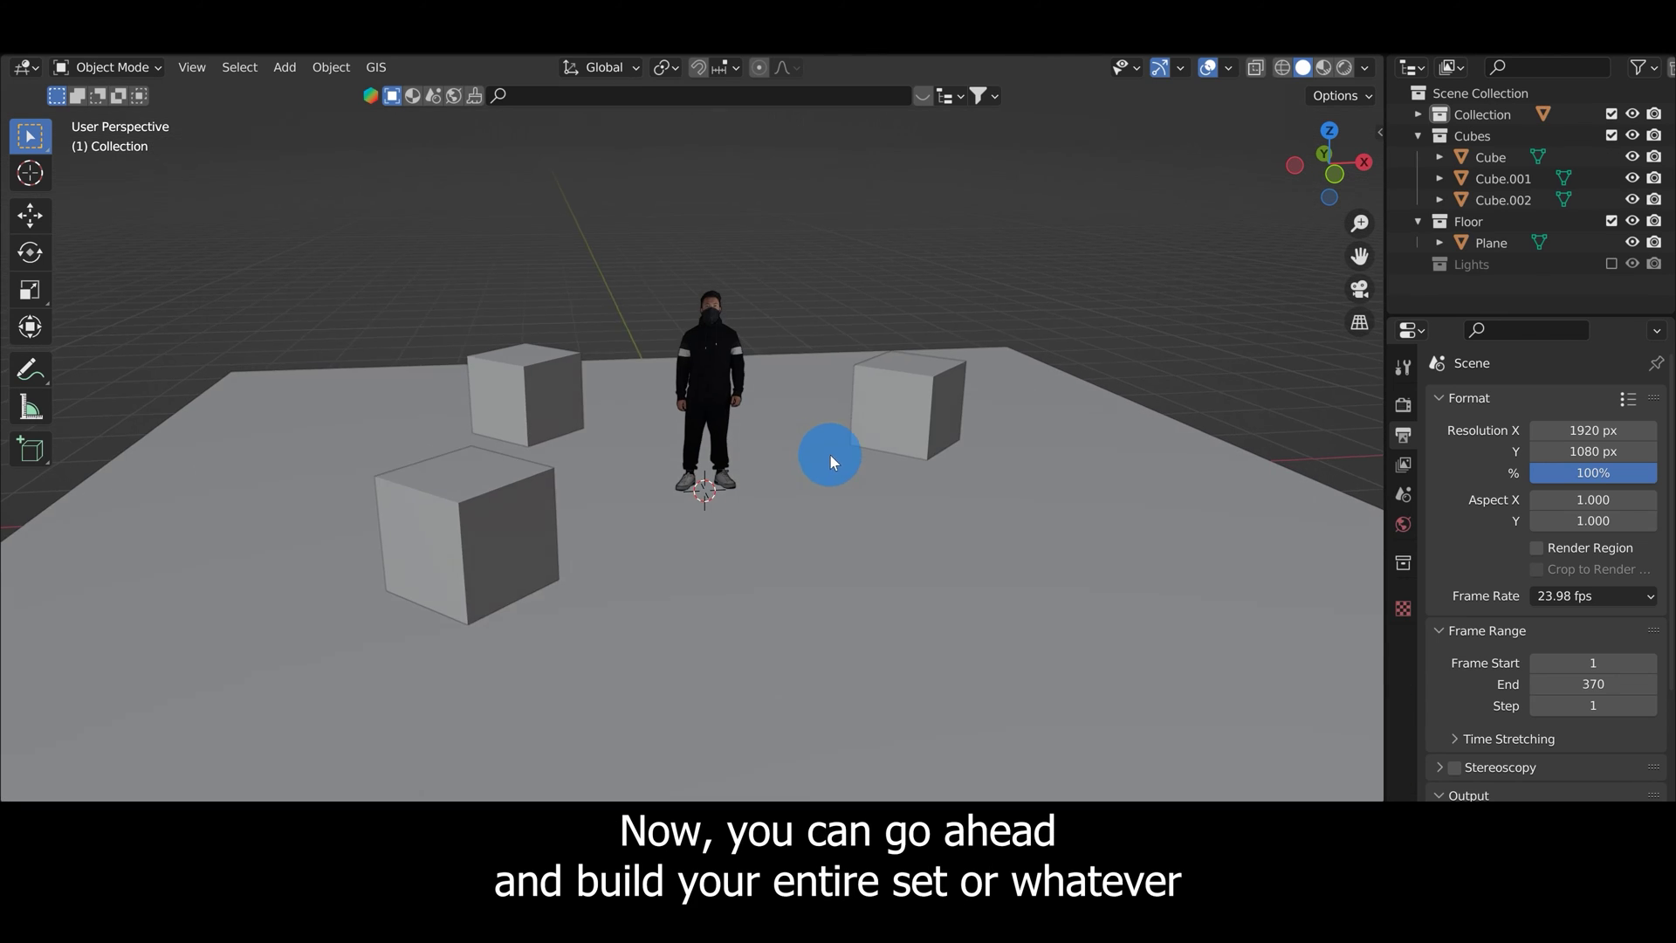
pyautogui.moveTo(829, 453); pyautogui.dragTo(621, 215, button='middle')
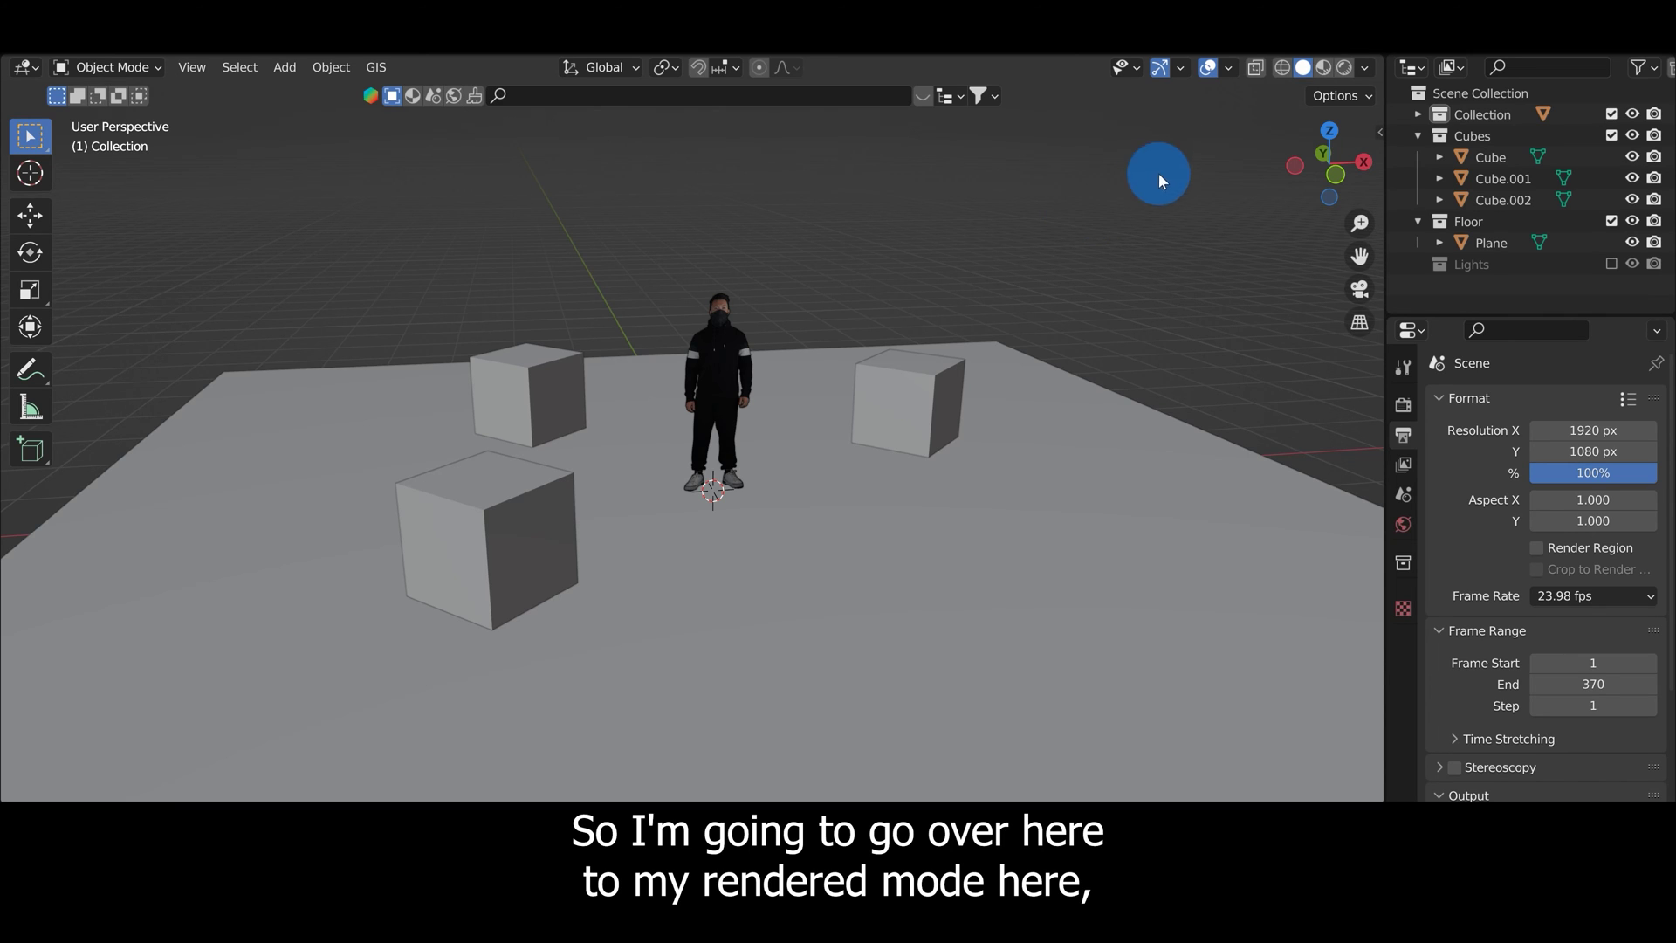
pyautogui.click(1343, 67)
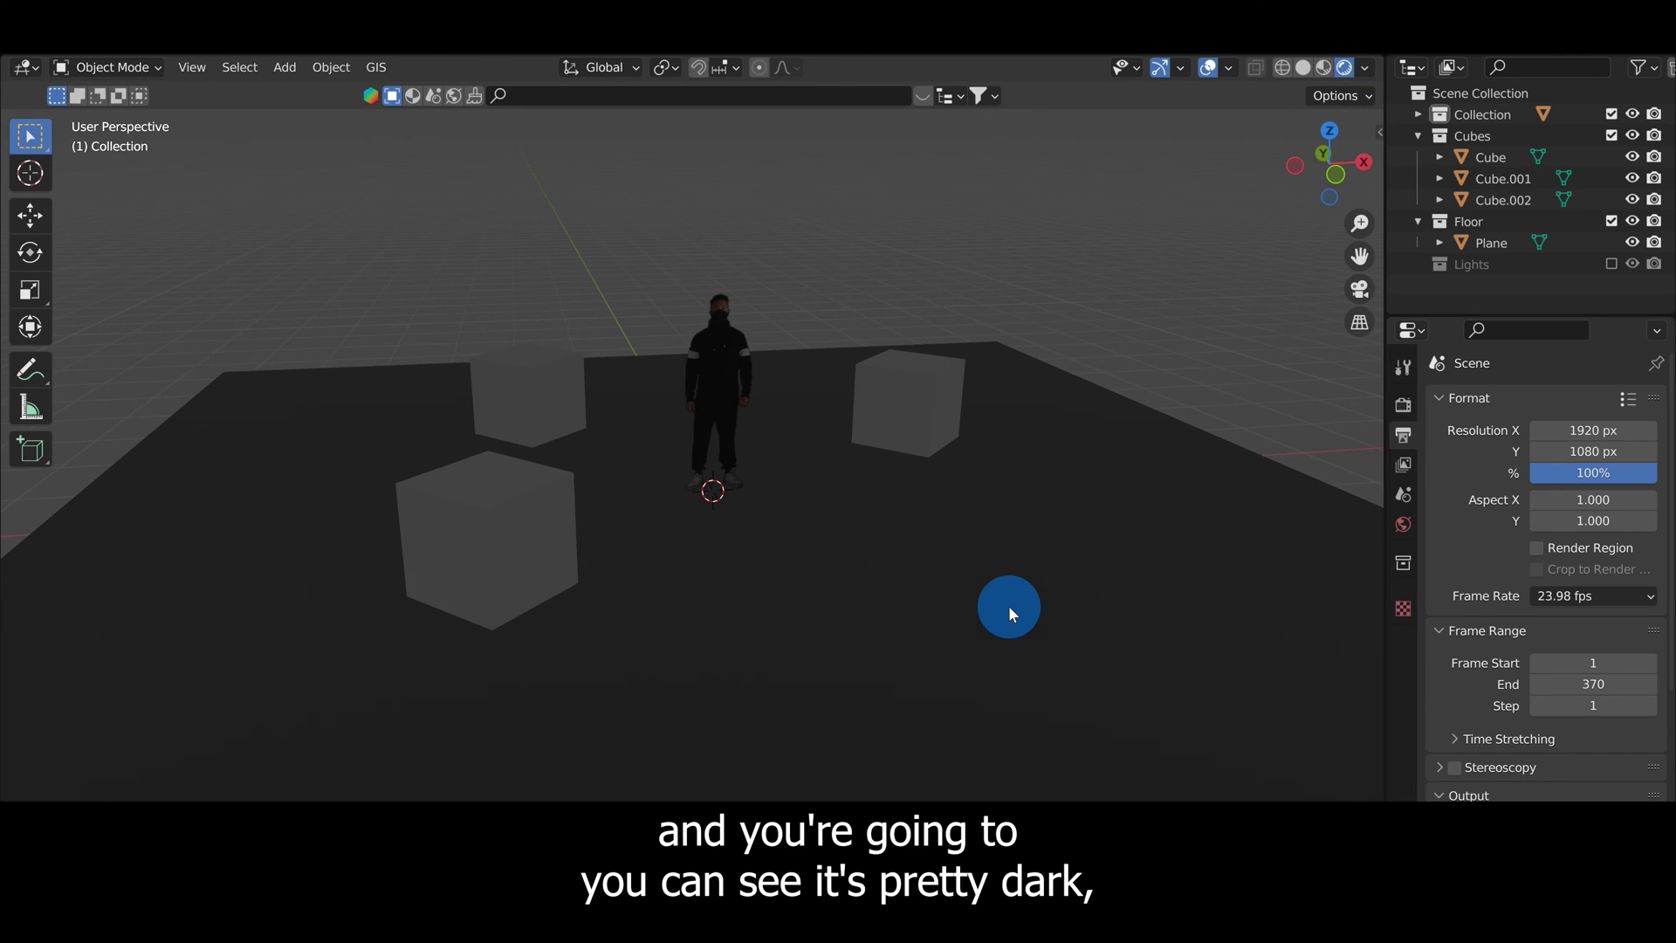
pyautogui.moveTo(913, 453); pyautogui.dragTo(825, 384, button='middle')
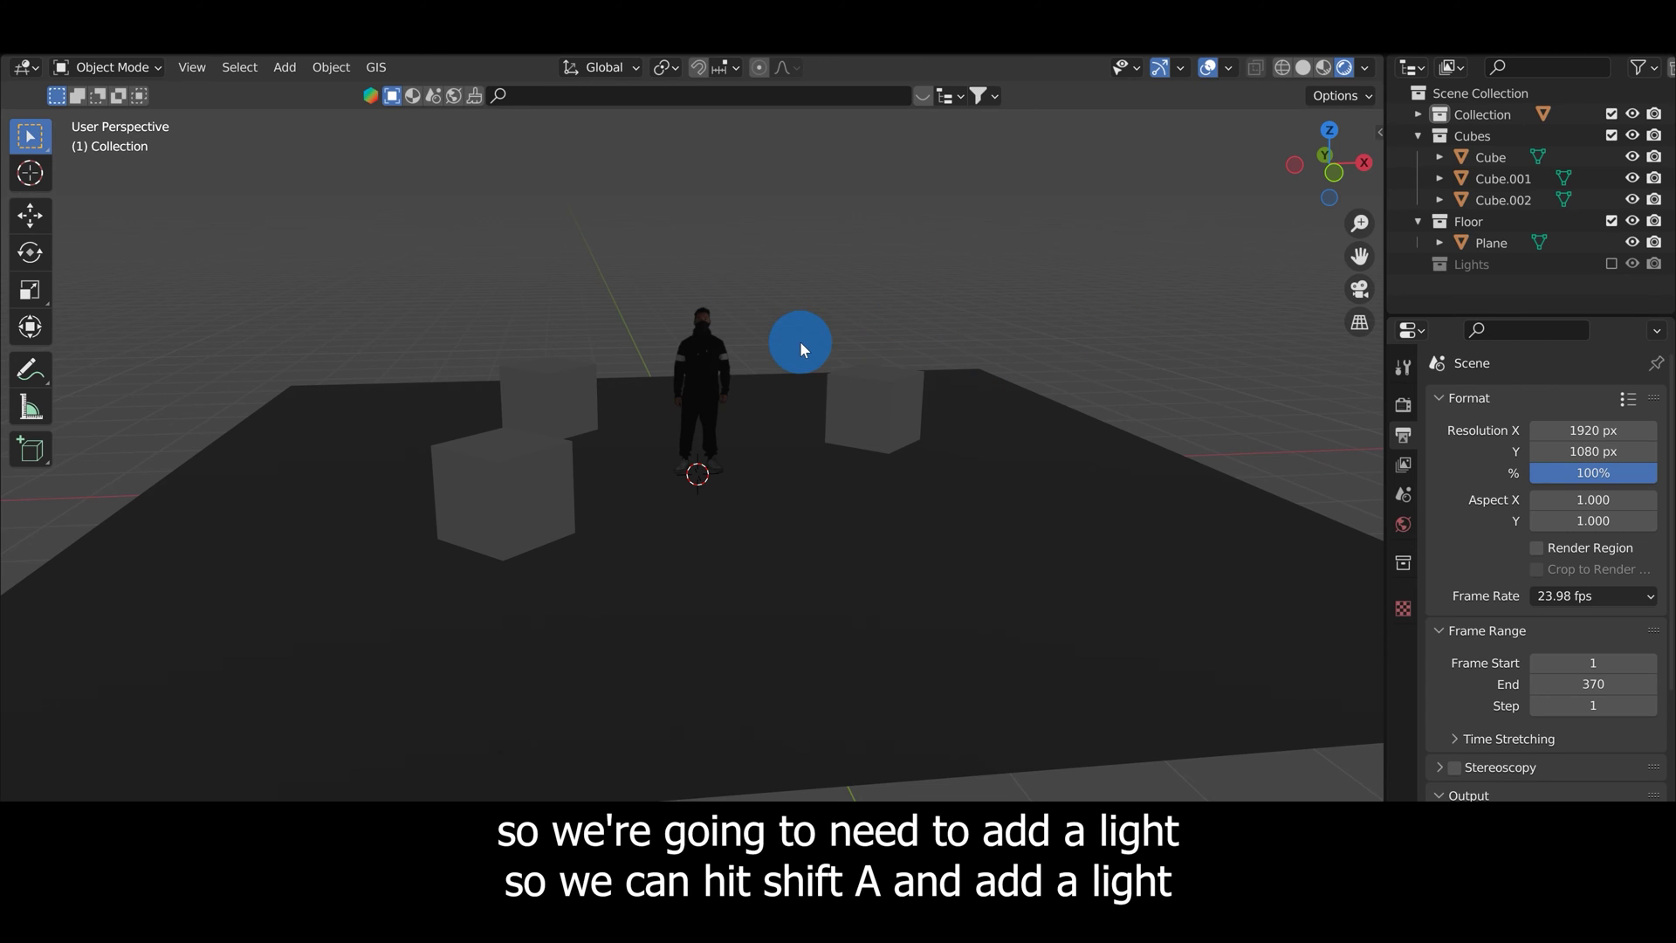
# - Add a point light and move it up and along Y above the scene
pyautogui.hotkey('shift', 'a')
pyautogui.moveTo(746, 604)
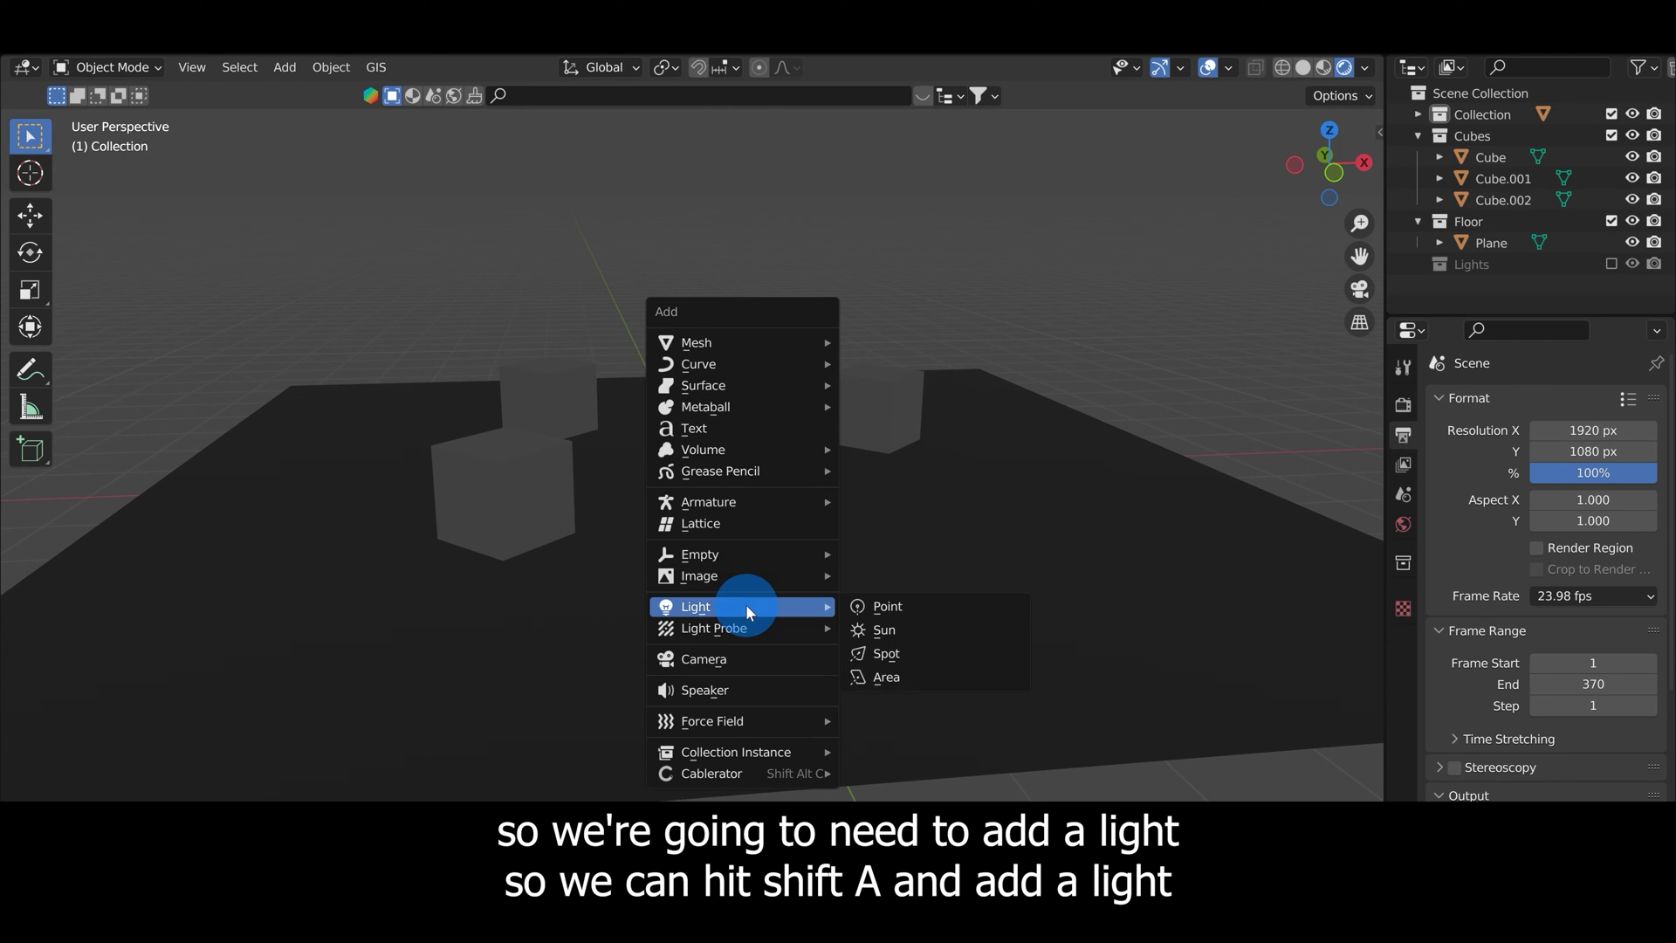
pyautogui.click(861, 606)
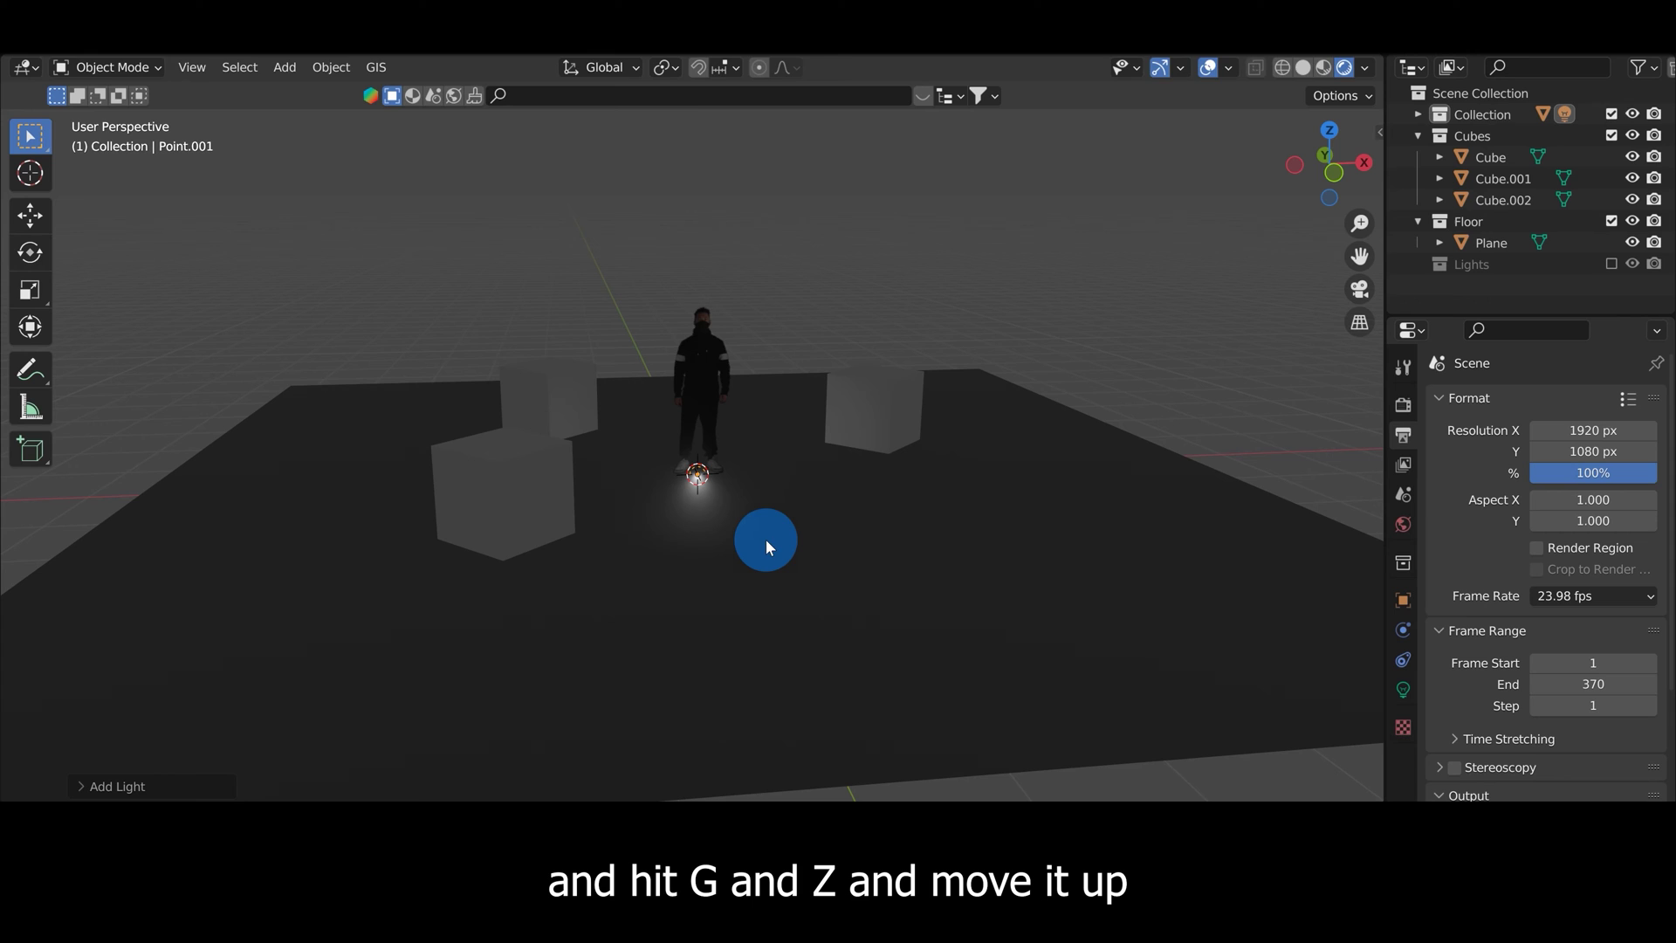
pyautogui.press('g')
pyautogui.press('z')
pyautogui.click(762, 407)
pyautogui.press('g')
pyautogui.press('y')
pyautogui.click(809, 462)
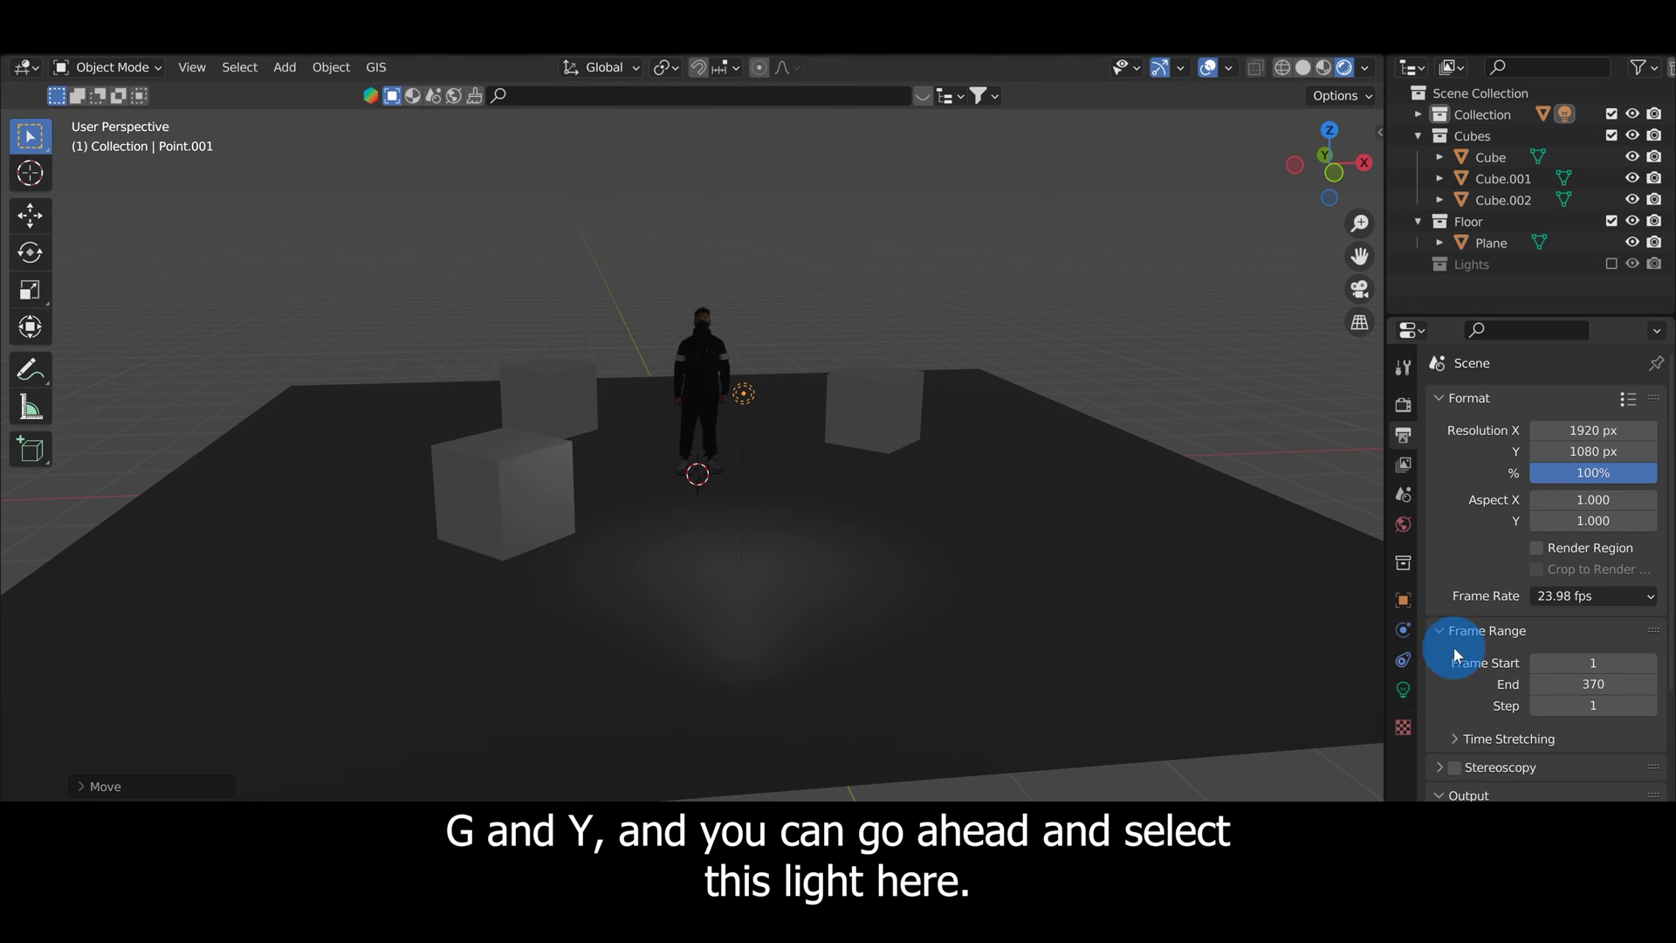
# - Set the point light's power to 200 W
pyautogui.click(1402, 689)
pyautogui.click(1541, 547)
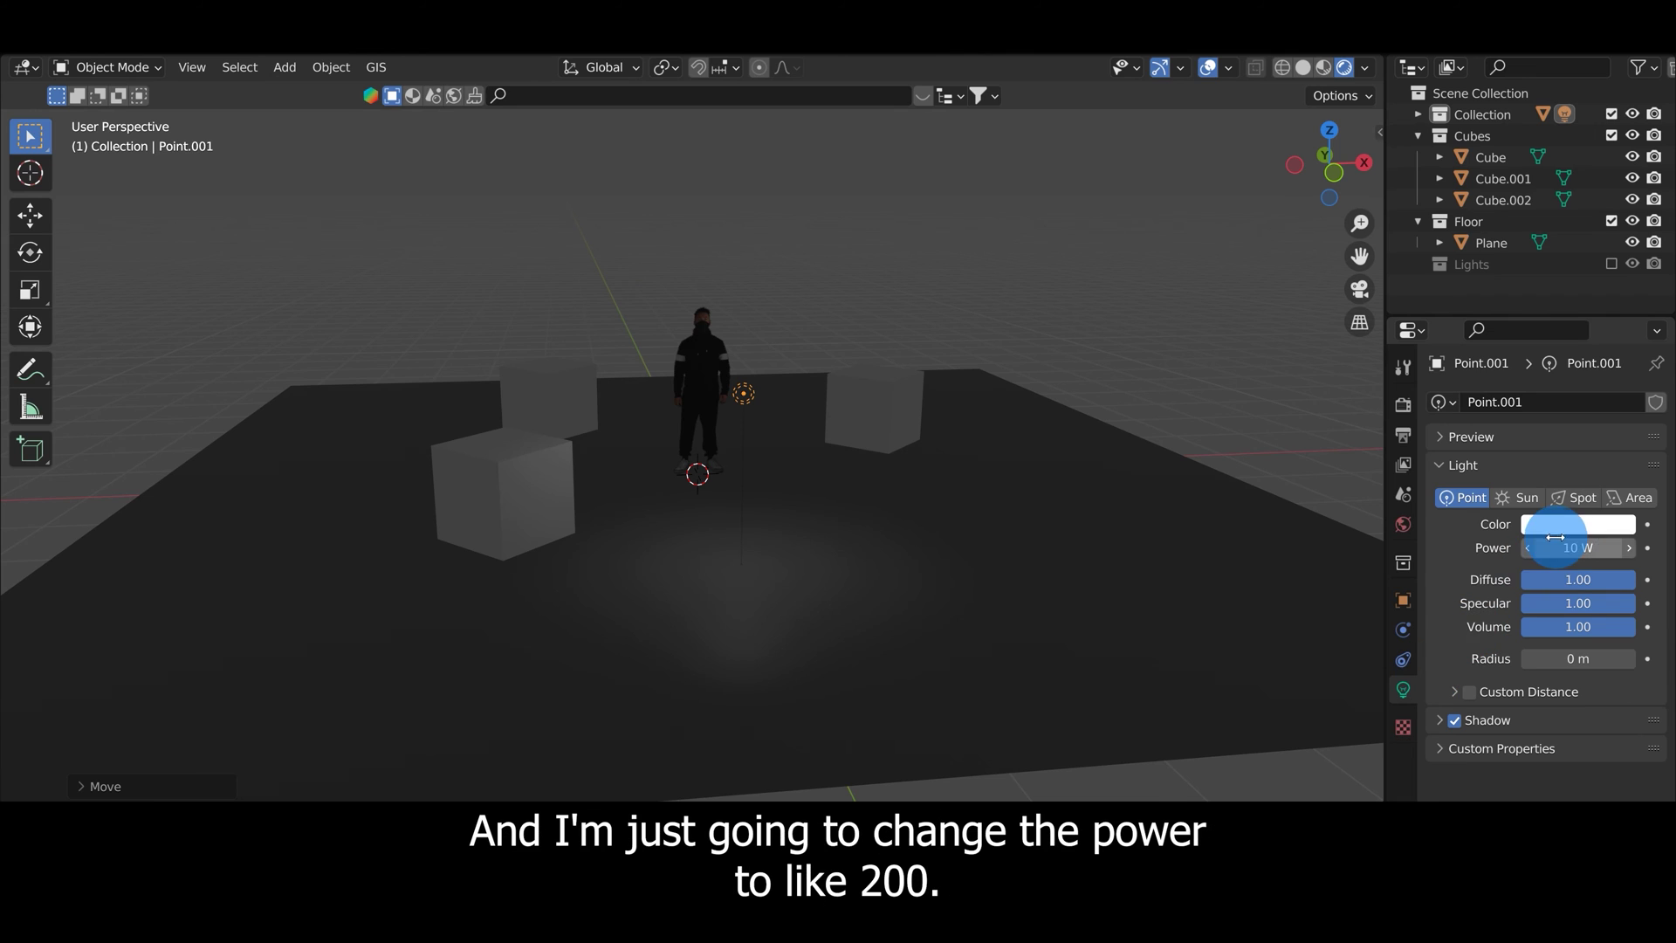
pyautogui.doubleClick(1545, 547)
pyautogui.write('200')
pyautogui.click(752, 538)
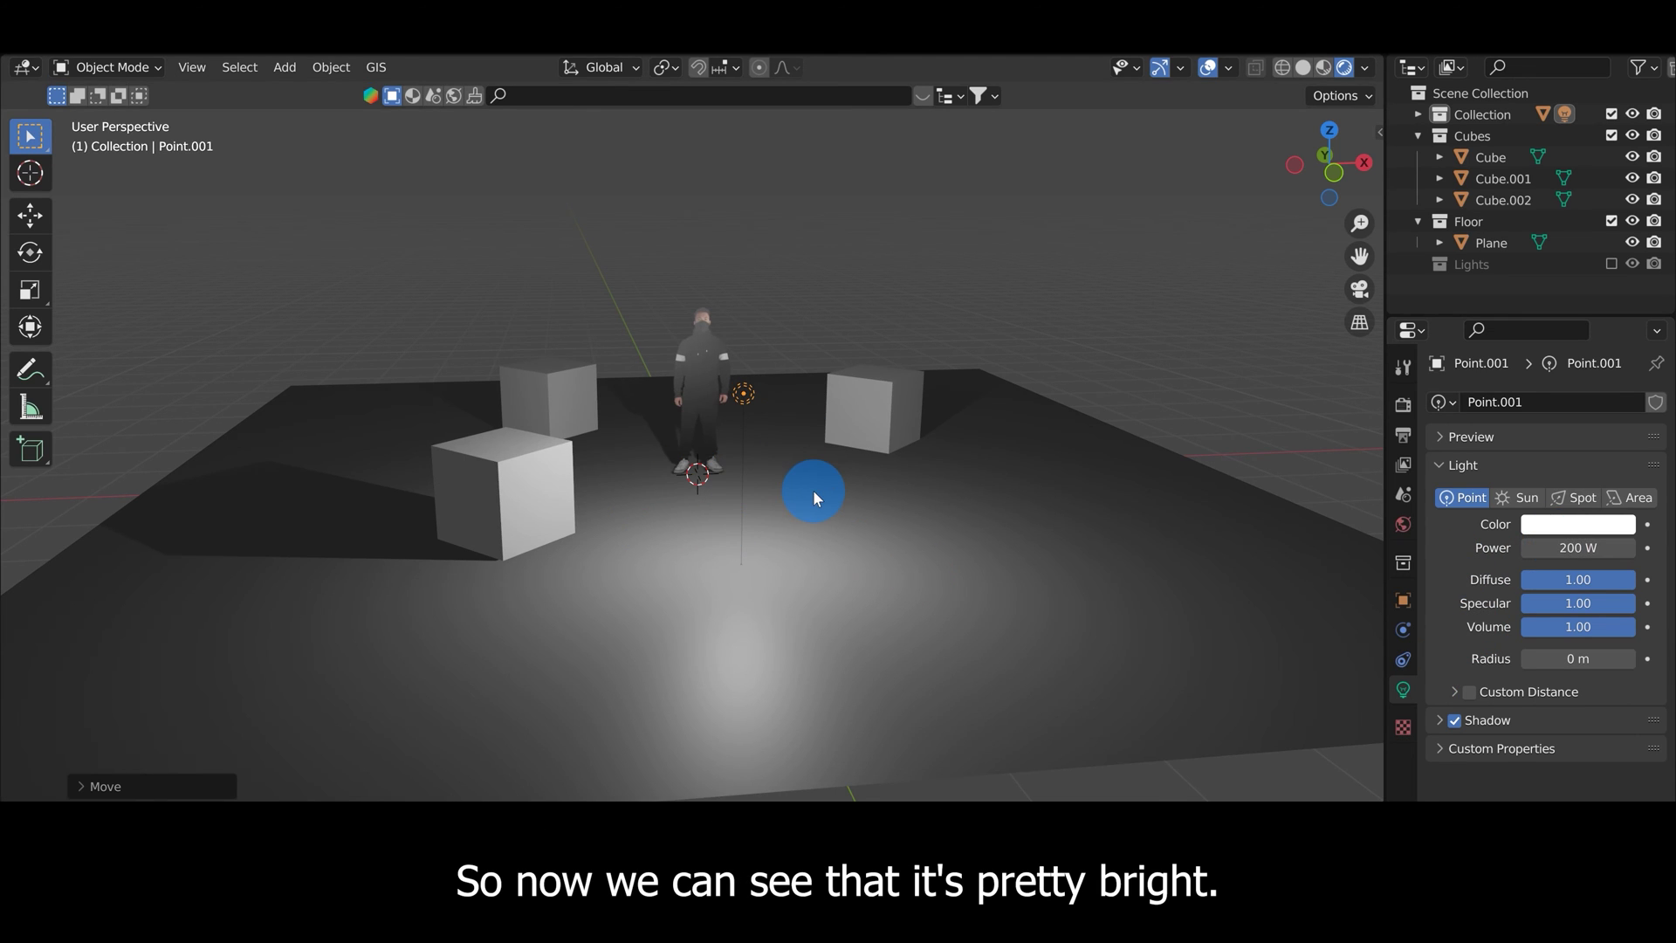
# - Reposition the point light so the figure and cubes cast shadows on the floor
pyautogui.press('g')
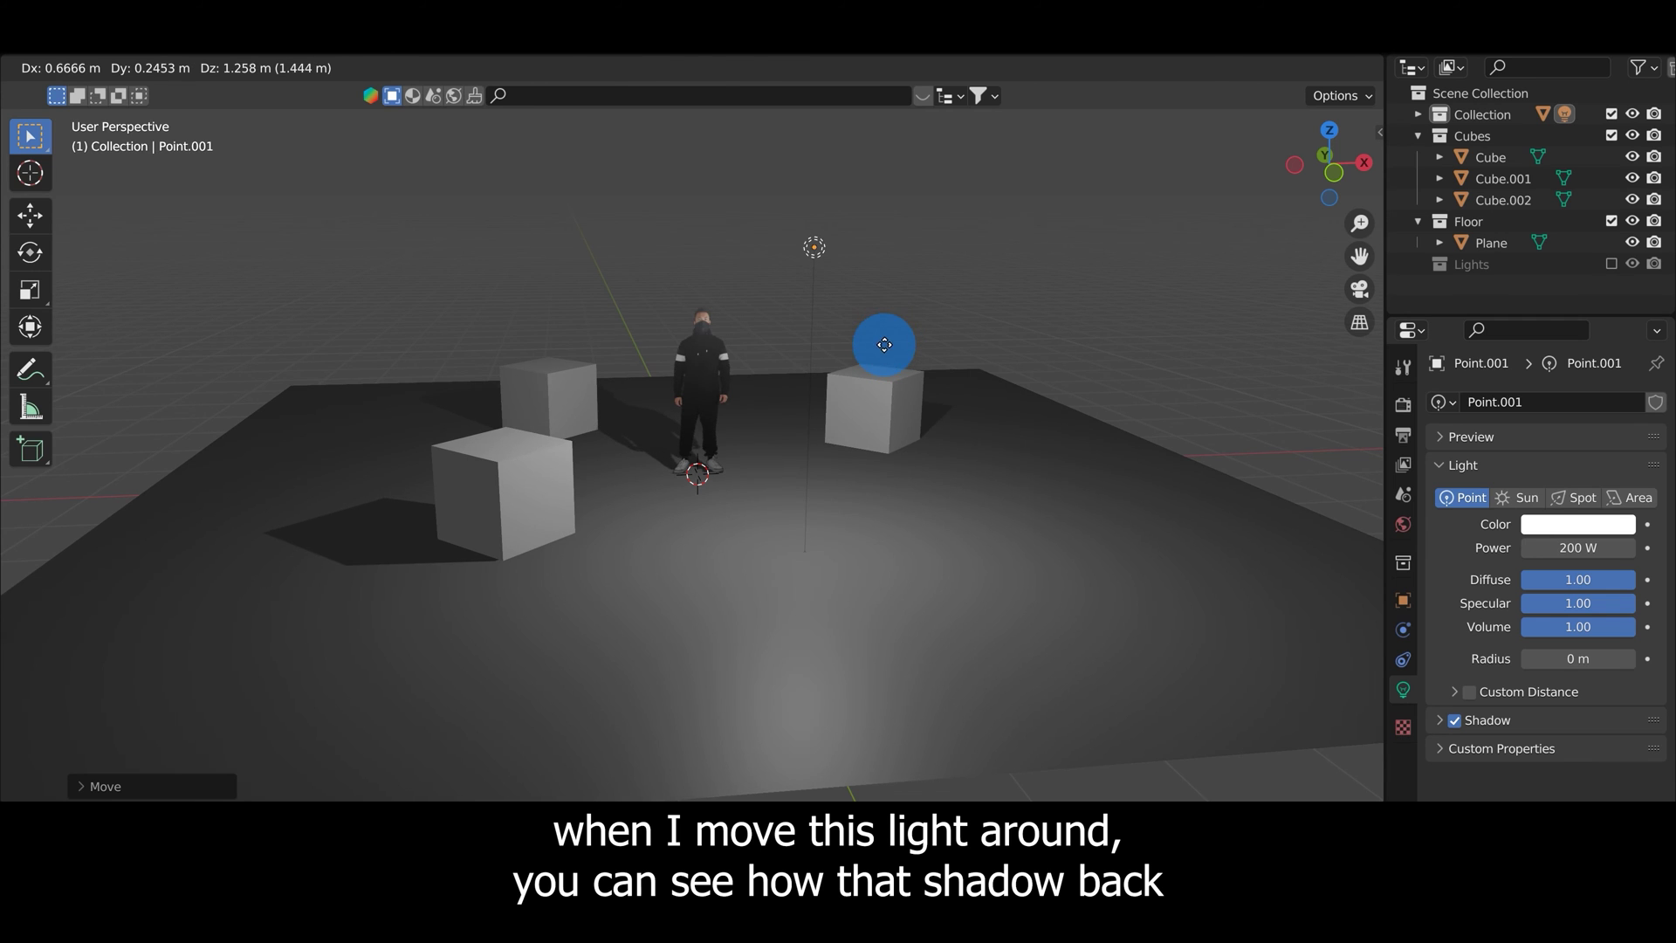
pyautogui.click(883, 347)
pyautogui.press('g')
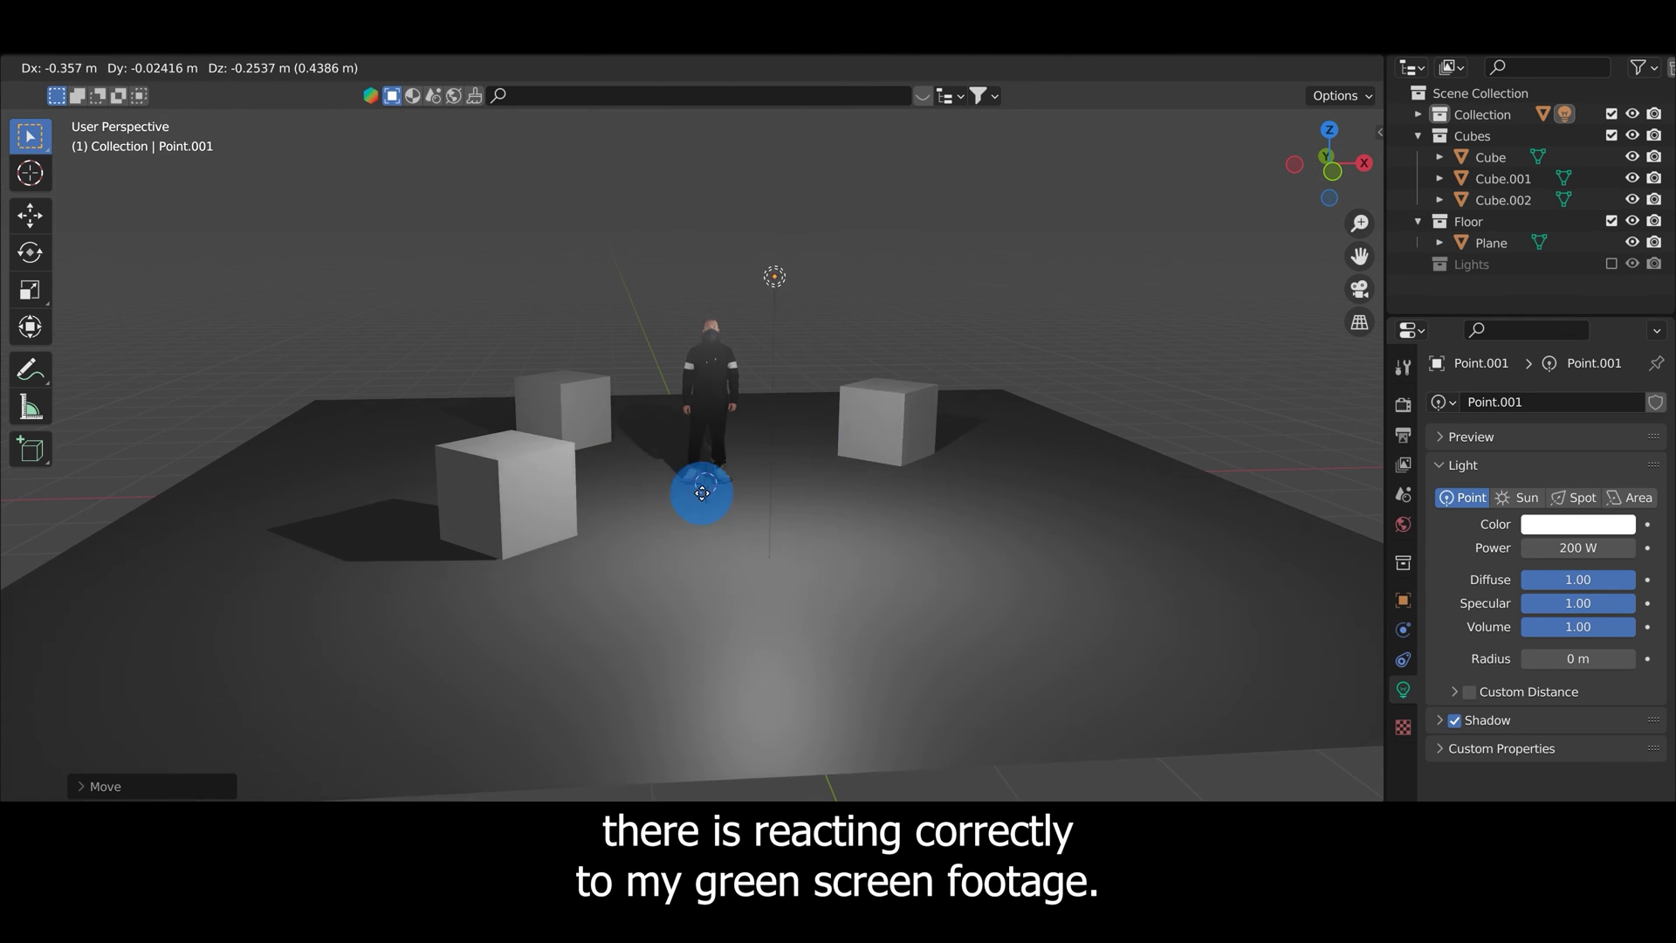
pyautogui.click(664, 483)
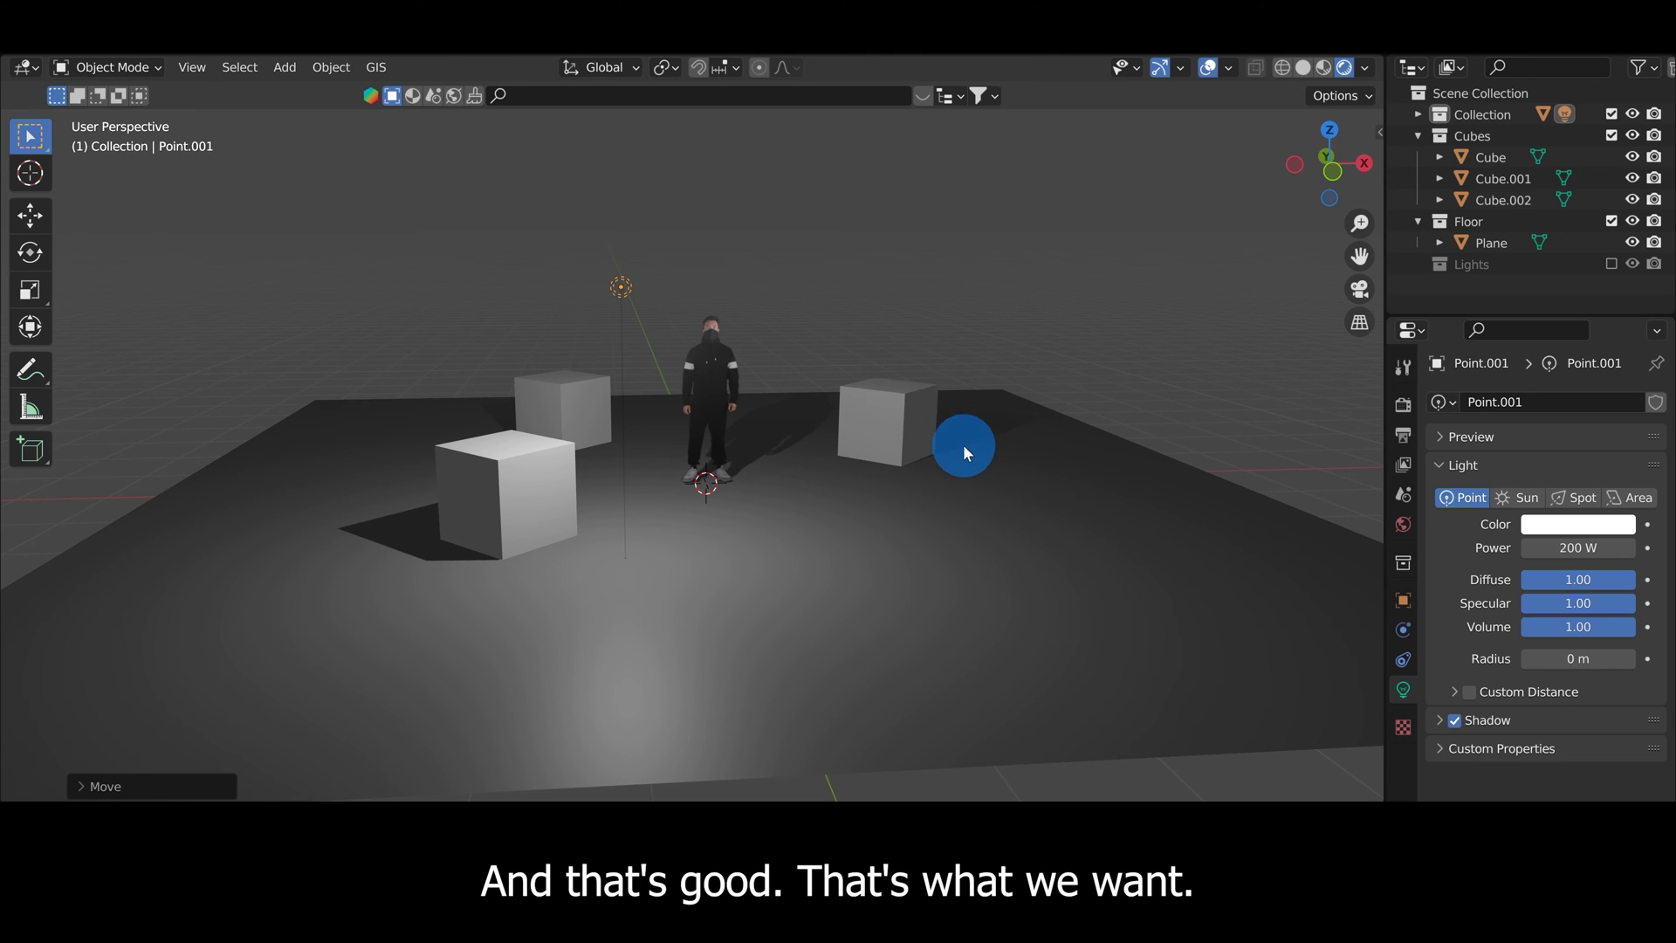
# - Tick Ambient Occlusion and Screen Space Reflections in the Render Properties
pyautogui.click(1402, 407)
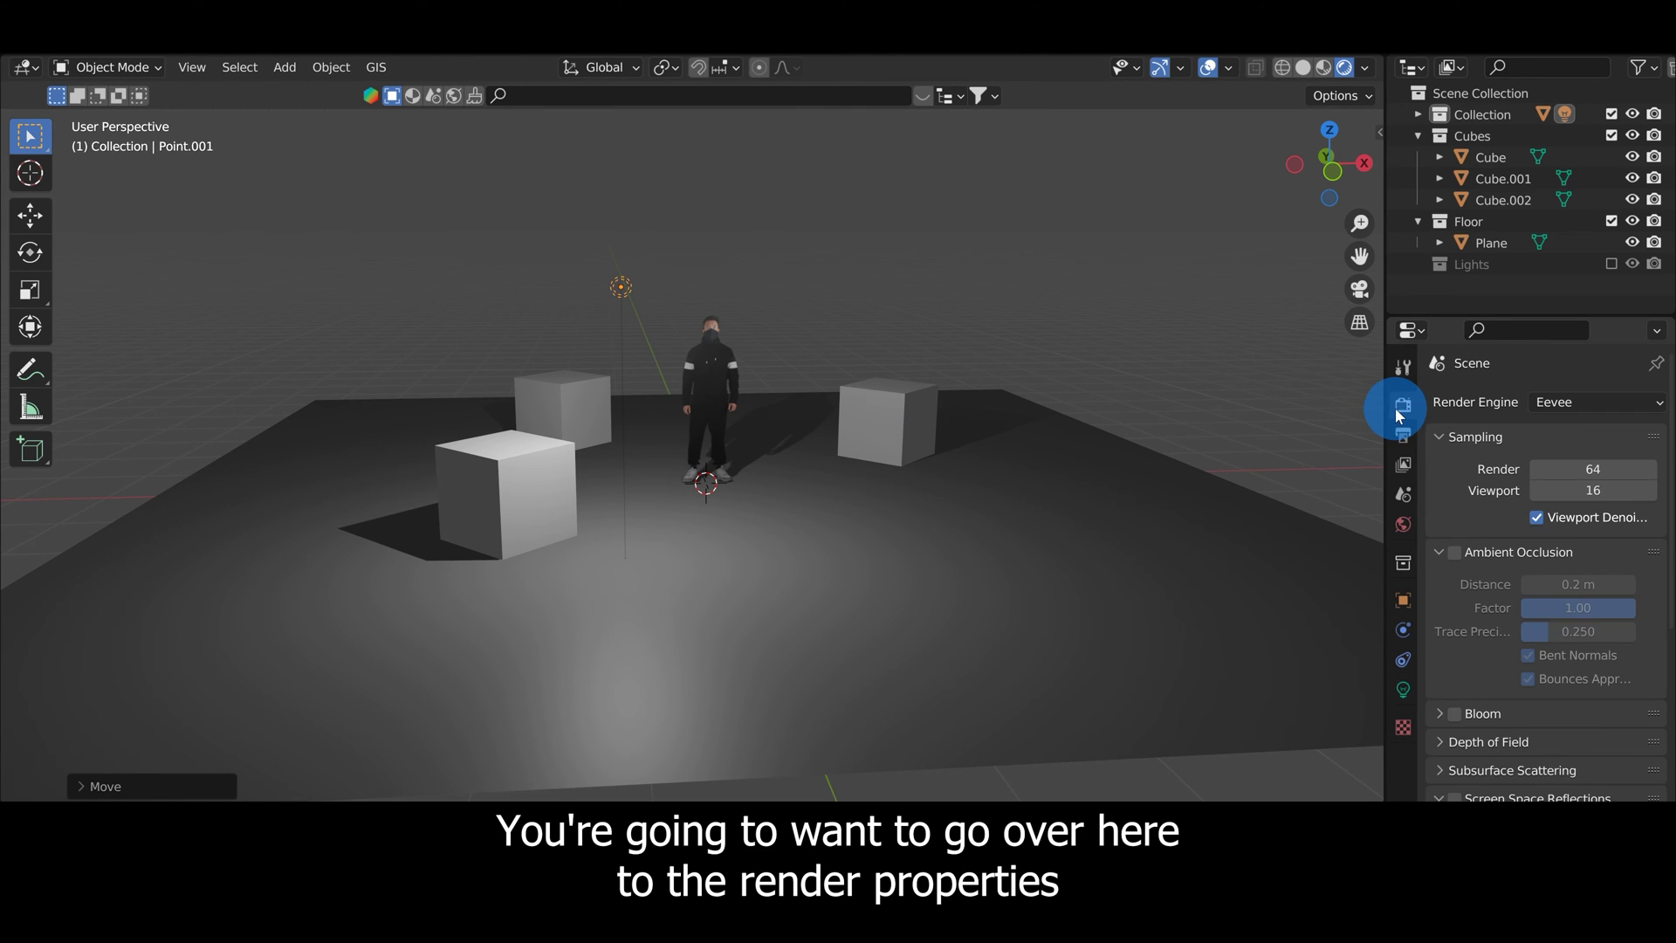
pyautogui.click(1454, 552)
pyautogui.scroll(-3, 1442, 593)
pyautogui.scroll(-1, 1440, 603)
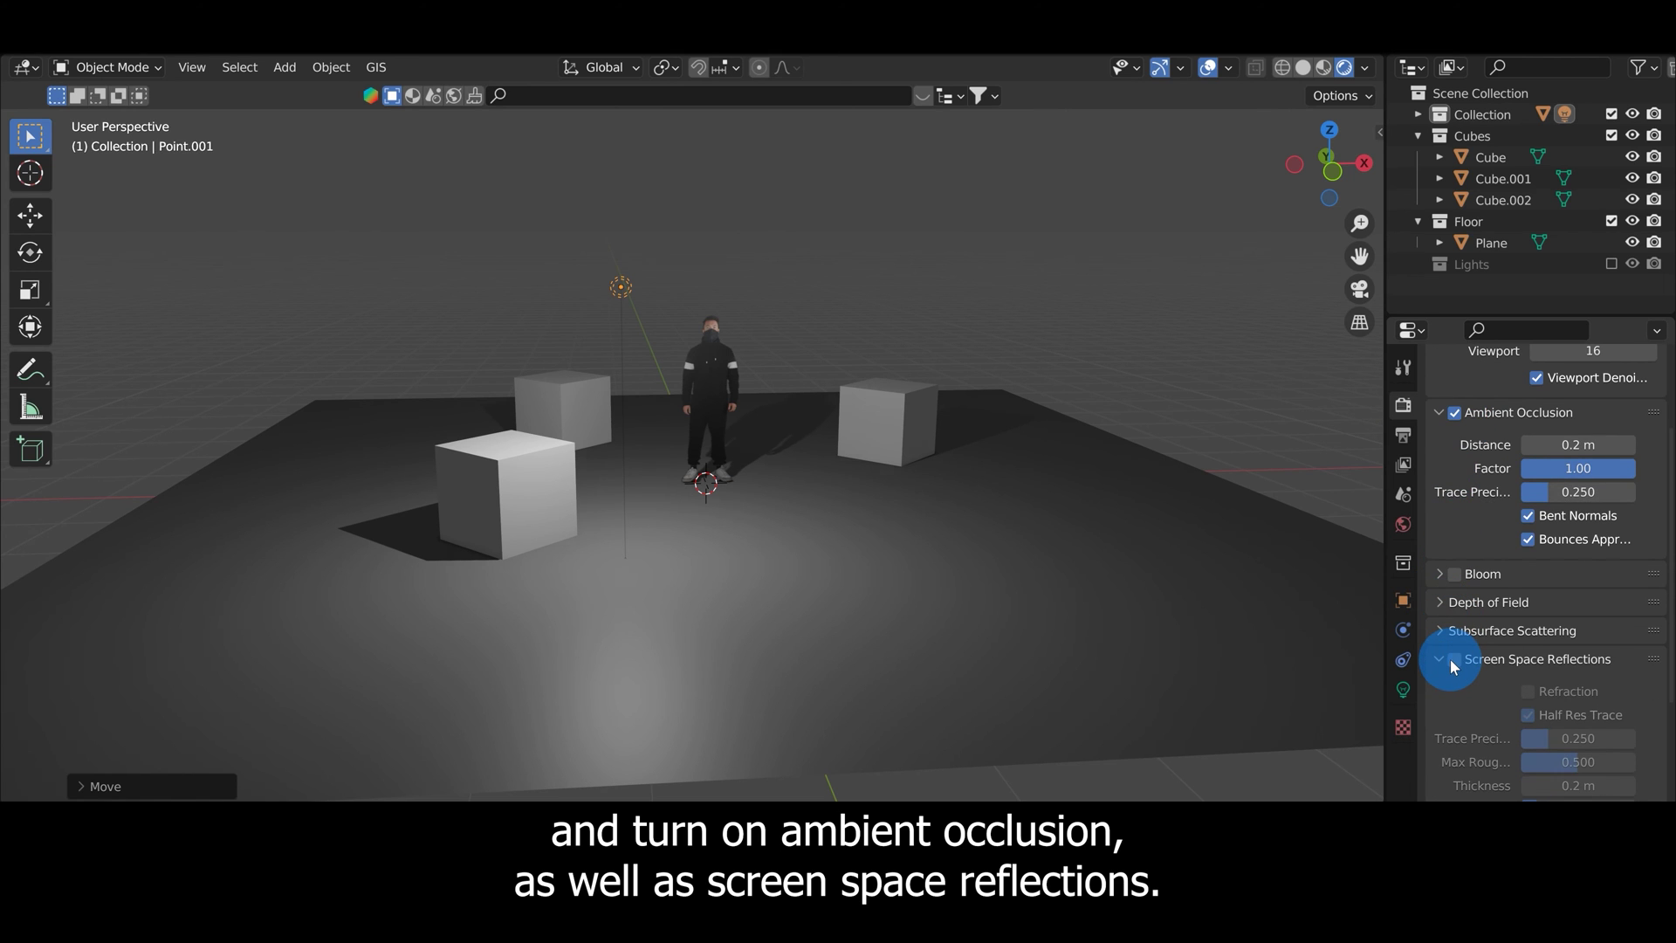
pyautogui.click(1450, 659)
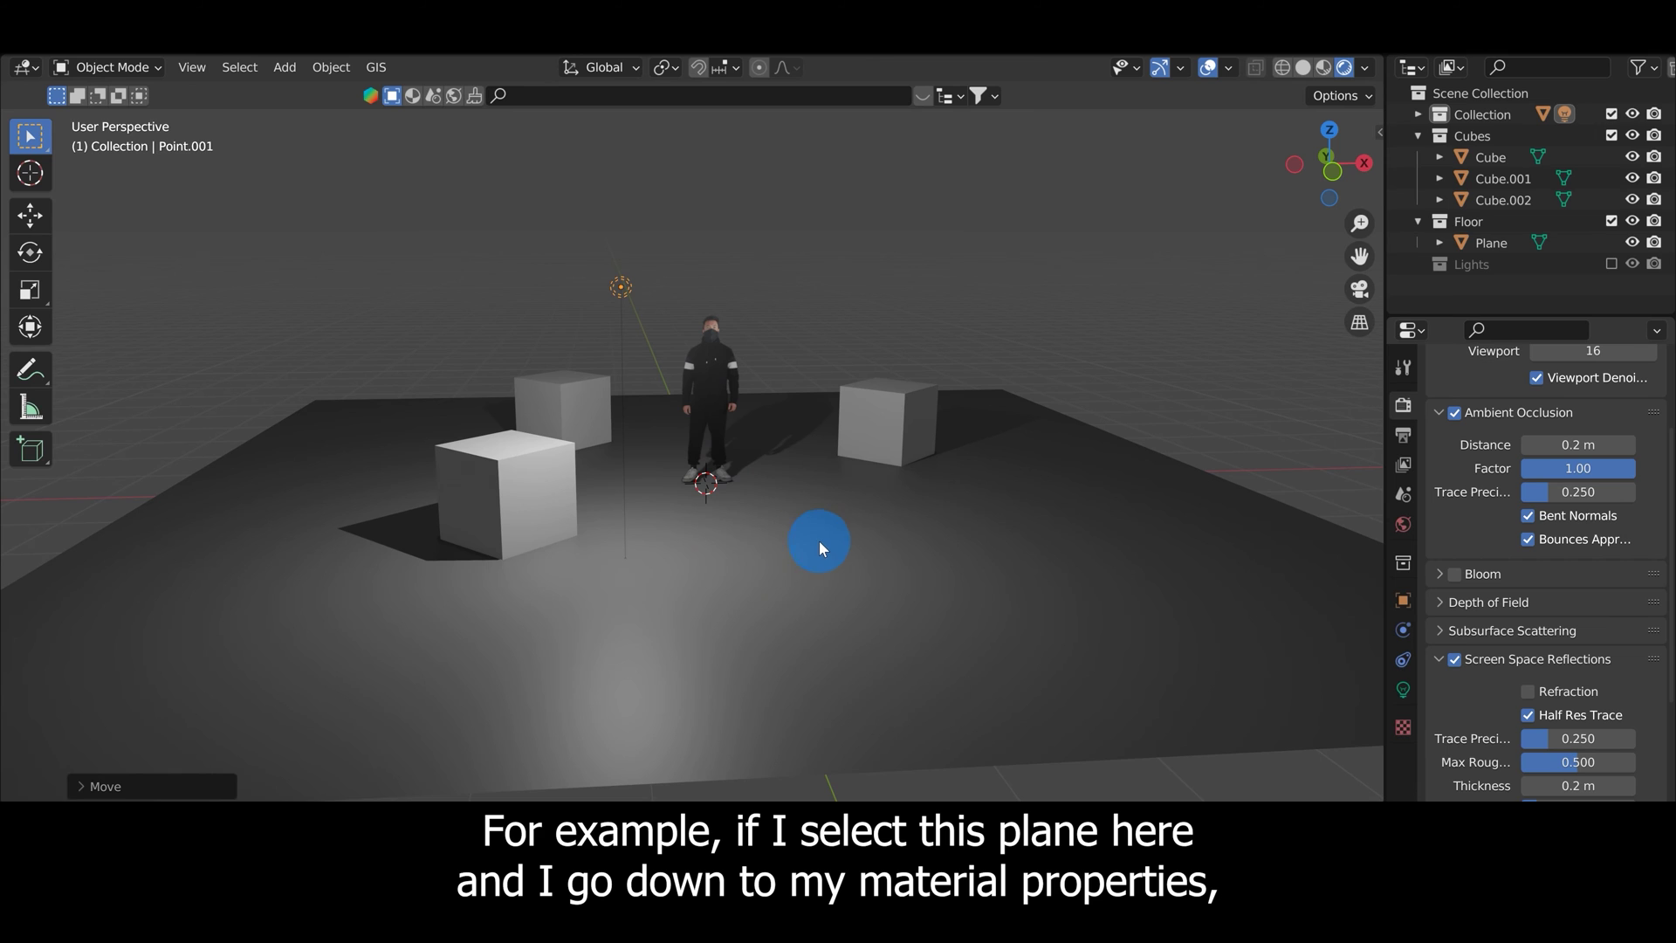
# - Select the floor plane and drop its material Roughness to 0
pyautogui.click(746, 545)
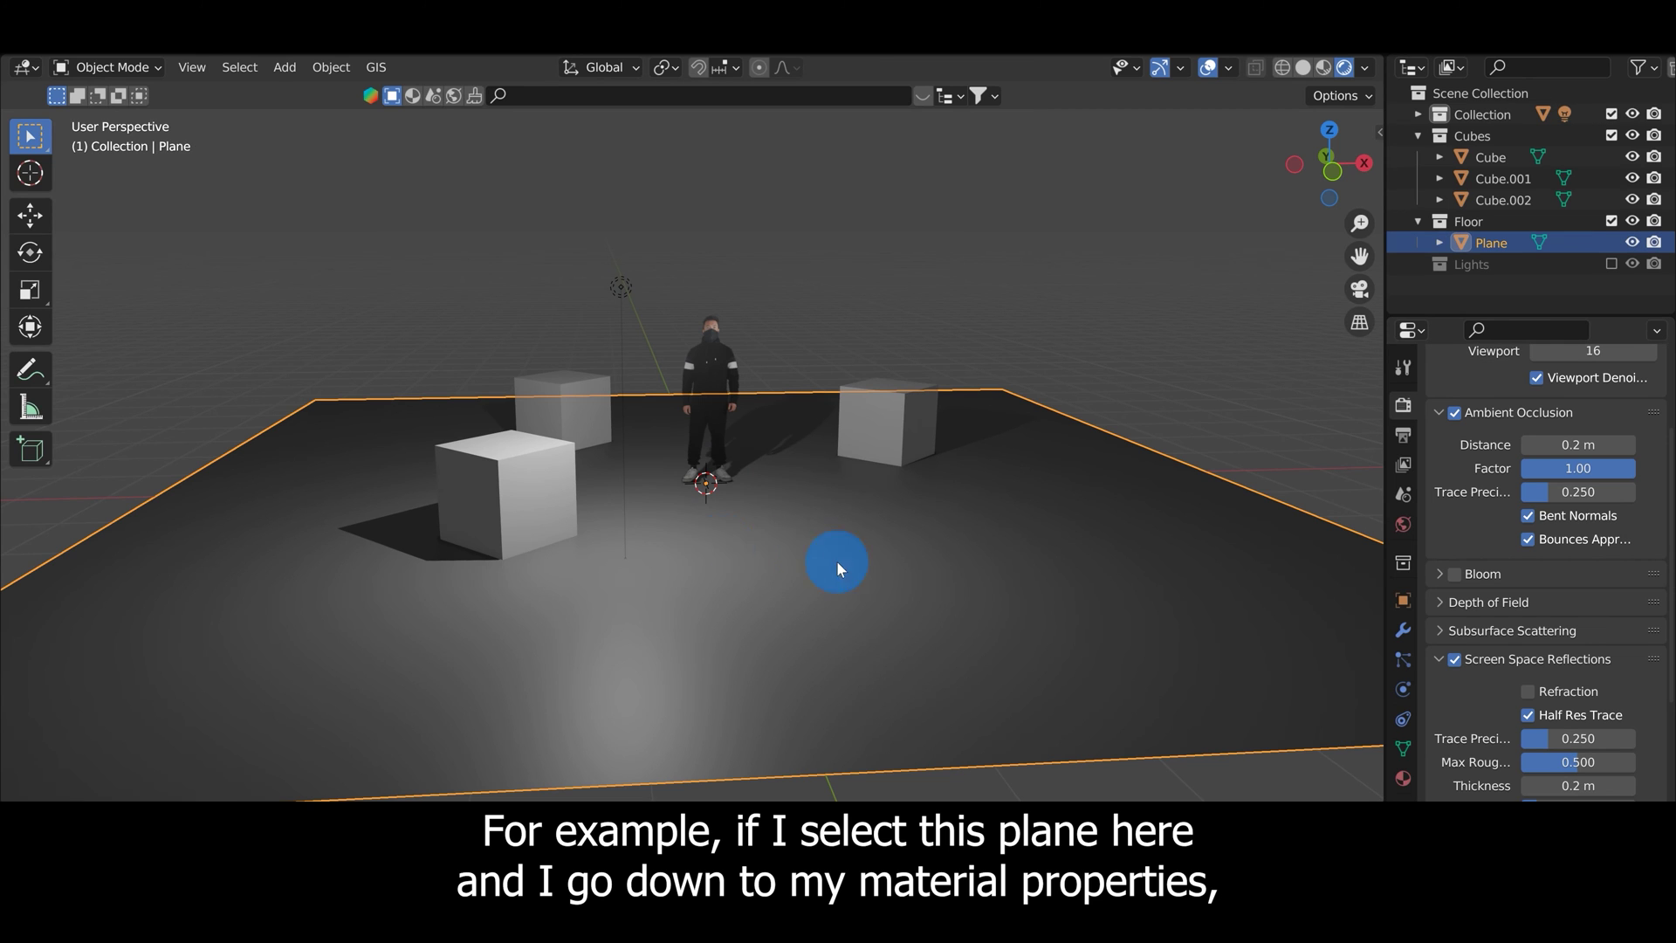
pyautogui.click(1397, 769)
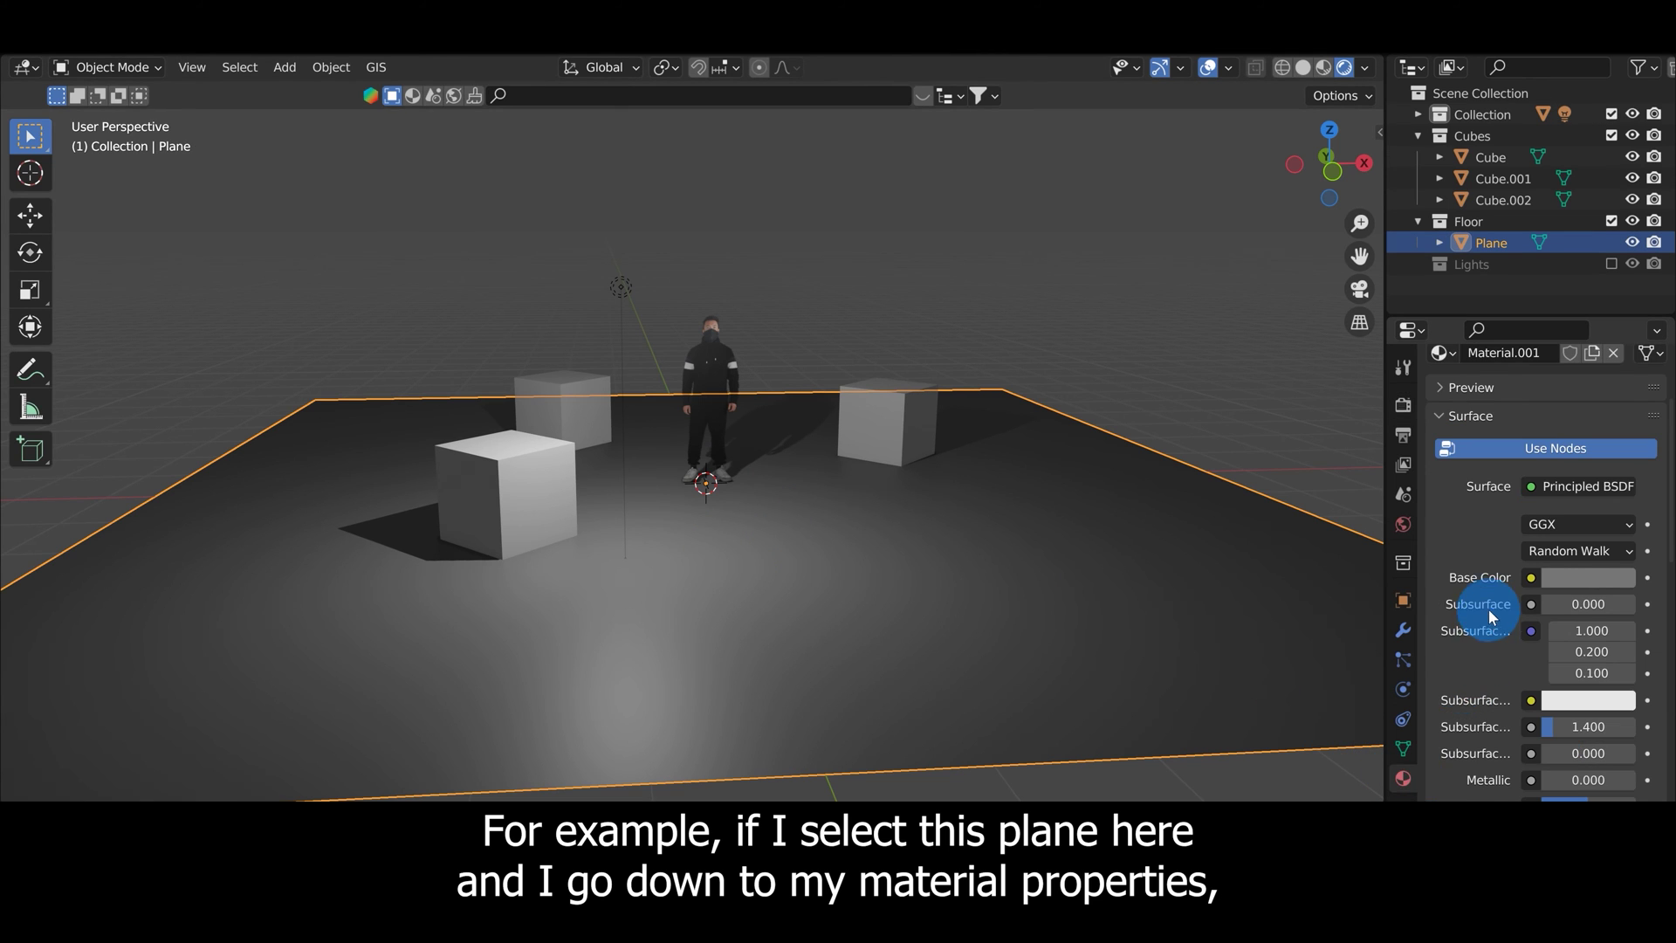
pyautogui.scroll(-5, 1488, 609)
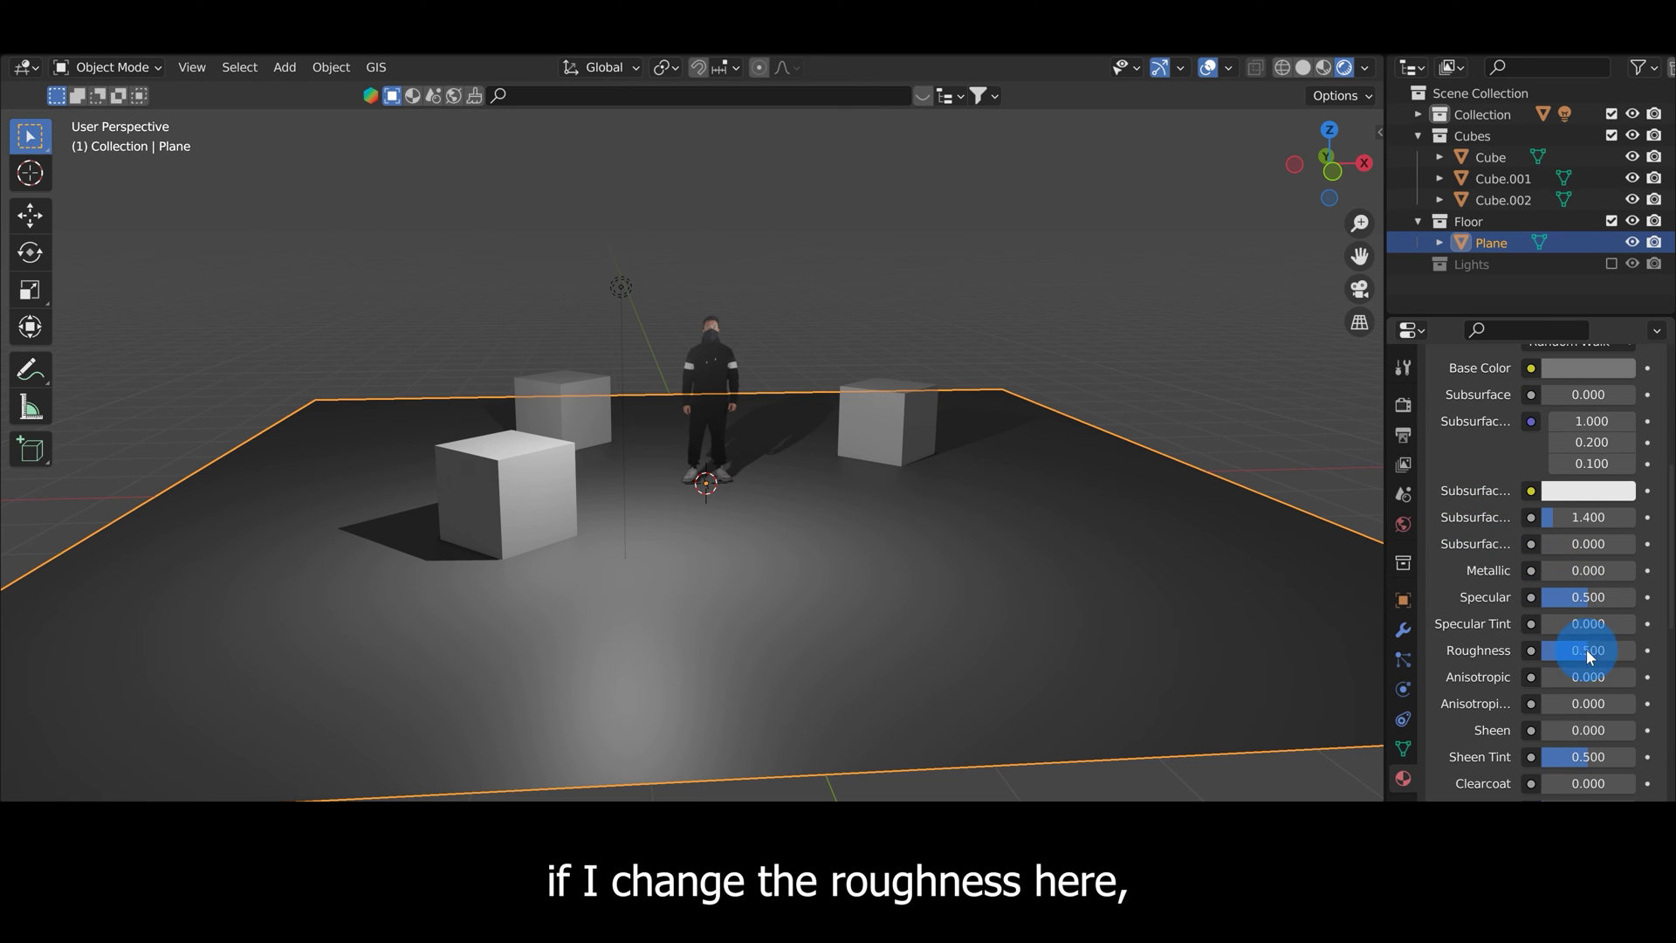
pyautogui.moveTo(1585, 656); pyautogui.dragTo(1536, 656)
pyautogui.scroll(6, 677, 584)
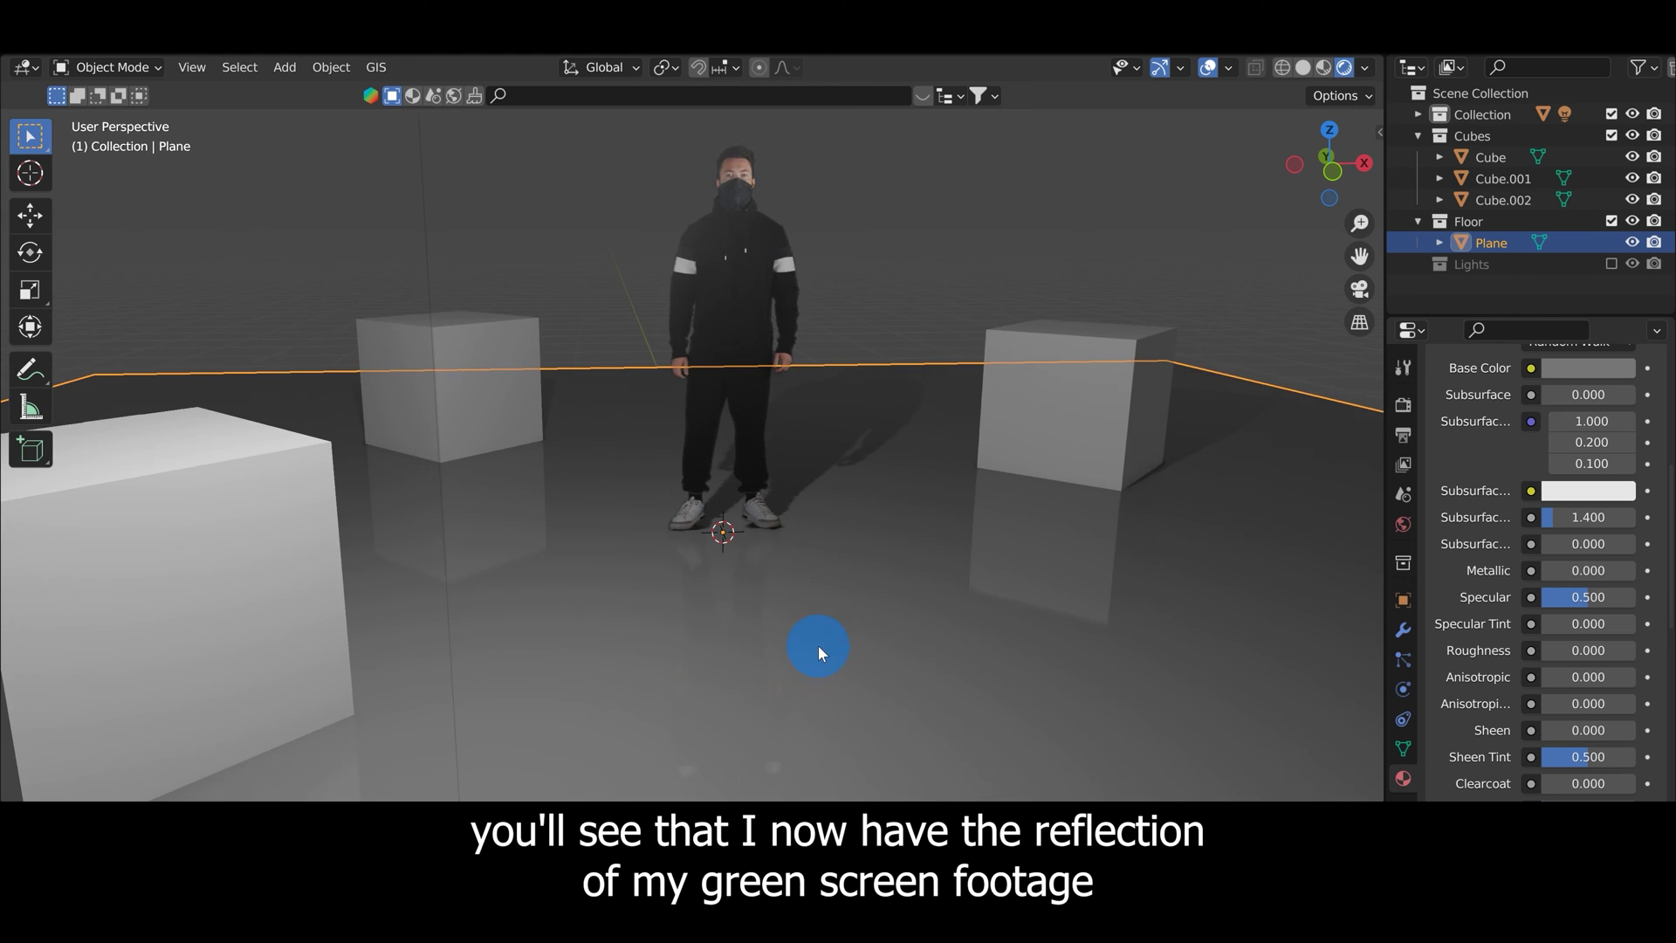
pyautogui.moveTo(819, 645); pyautogui.dragTo(1018, 491, button='middle')
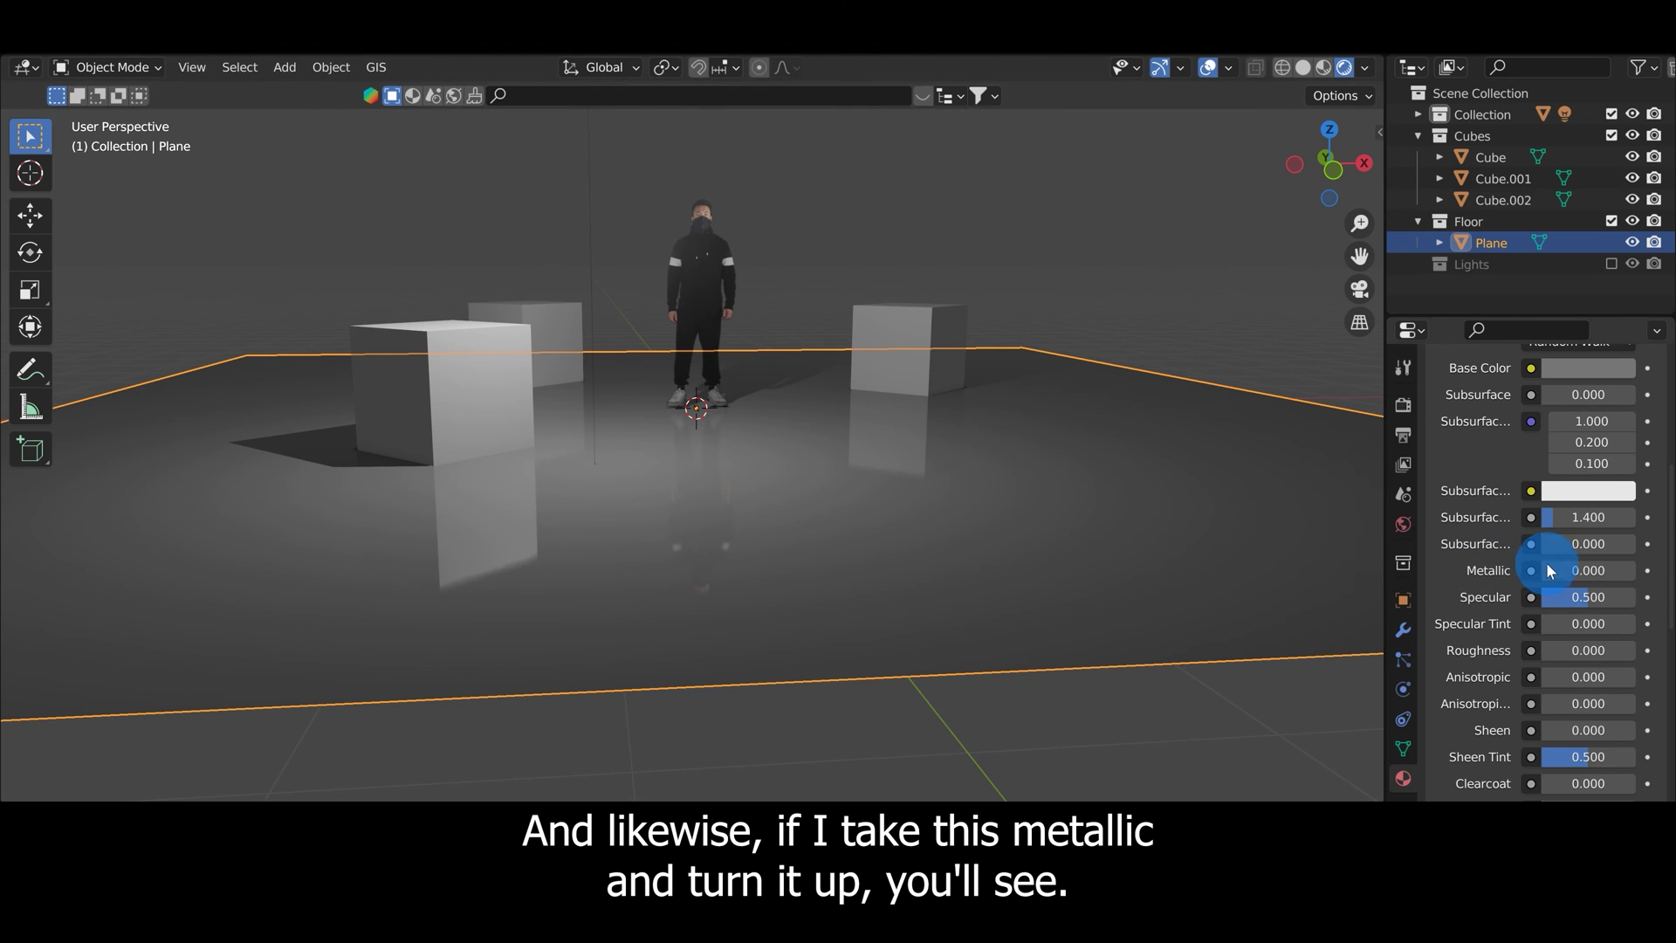
# - Set the floor's Metallic to 0.780 and Roughness to 0.156
pyautogui.moveTo(1553, 565); pyautogui.dragTo(1472, 547)
pyautogui.moveTo(768, 454)
pyautogui.mouseDown(button='middle')
pyautogui.moveTo(794, 470)
pyautogui.moveTo(737, 468)
pyautogui.moveTo(756, 461)
pyautogui.mouseUp(button='middle')
pyautogui.moveTo(1640, 566); pyautogui.dragTo(1574, 650)
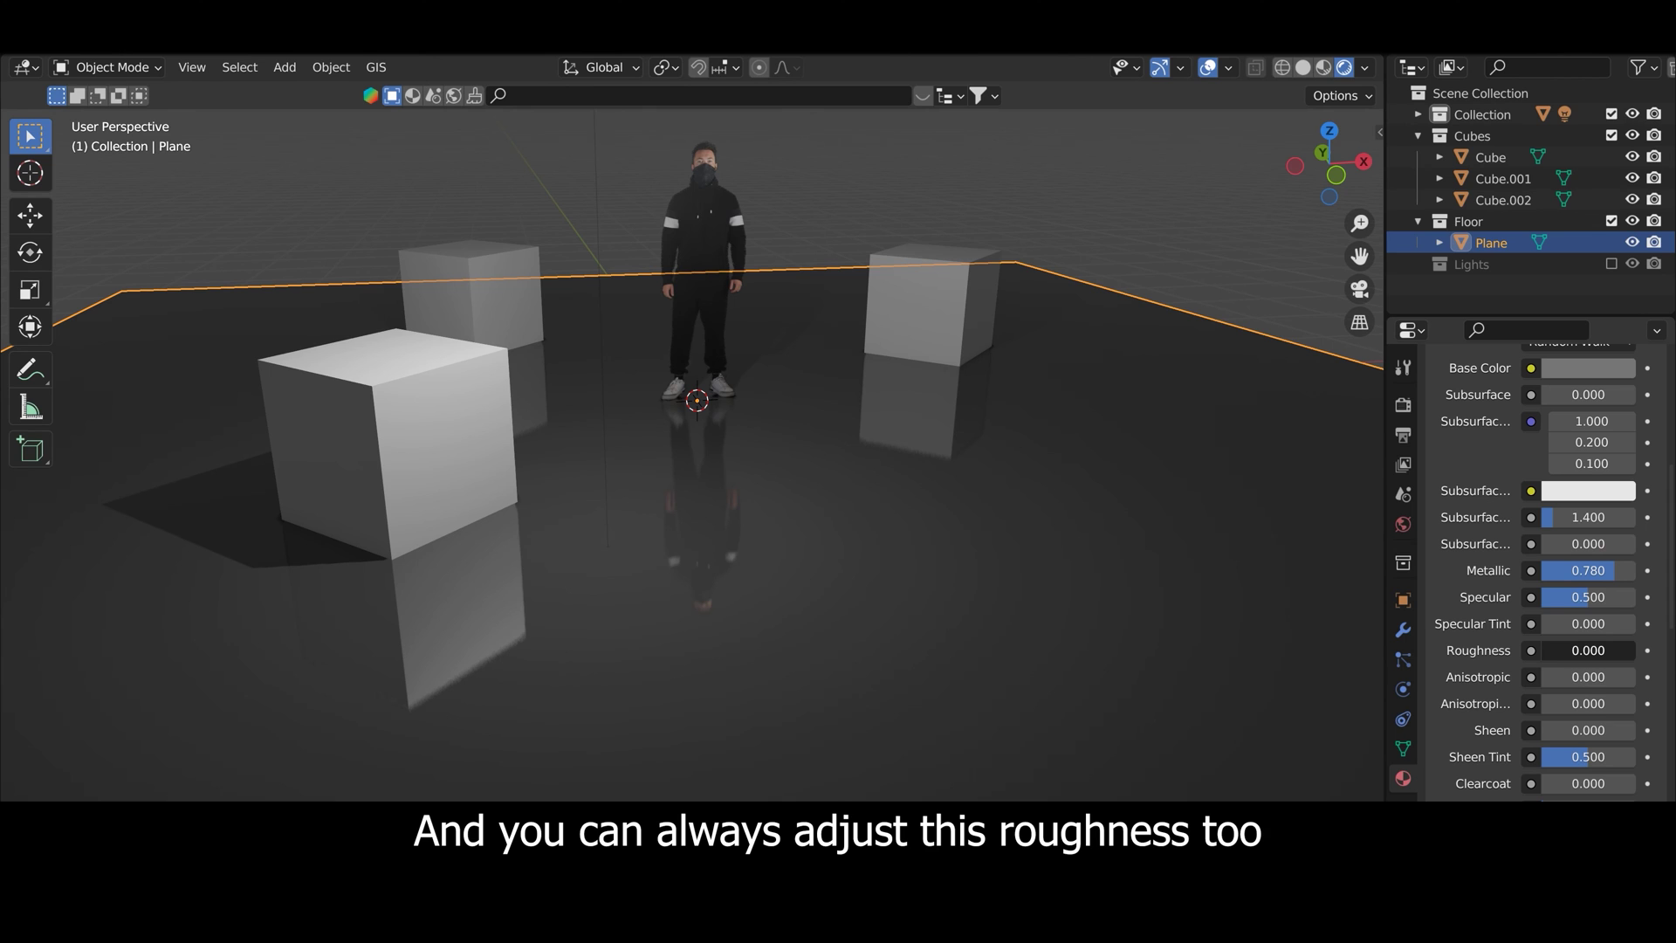
pyautogui.moveTo(1588, 650)
pyautogui.mouseDown()
pyautogui.moveTo(1617, 650)
pyautogui.moveTo(1602, 650)
pyautogui.mouseUp()
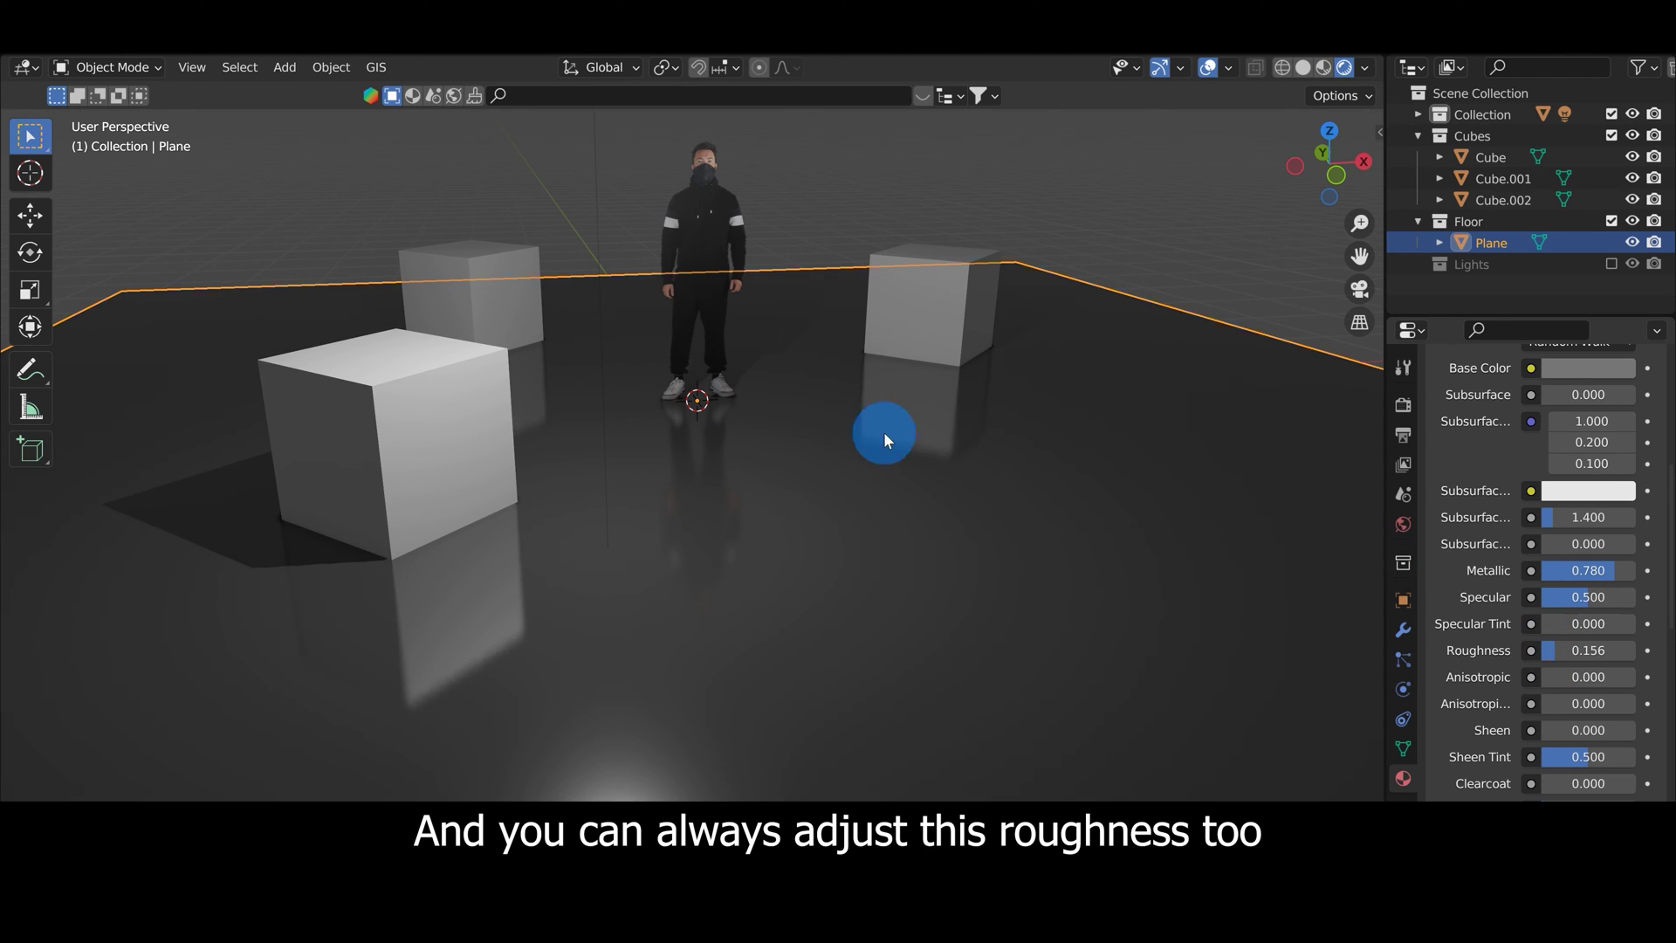
pyautogui.click(1025, 211)
pyautogui.moveTo(1008, 348); pyautogui.dragTo(924, 425, button='middle')
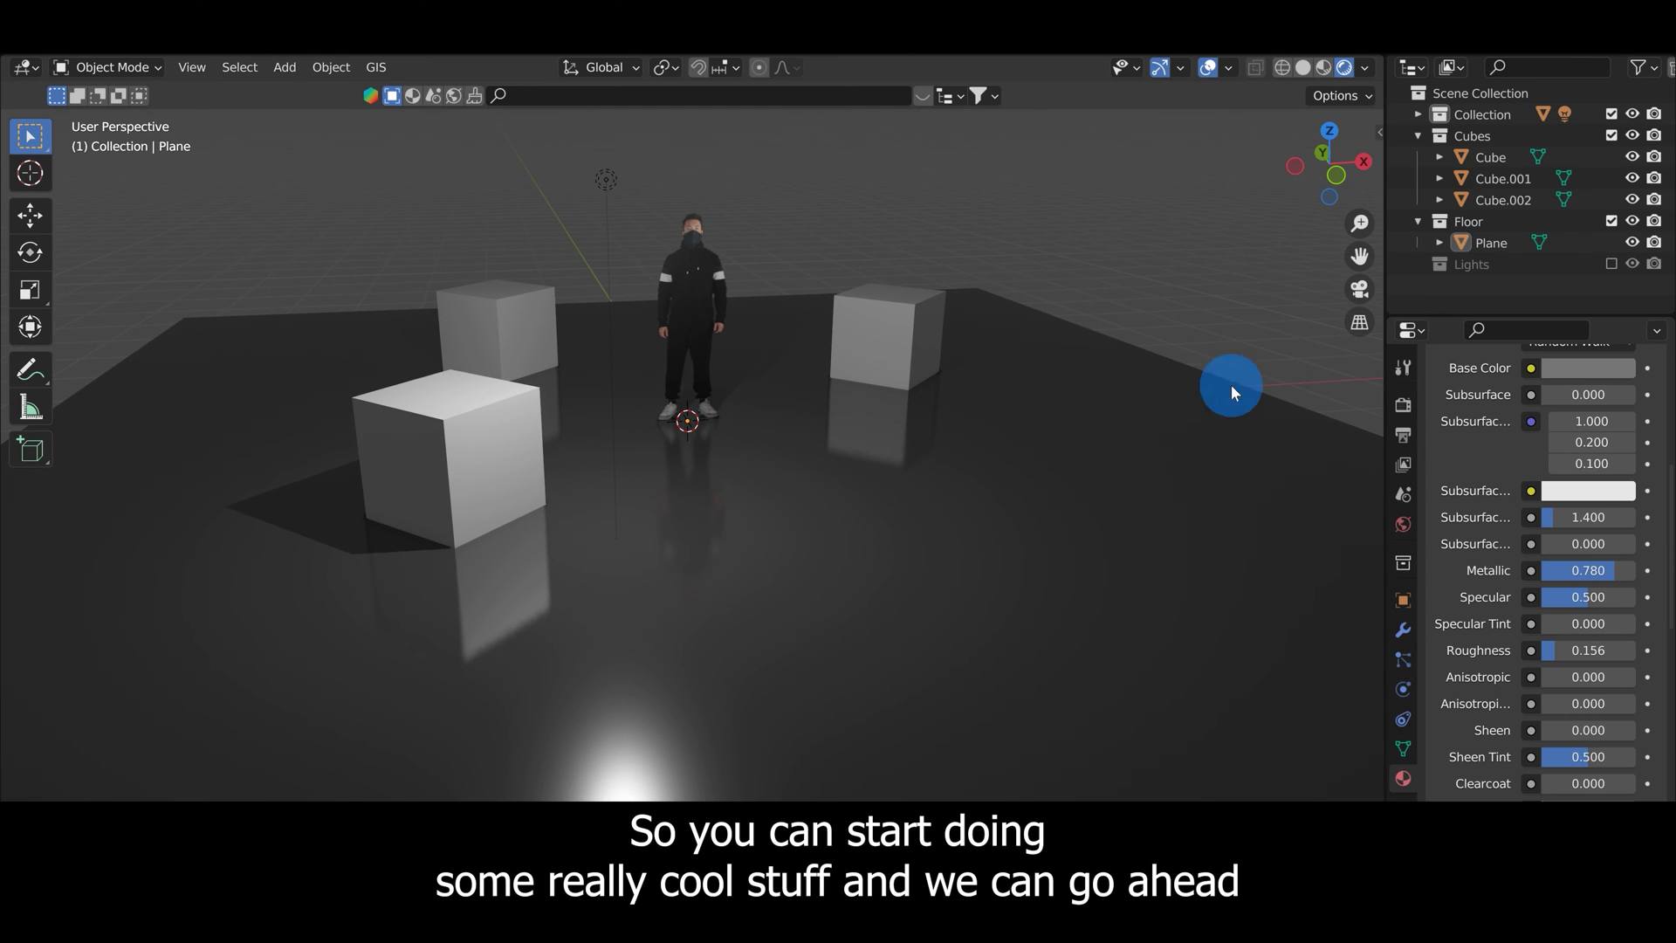
# - Toggle Screen Space Reflections off and back on to compare the floor reflections
pyautogui.click(1404, 410)
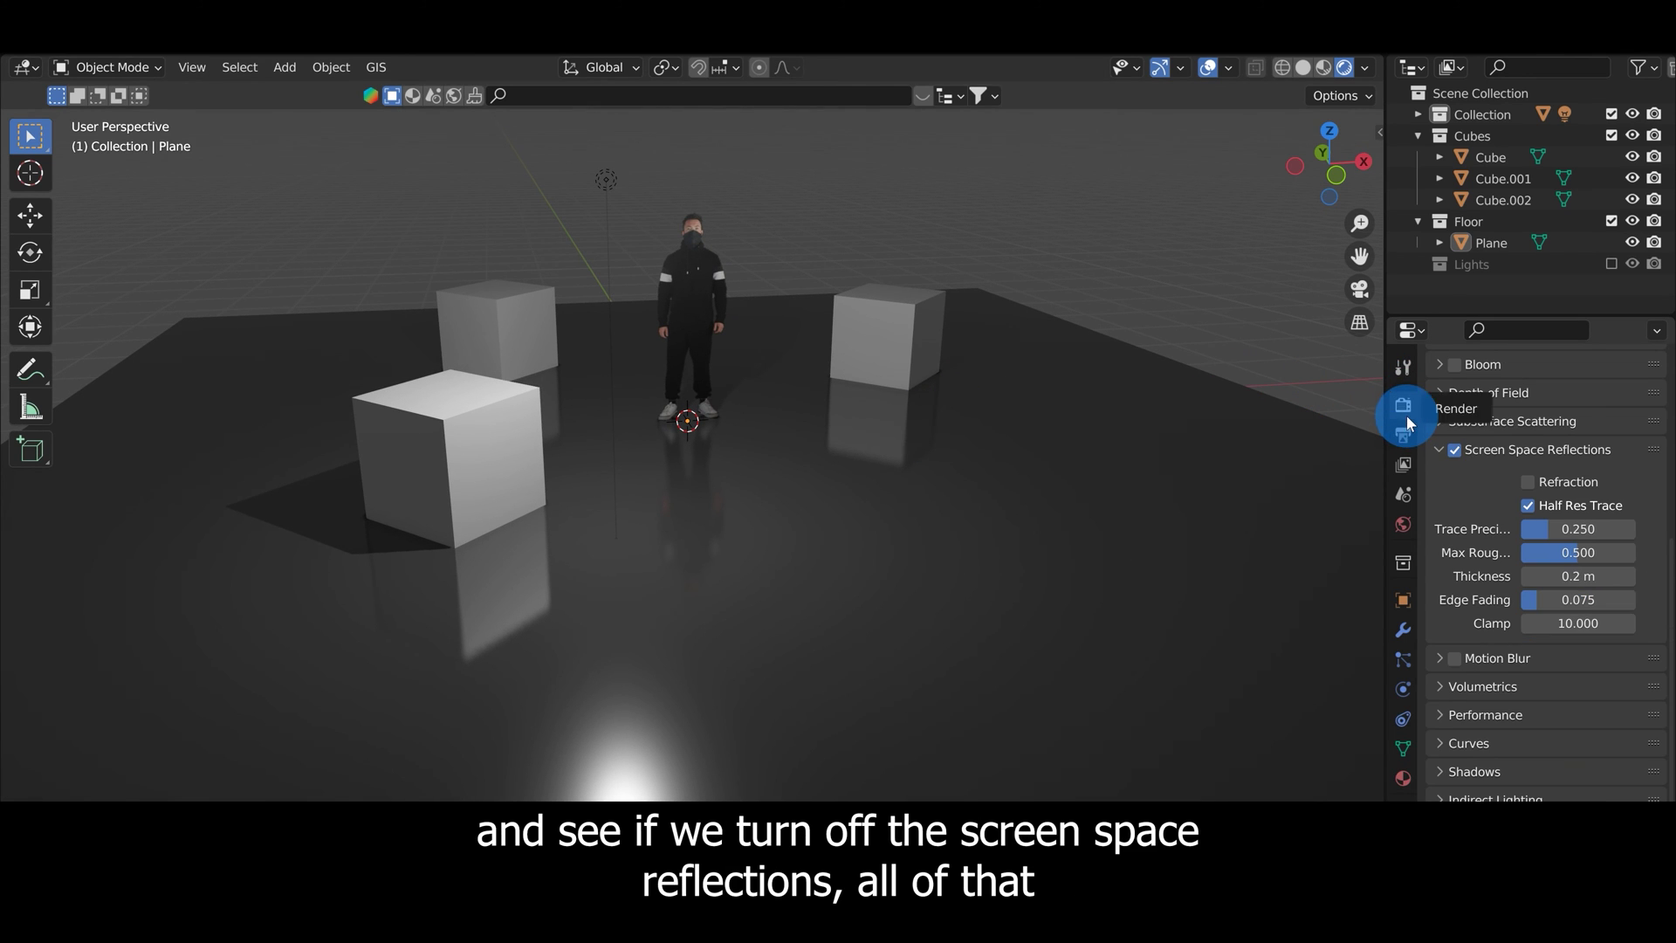
pyautogui.click(1453, 449)
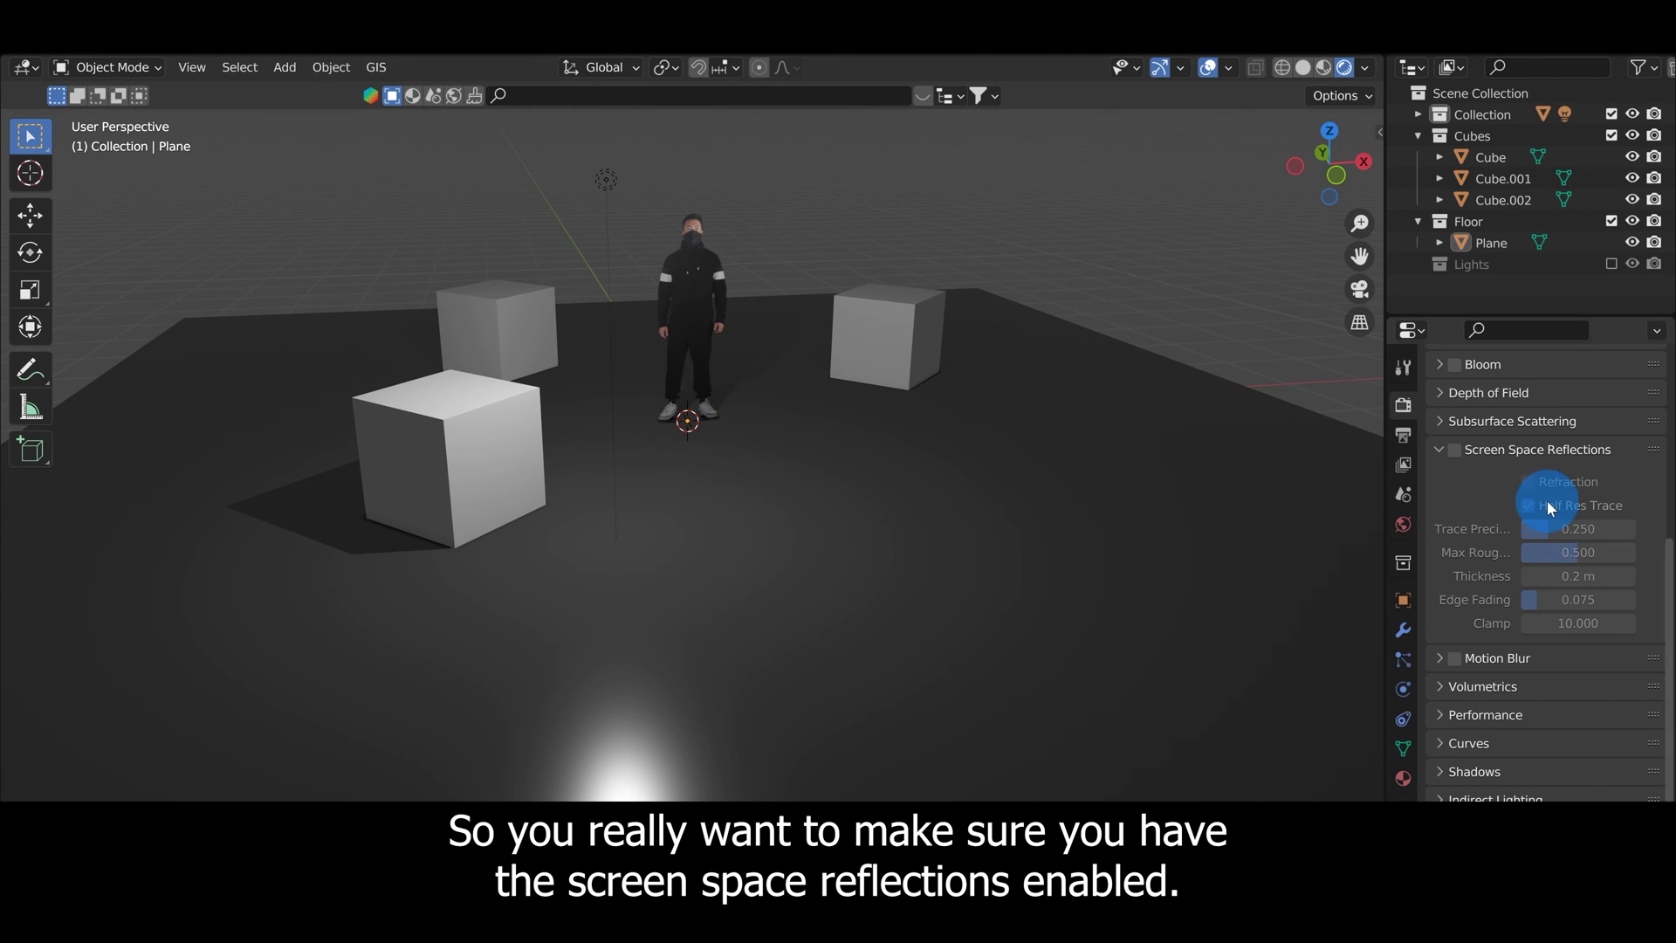
pyautogui.click(1454, 448)
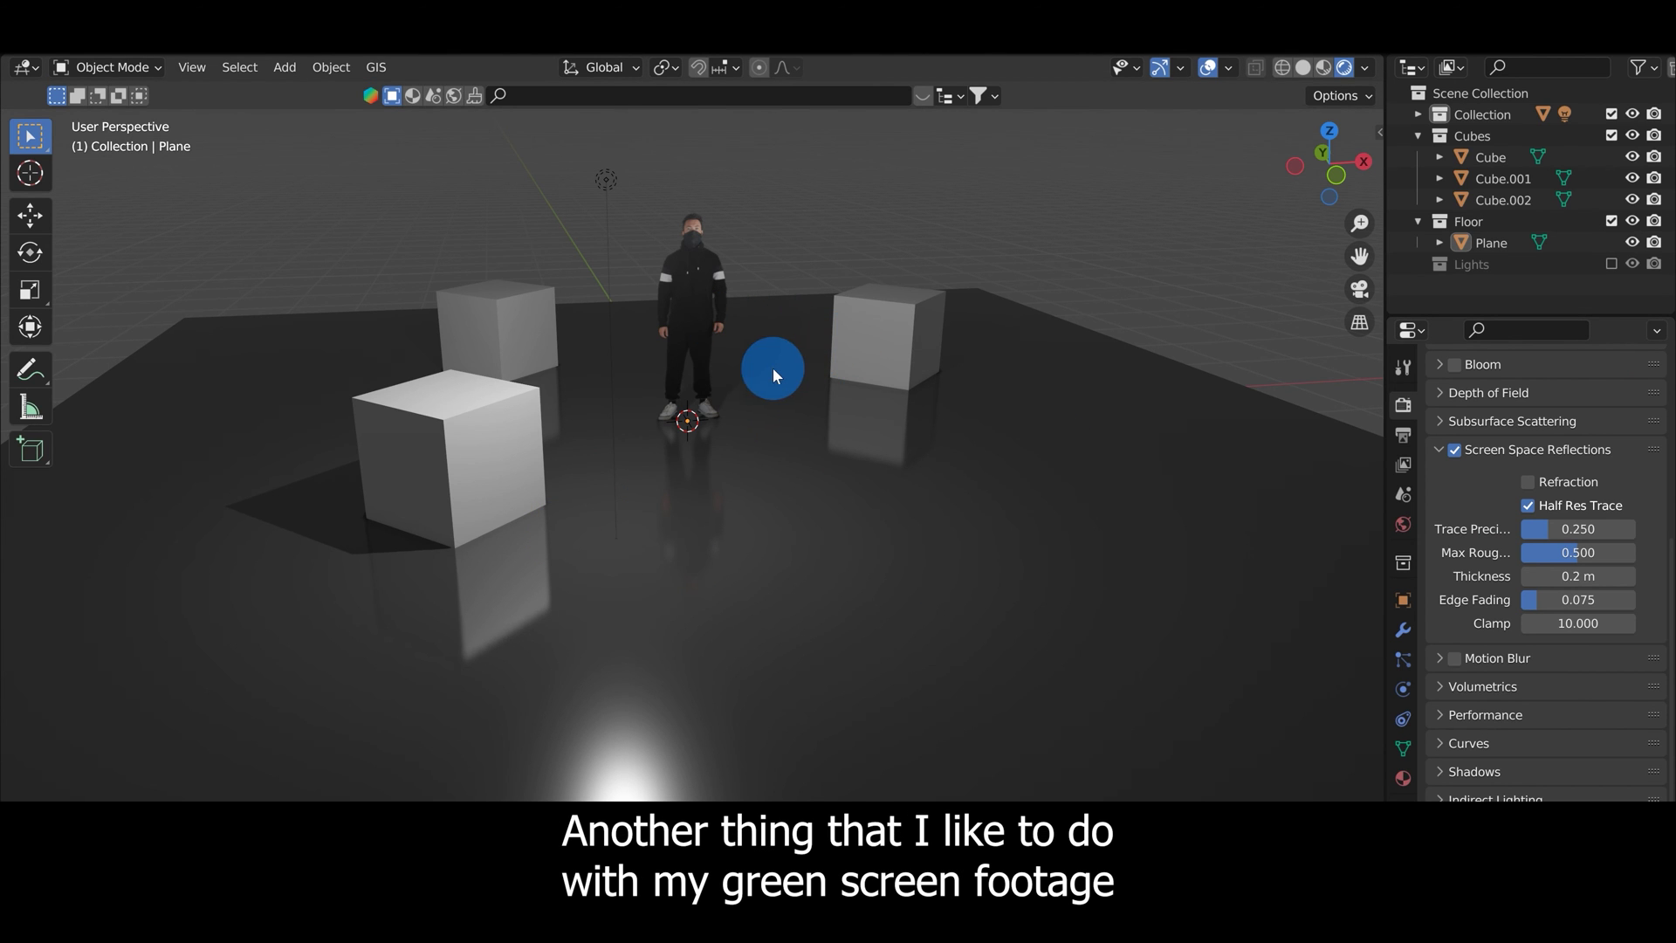
pyautogui.scroll(3, 751, 360)
pyautogui.moveTo(747, 473); pyautogui.dragTo(787, 458, button='middle')
# - Set the footage plane material's Specular to 0.156 and Roughness to 1.000
pyautogui.click(796, 473)
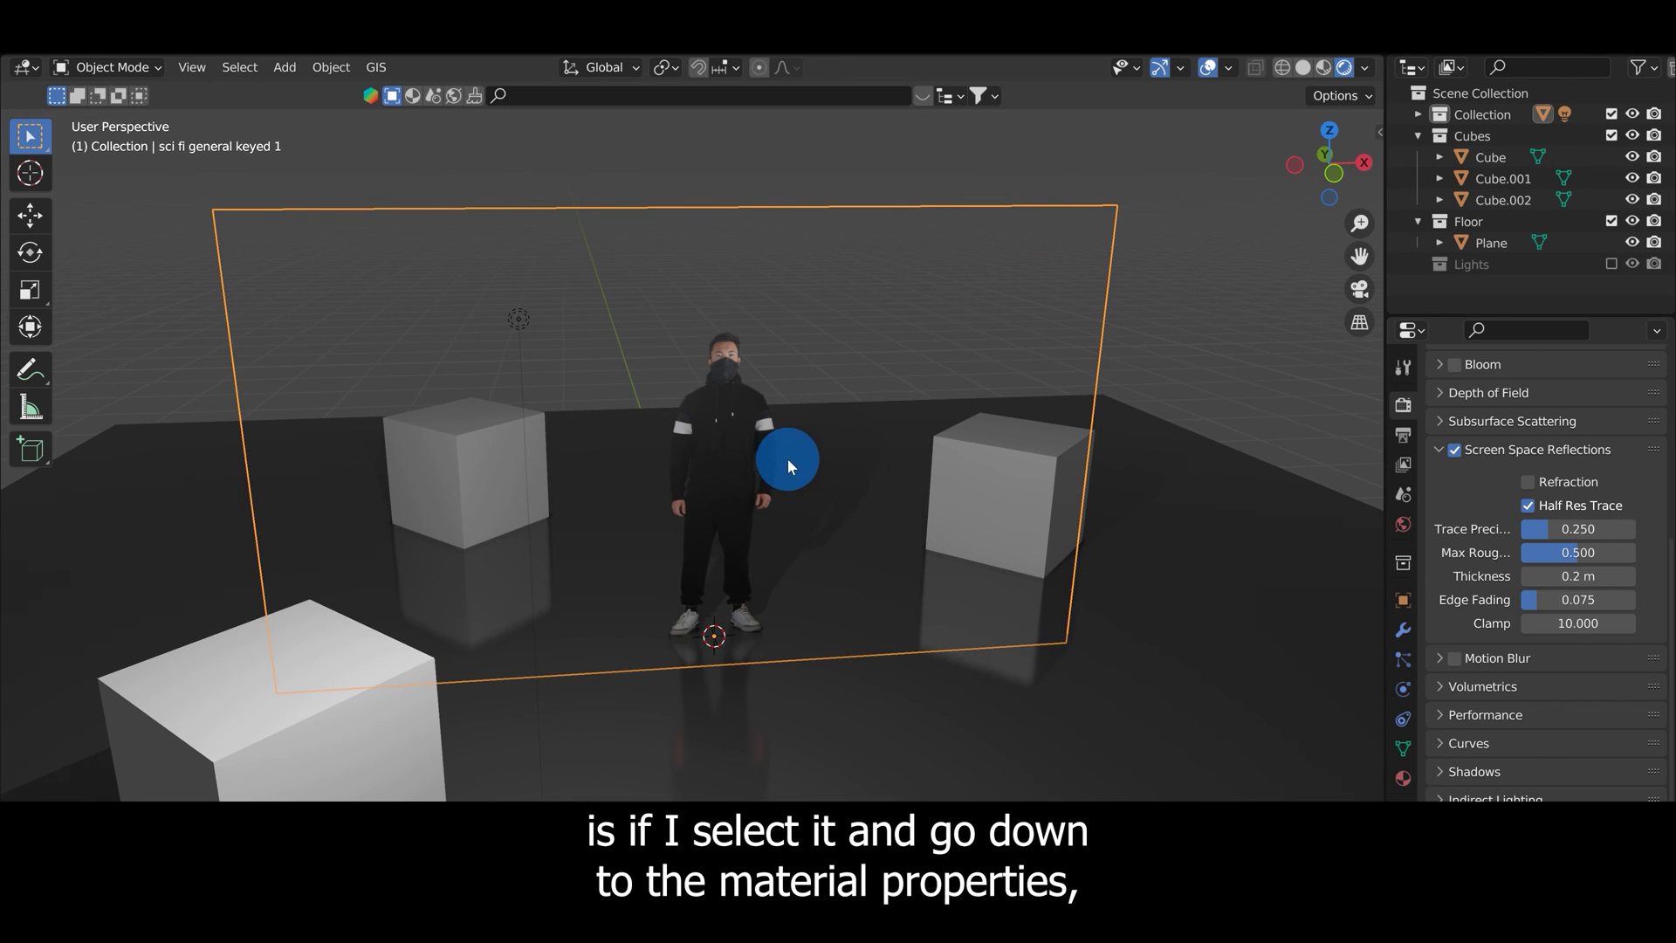
pyautogui.click(1402, 777)
pyautogui.scroll(-3, 1463, 647)
pyautogui.scroll(-2, 1462, 647)
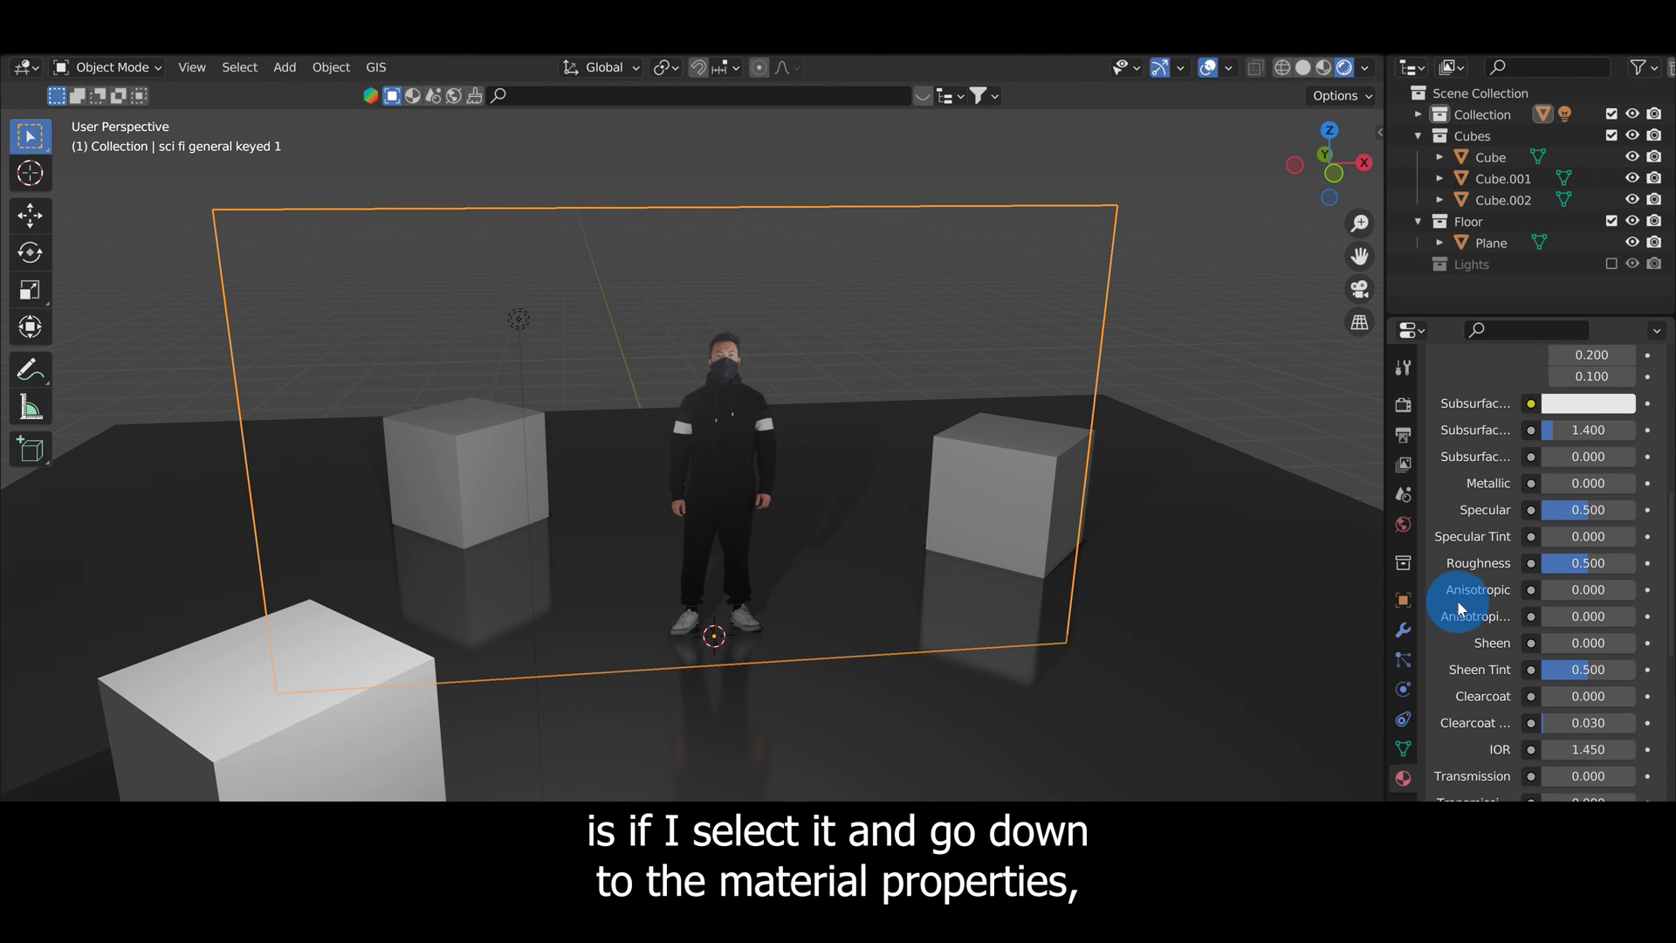
pyautogui.moveTo(1561, 510)
pyautogui.mouseDown()
pyautogui.moveTo(1510, 510)
pyautogui.moveTo(1562, 511)
pyautogui.moveTo(1538, 510)
pyautogui.mouseUp()
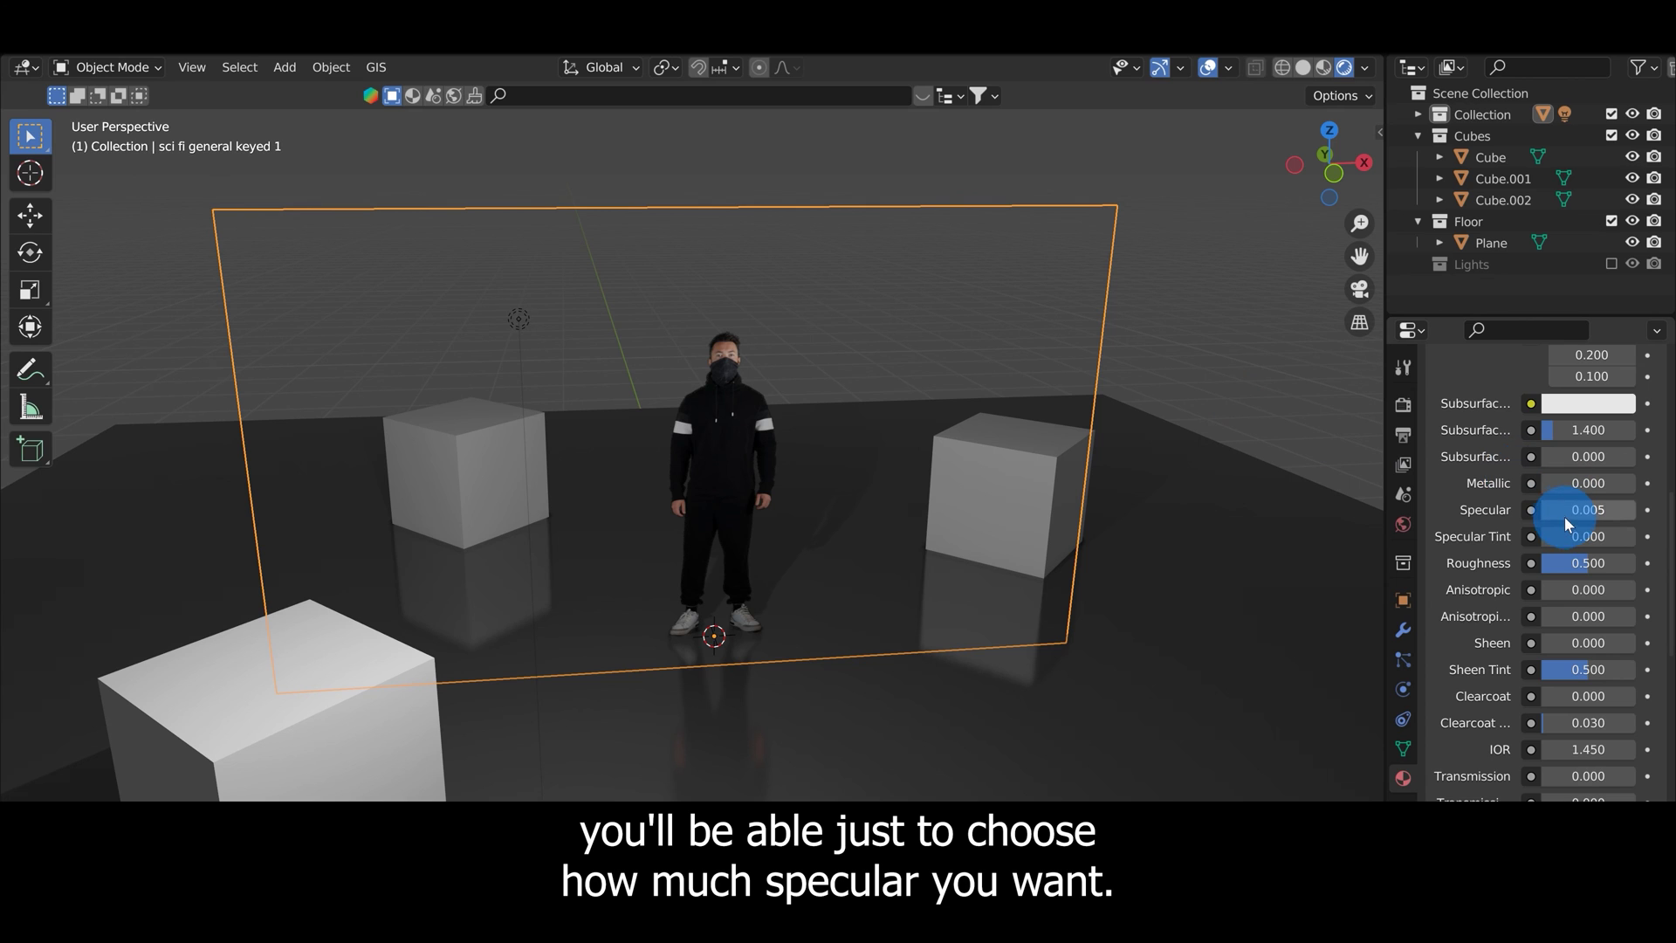
pyautogui.moveTo(1562, 509)
pyautogui.mouseDown()
pyautogui.moveTo(1614, 508)
pyautogui.moveTo(1529, 505)
pyautogui.mouseUp()
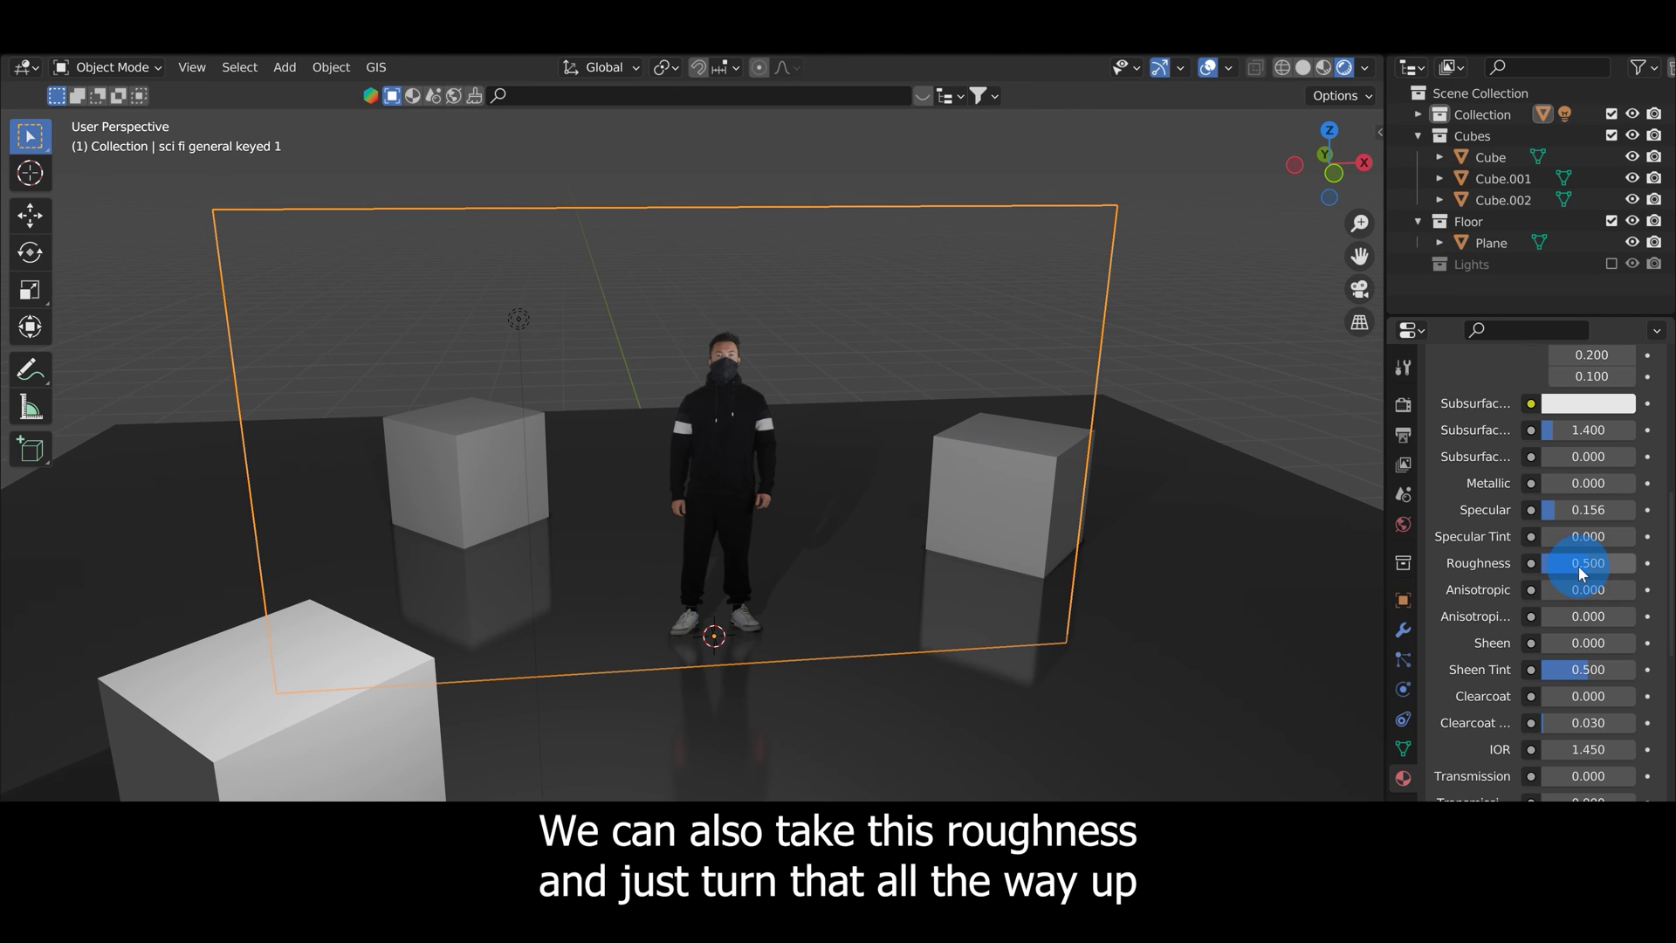
pyautogui.moveTo(1578, 568); pyautogui.dragTo(1637, 569)
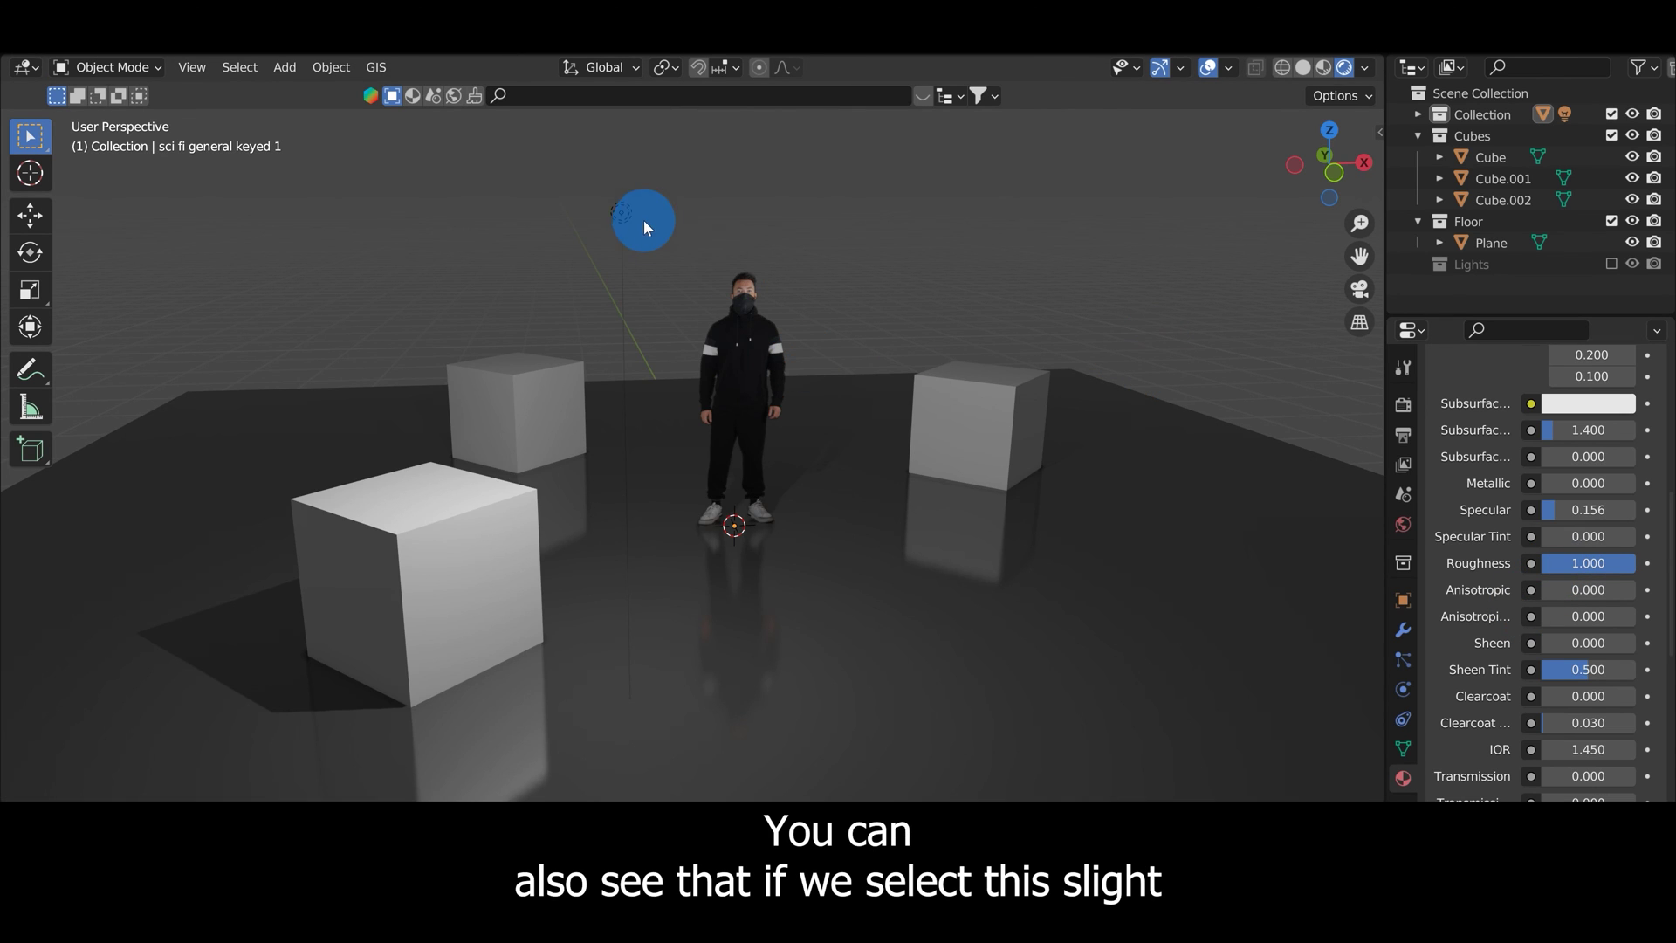
# - Color the point light blue with hue 0.651 and saturation 0.820
pyautogui.click(628, 205)
pyautogui.click(1562, 525)
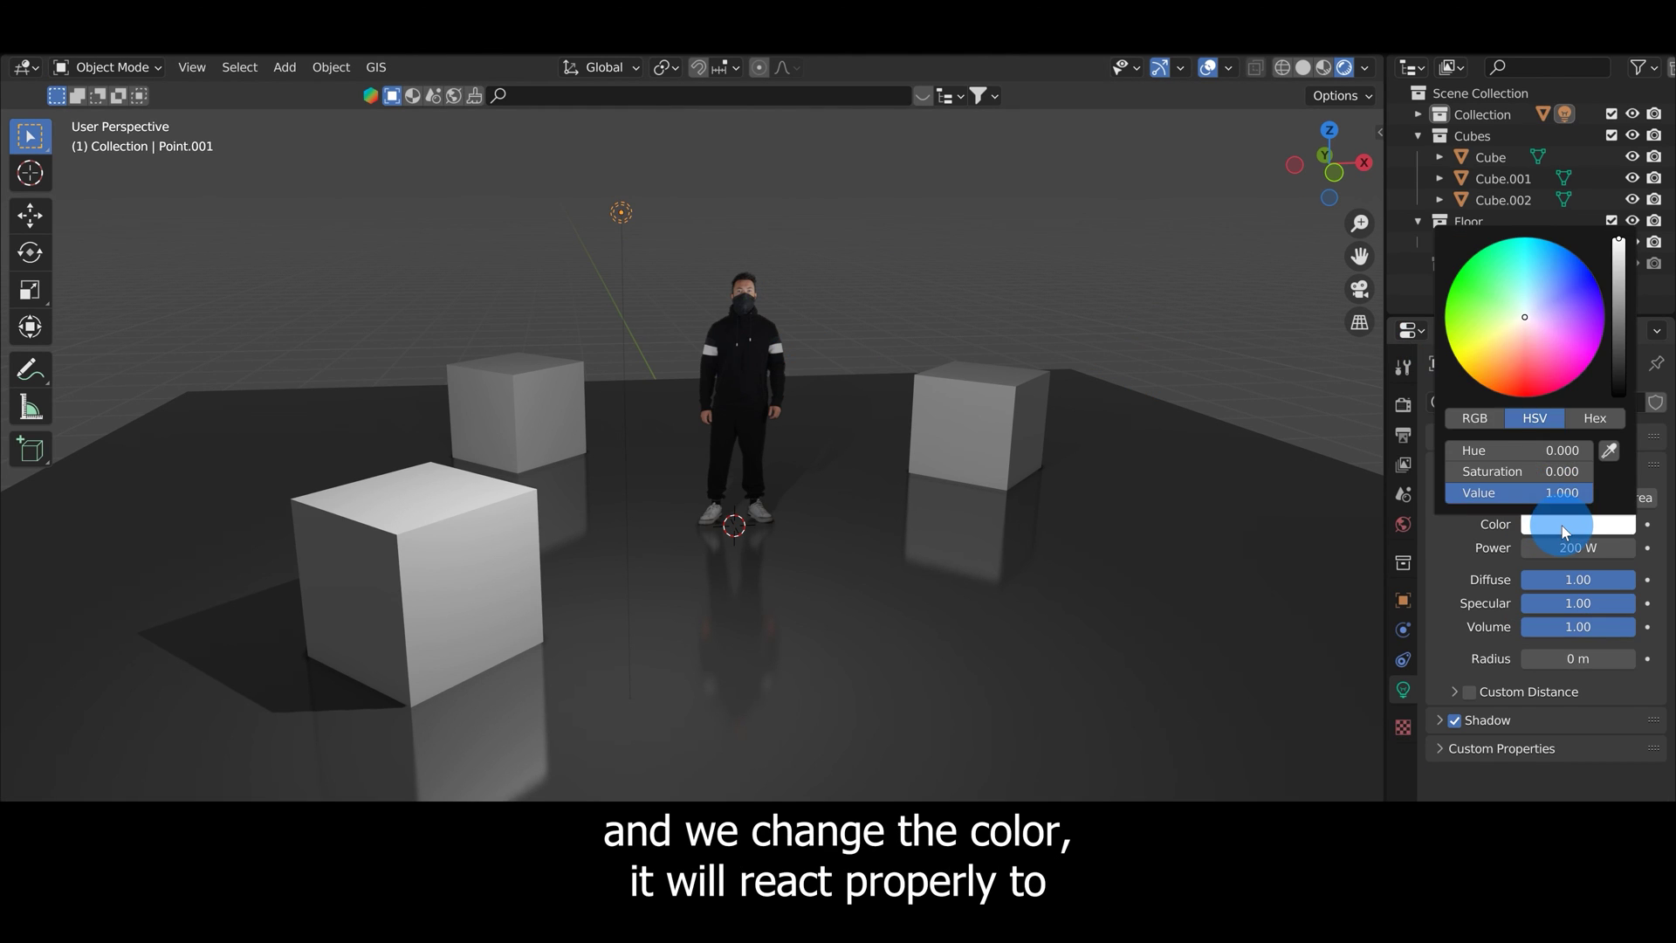
pyautogui.moveTo(1516, 325)
pyautogui.mouseDown()
pyautogui.moveTo(1524, 361)
pyautogui.moveTo(1494, 349)
pyautogui.moveTo(1558, 316)
pyautogui.moveTo(1557, 289)
pyautogui.mouseUp()
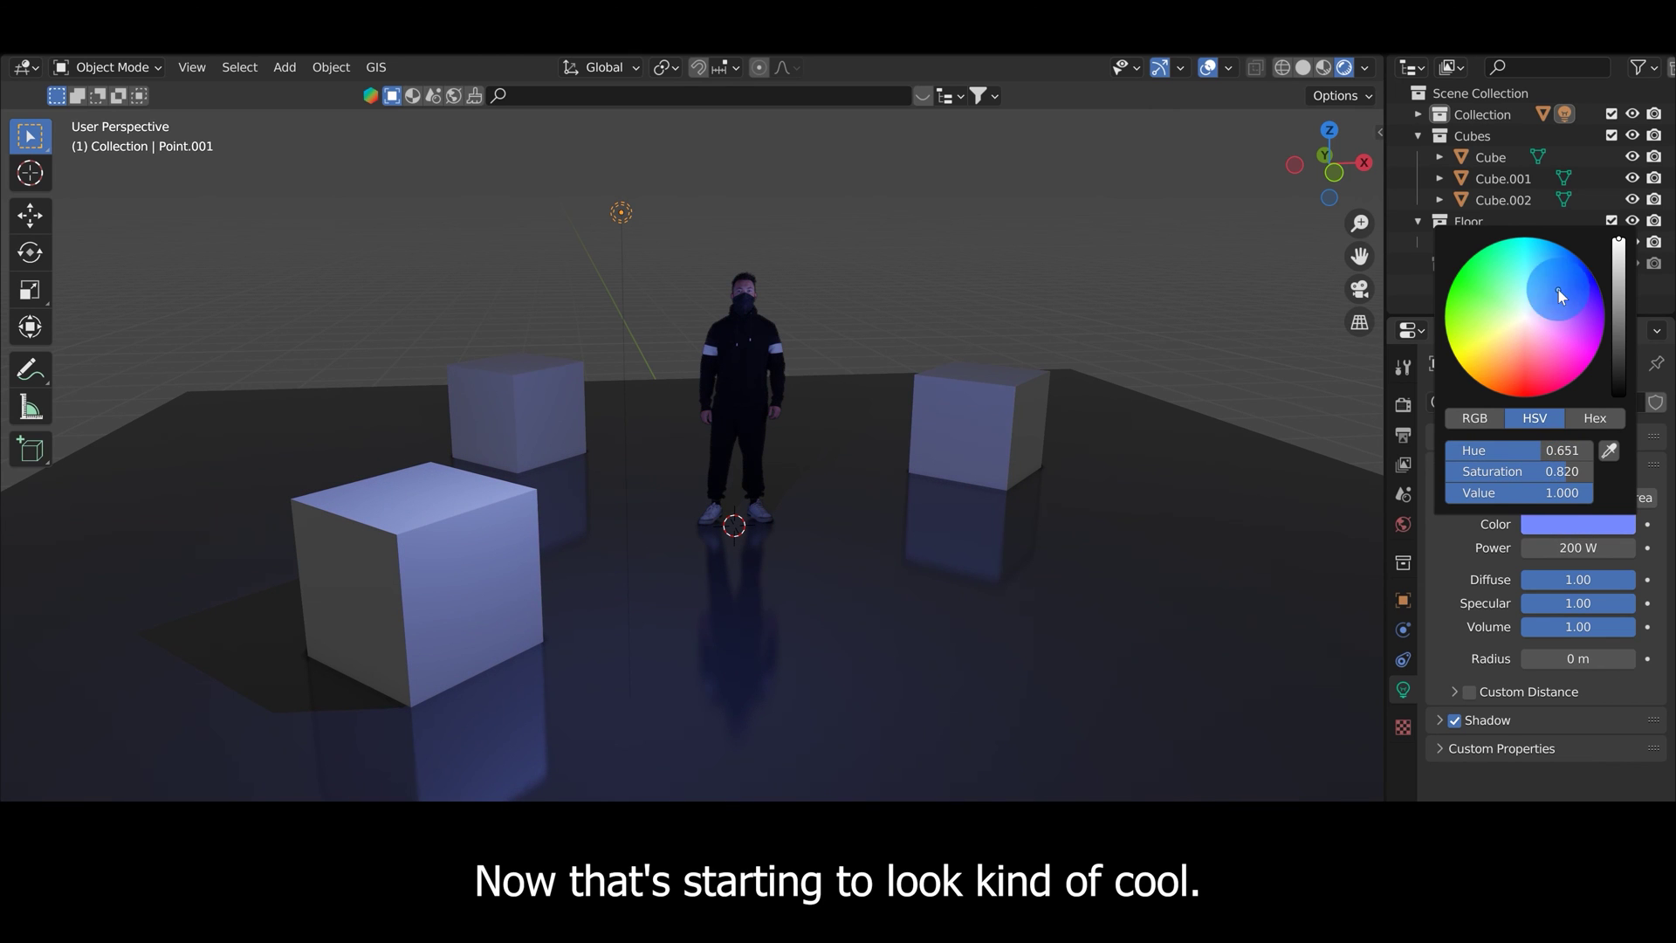
pyautogui.click(942, 229)
pyautogui.click(757, 483)
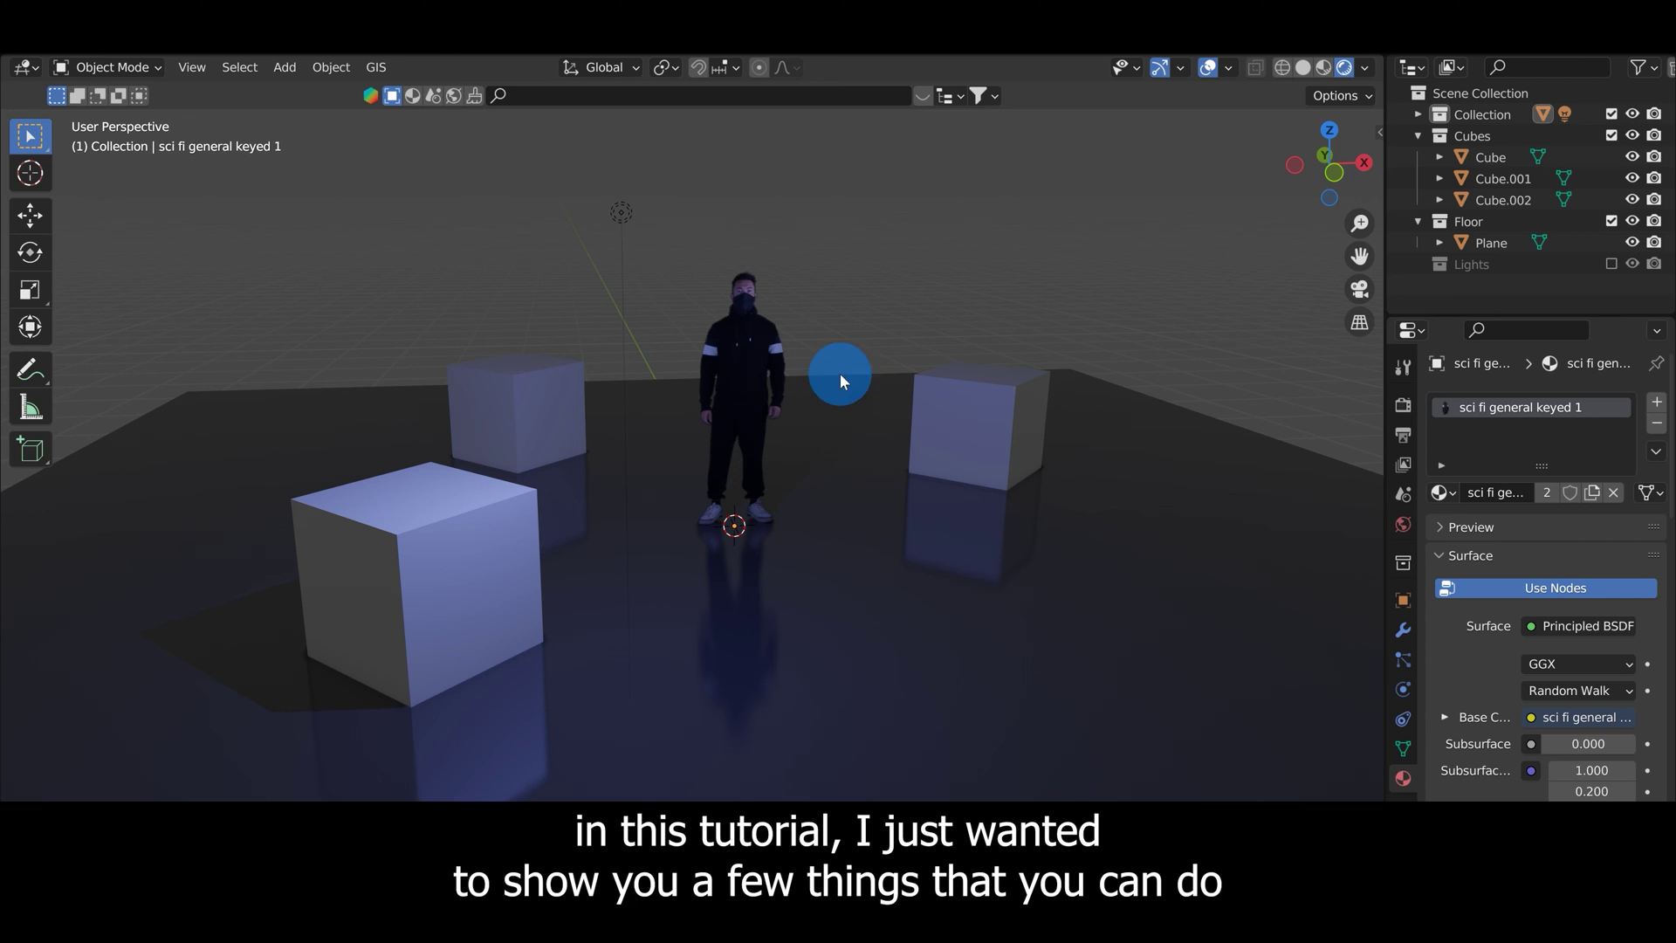
pyautogui.scroll(-4, 1073, 345)
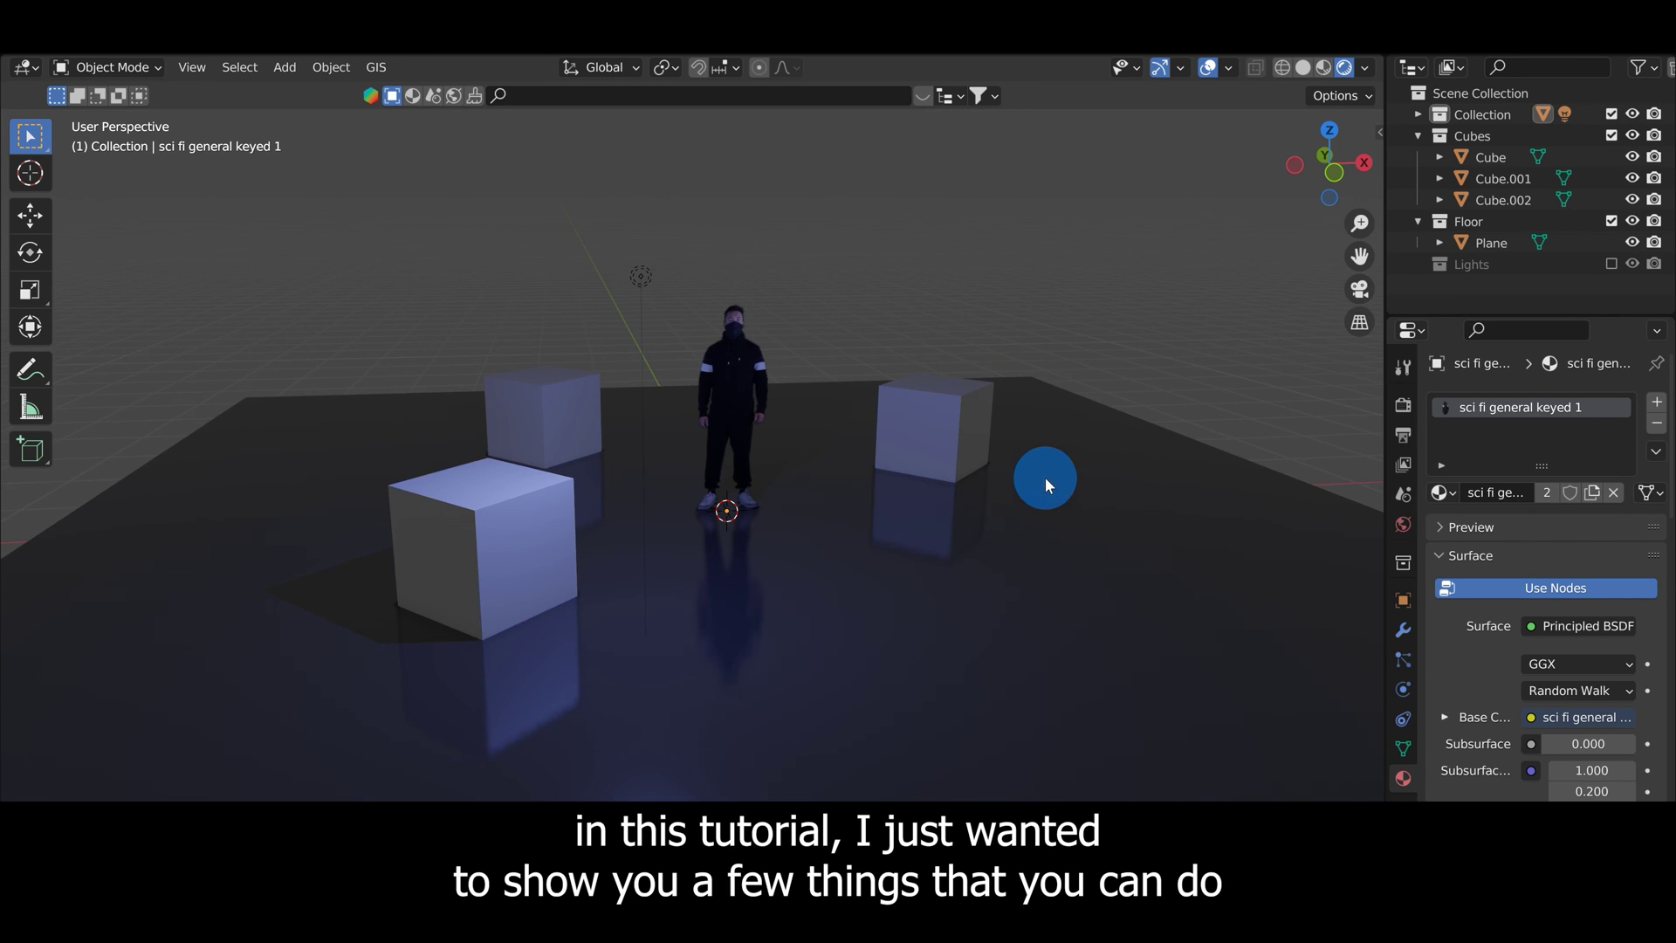
pyautogui.moveTo(1003, 484); pyautogui.dragTo(1008, 457, button='middle')
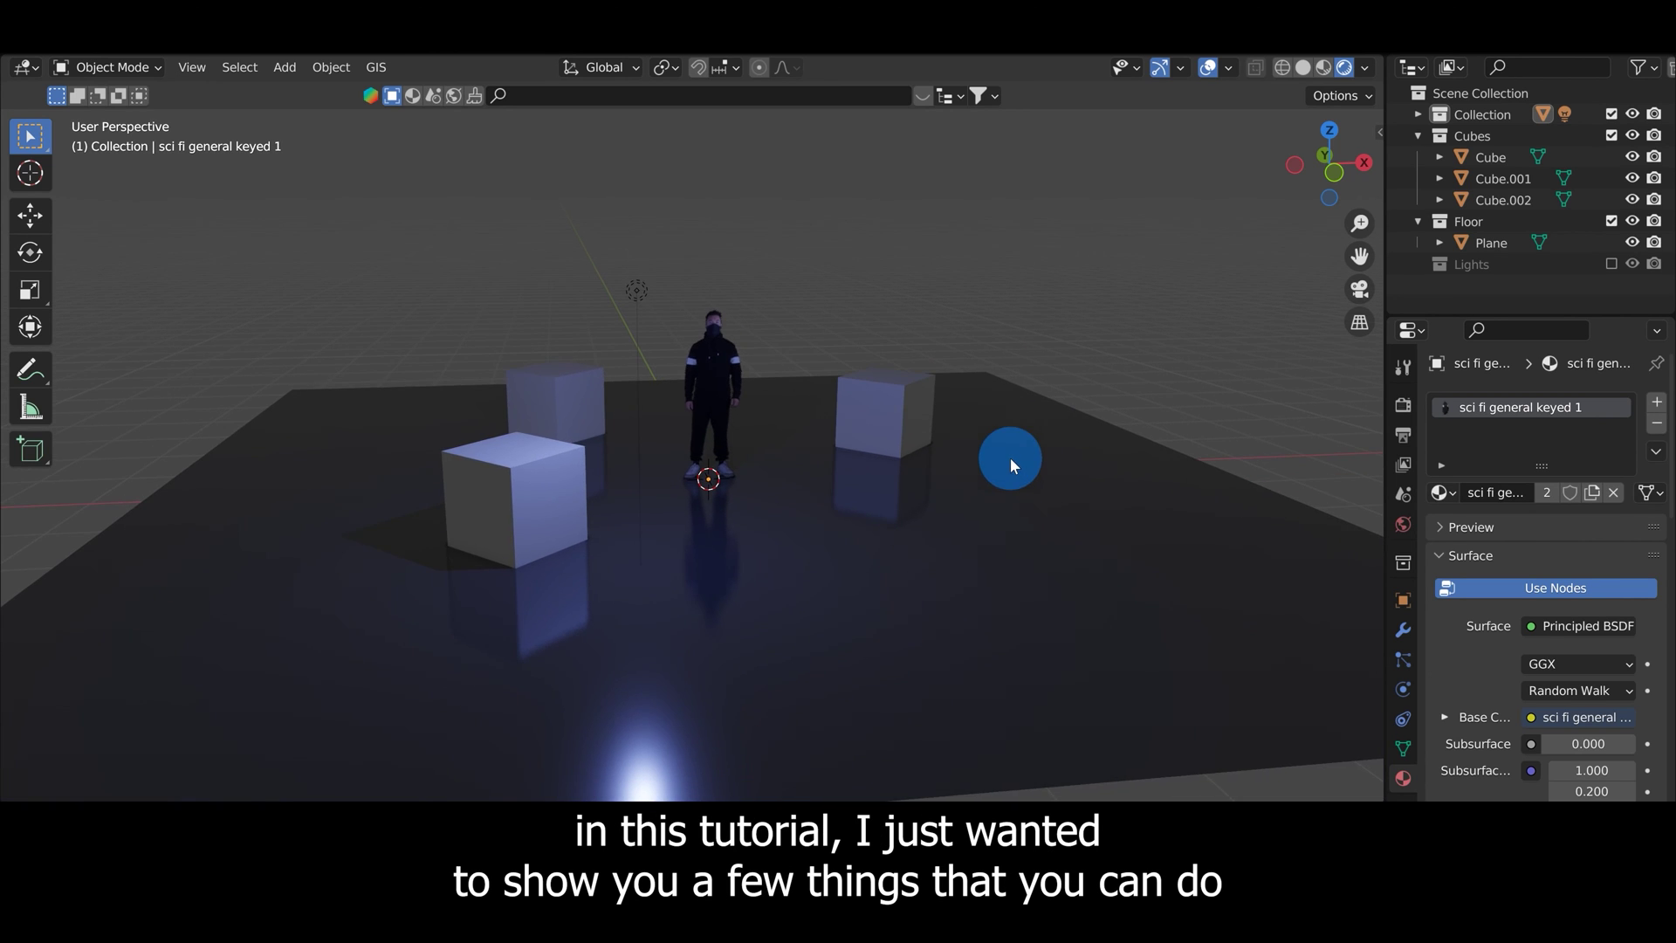